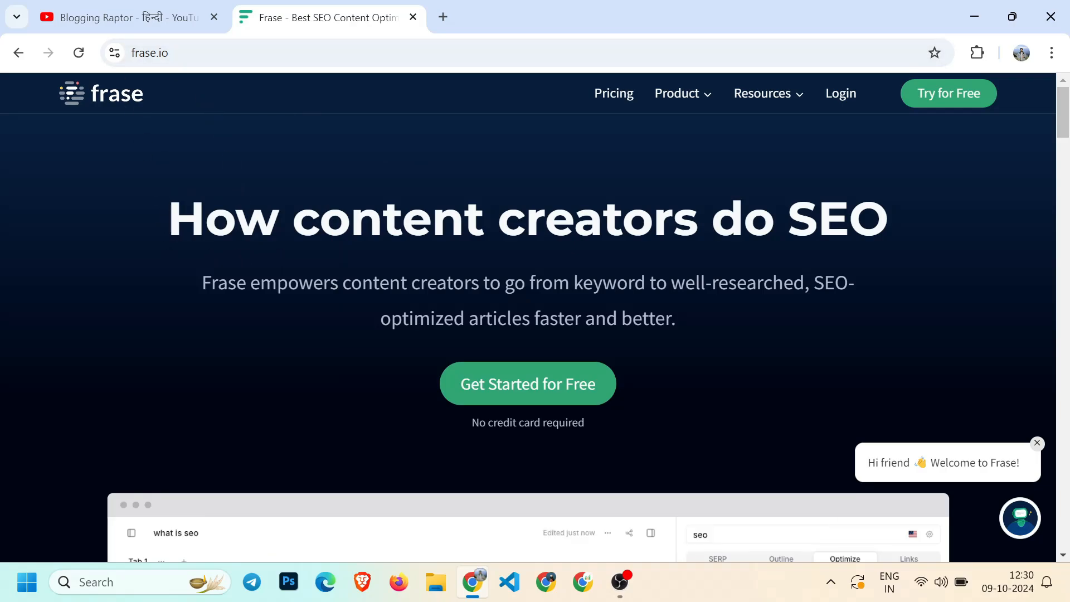
Browse the Frase homepage and its editor preview, dismissing the chat greeting
drag(169, 218, 849, 220)
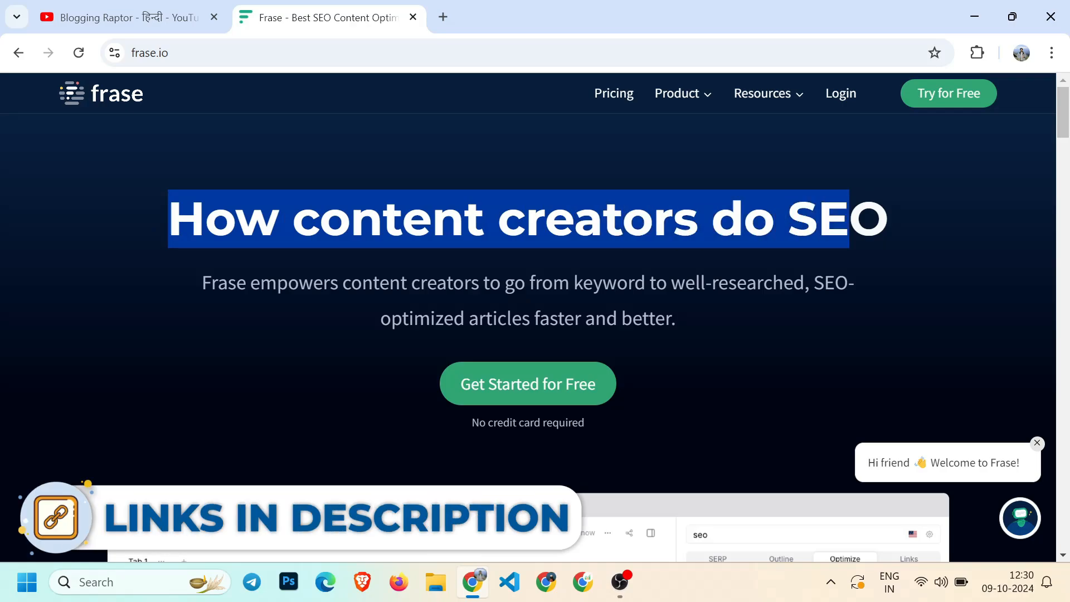
click(849, 220)
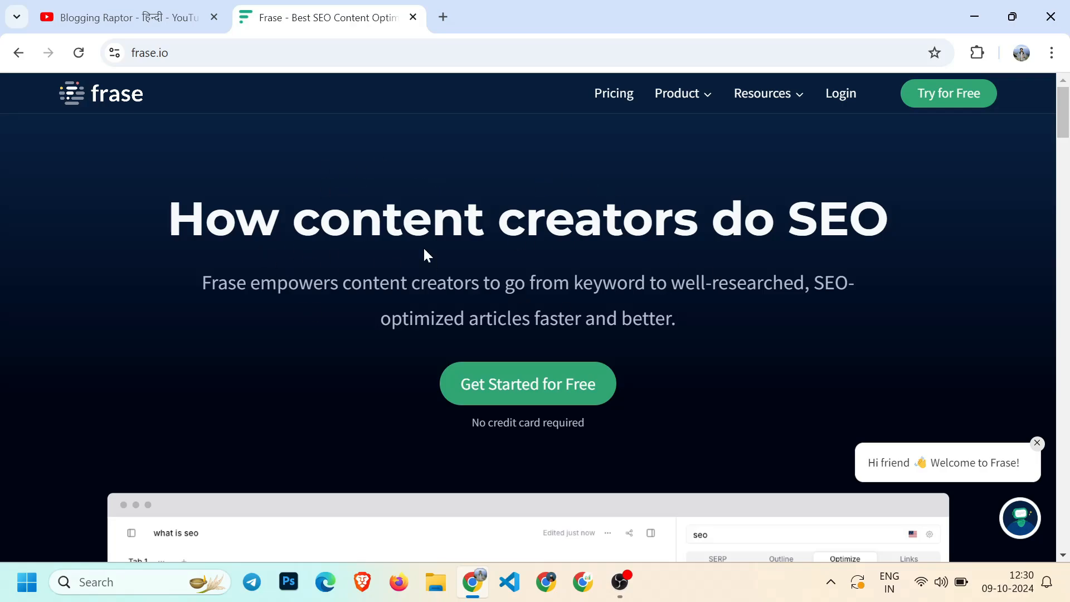
scroll(421, 247, down, 4)
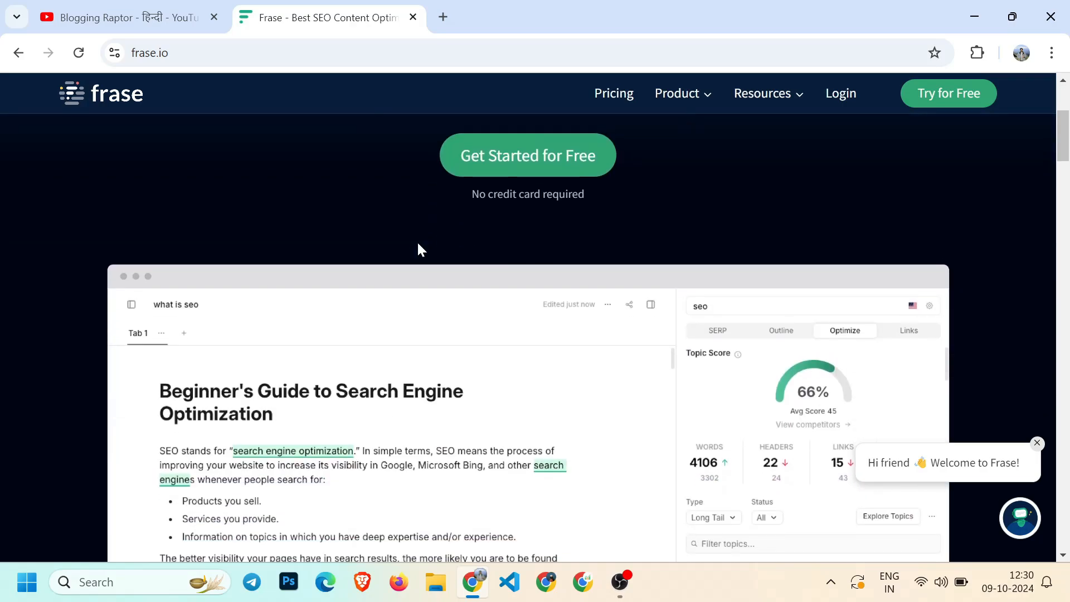
scroll(419, 248, down, 4)
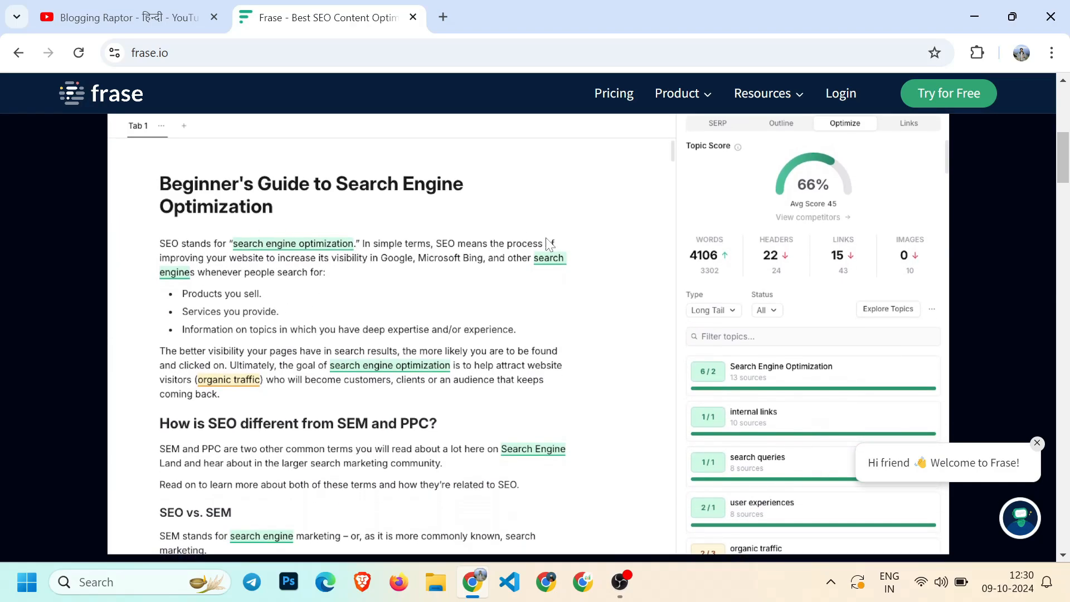
scroll(527, 264, down, 3)
scroll(527, 264, up, 4)
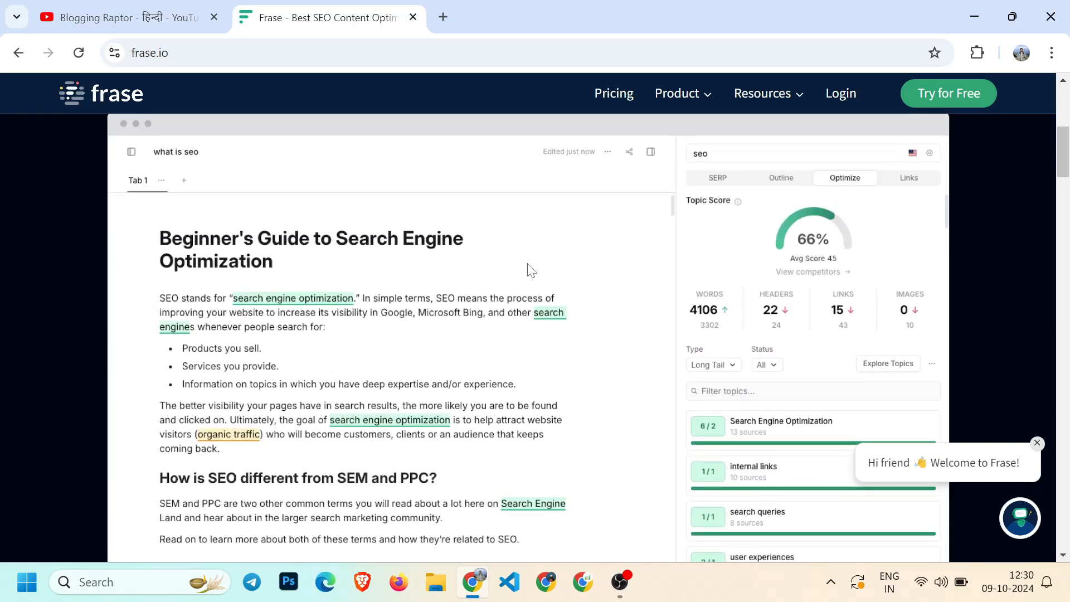
click(1038, 443)
scroll(571, 308, up, 3)
scroll(570, 309, up, 1)
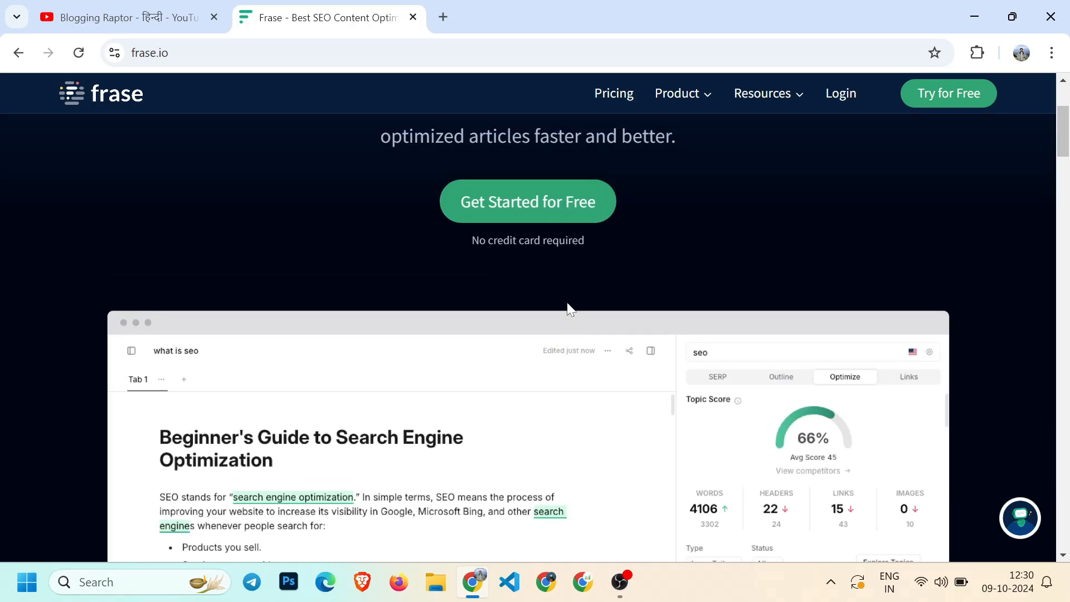
scroll(568, 308, up, 4)
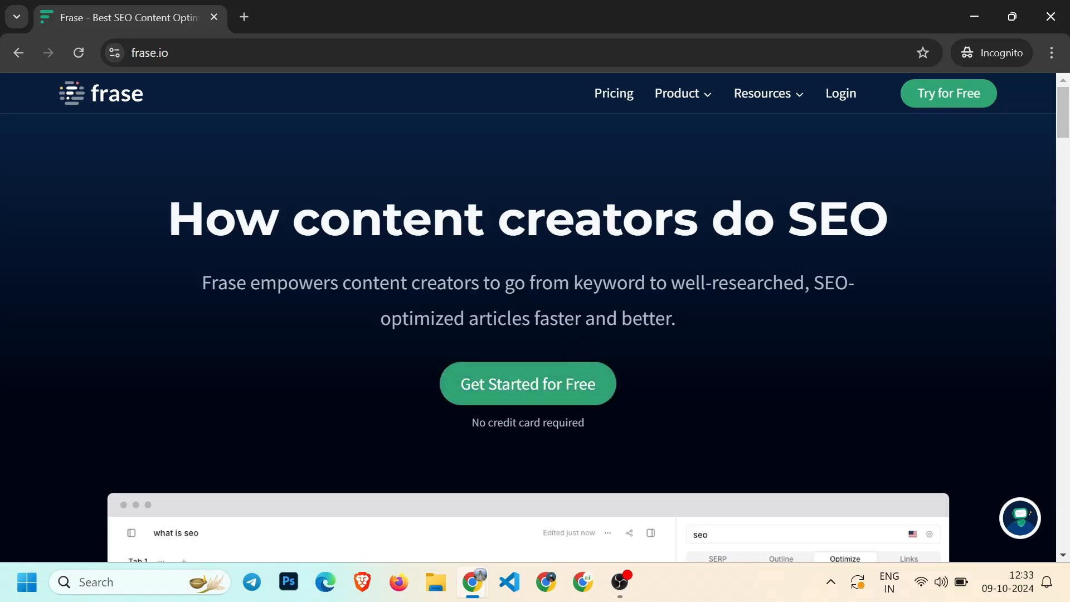
Start the free sign-up and submit the registration form with email, full name and password
click(530, 396)
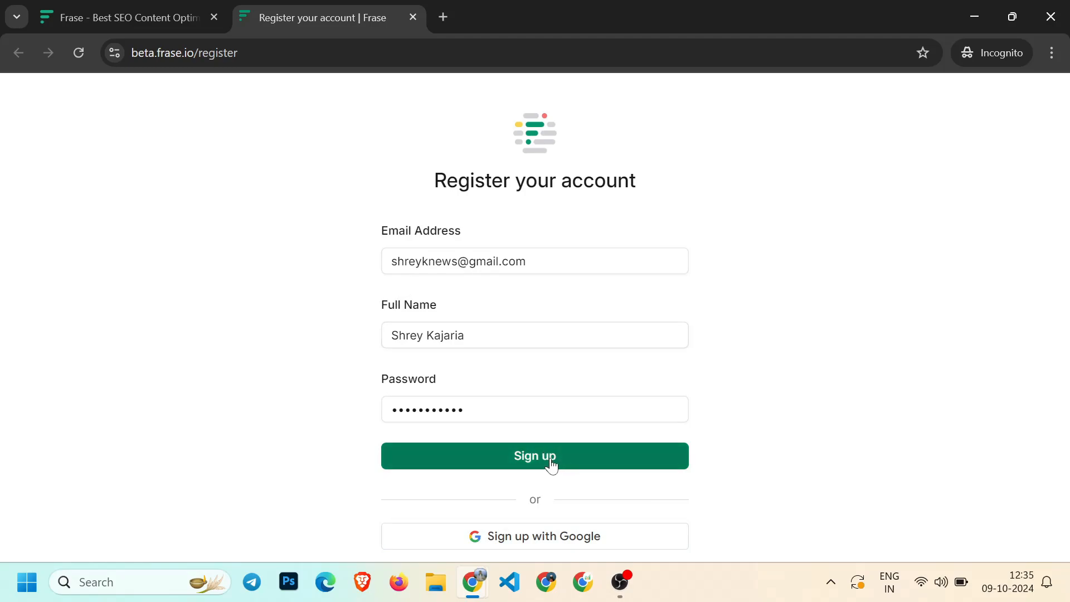
click(574, 448)
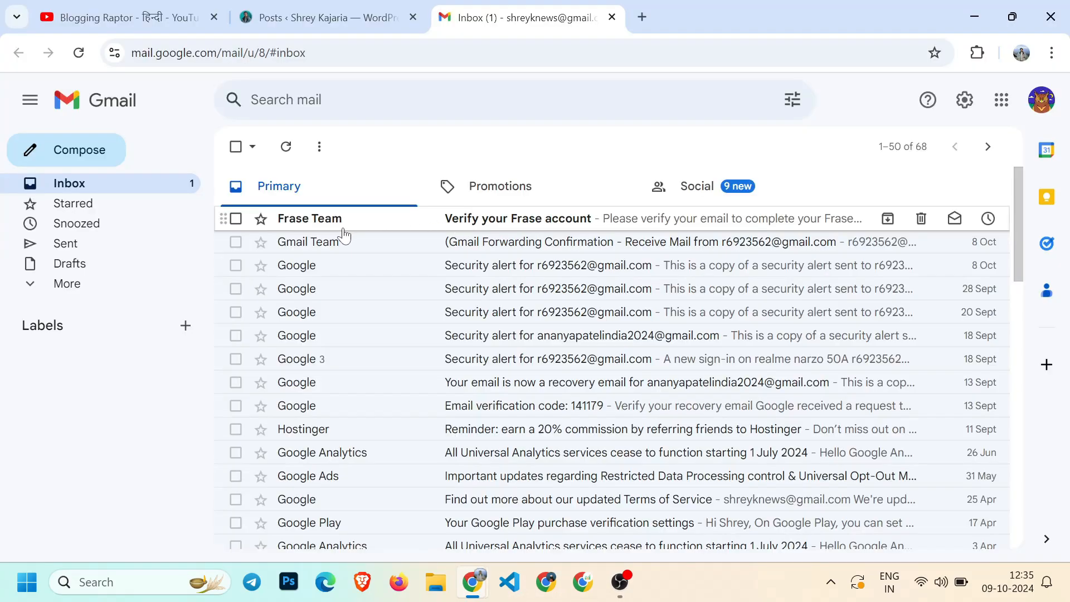
Open the Frase verification email, verify the email address, and continue to Frase
click(602, 223)
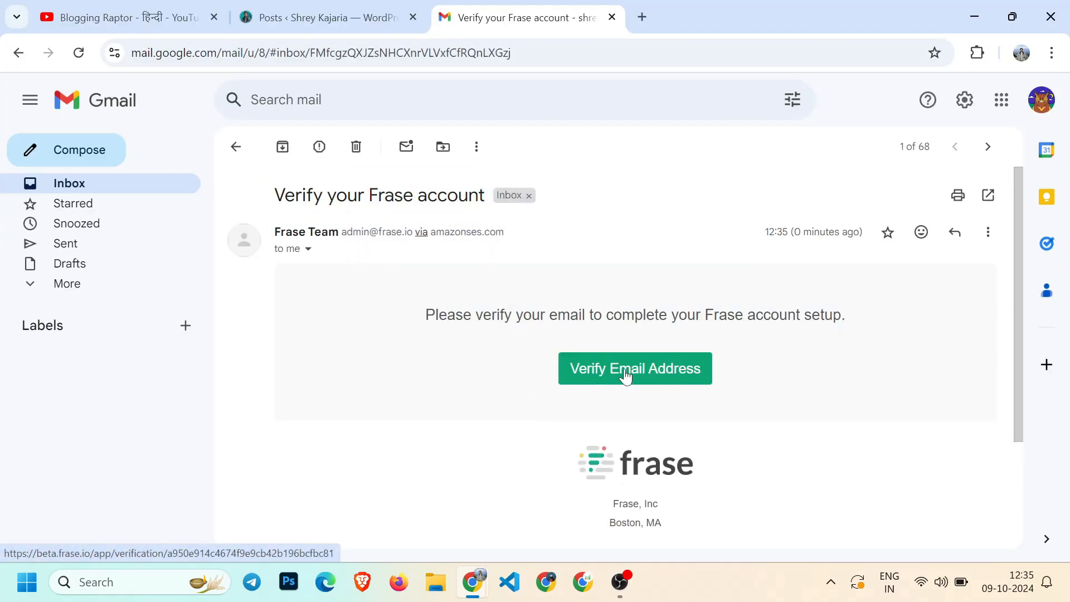
click(626, 369)
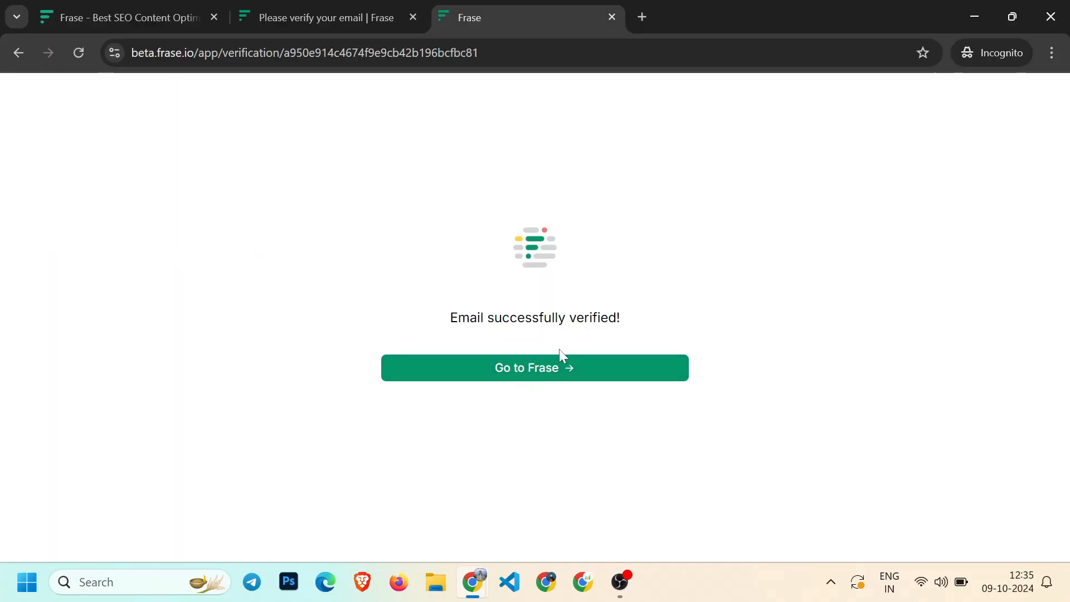
click(530, 374)
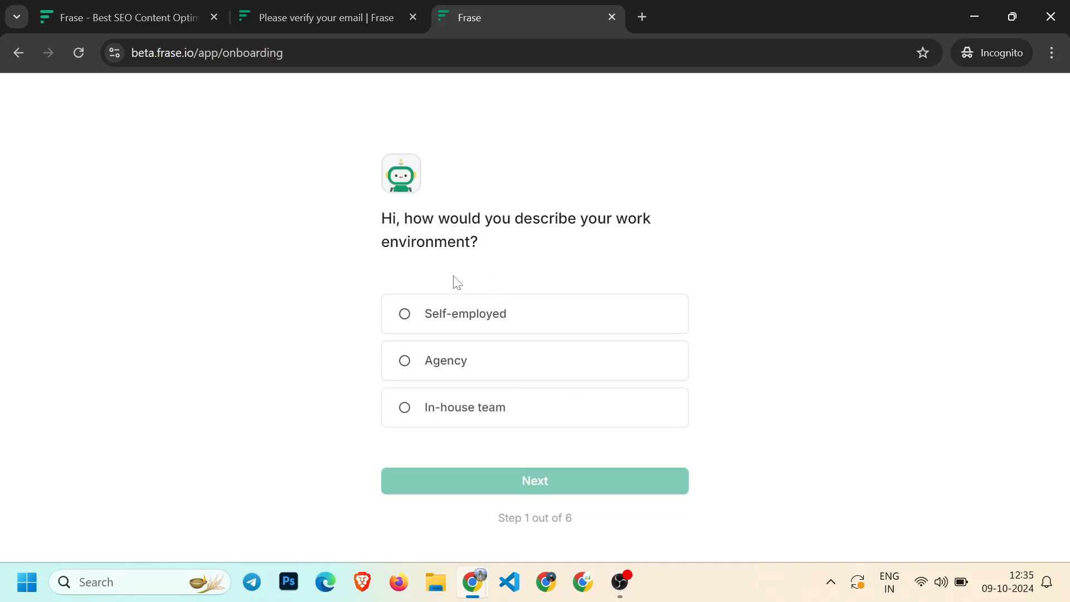
Answer the first onboarding questions with Self-employed and 0 - 5 employees, zooming the page out
click(425, 317)
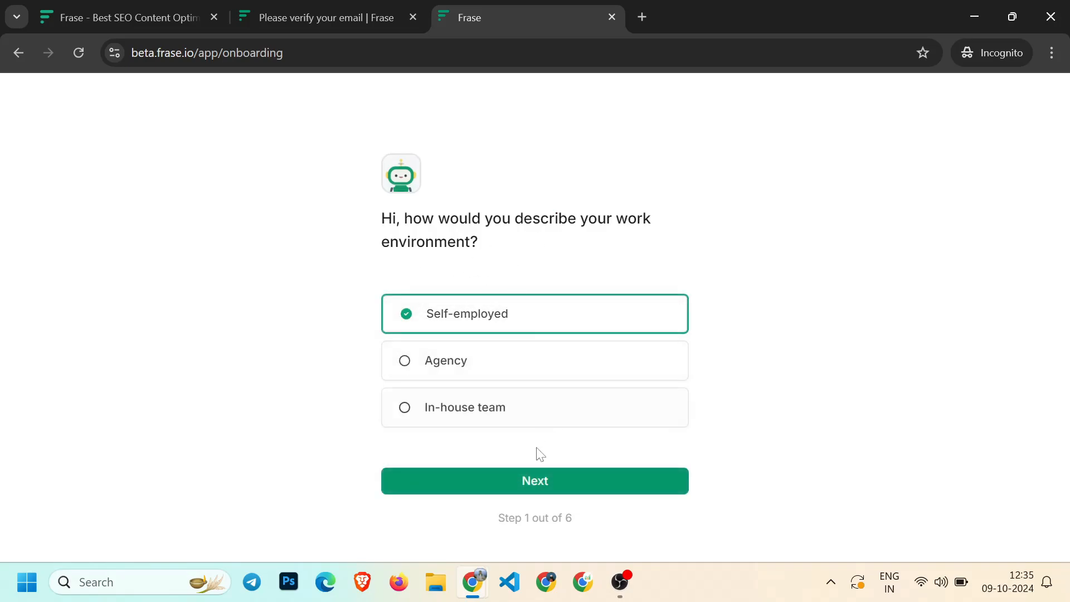
click(535, 480)
click(456, 320)
key(ctrl+minus)
key(ctrl+minus)
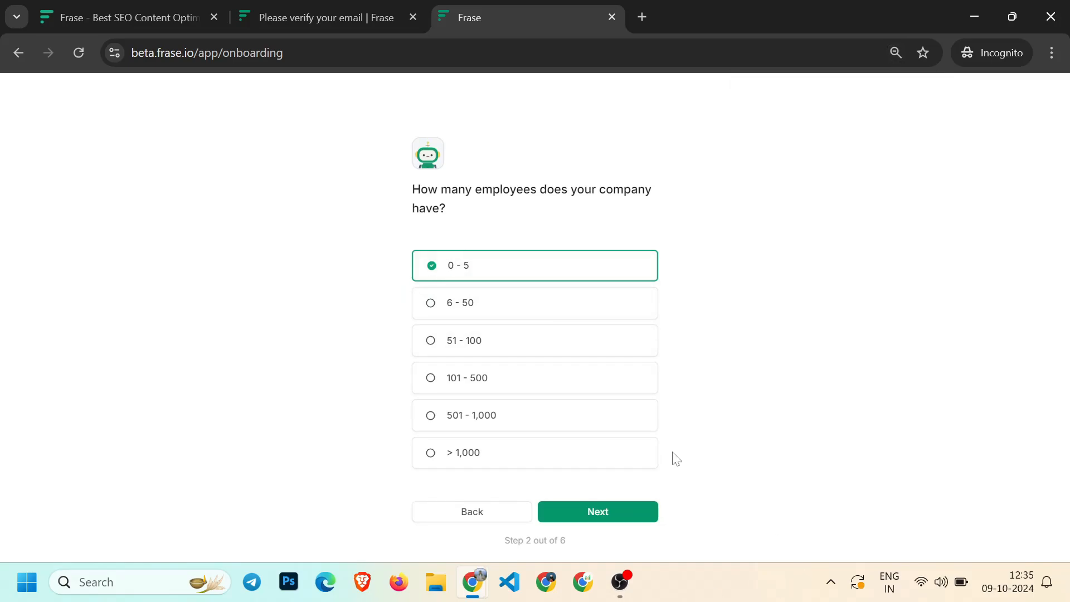
click(597, 511)
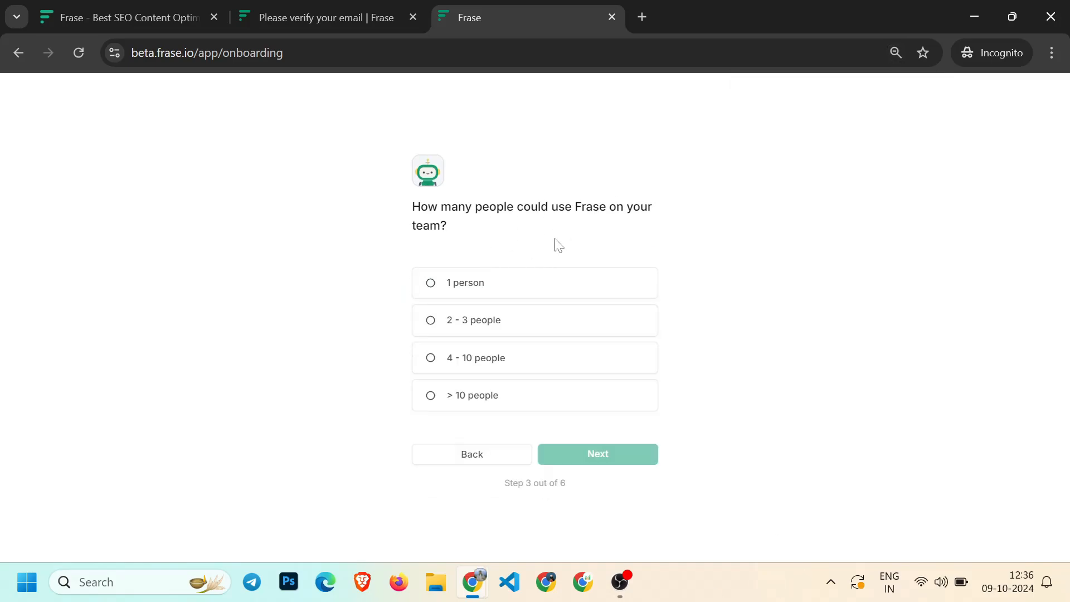
Set the team size to 1 person and the research tool answer to I don't use keyword research tools
click(472, 296)
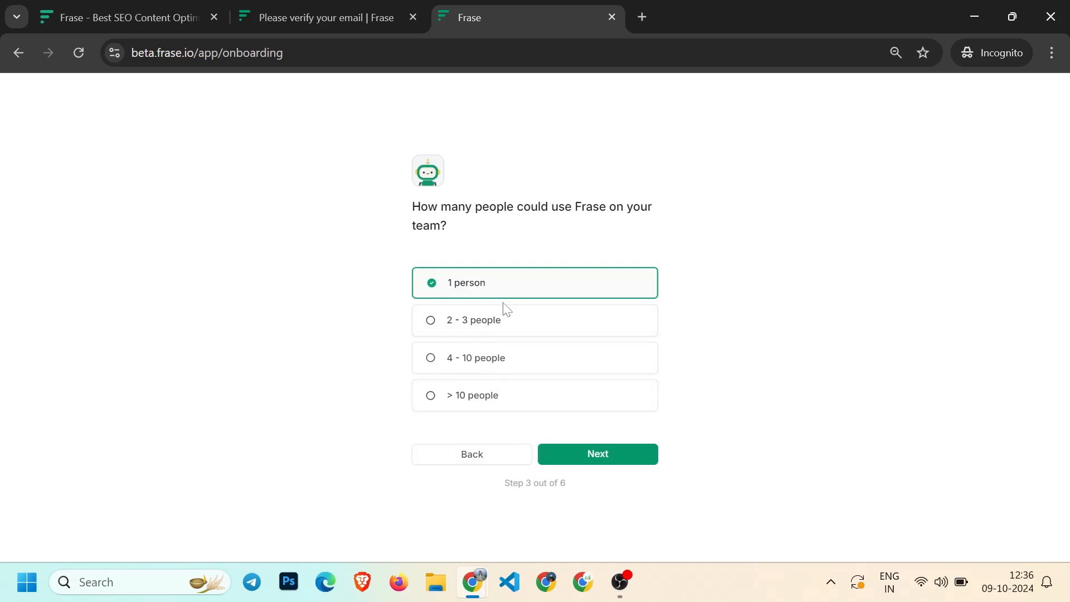
click(617, 462)
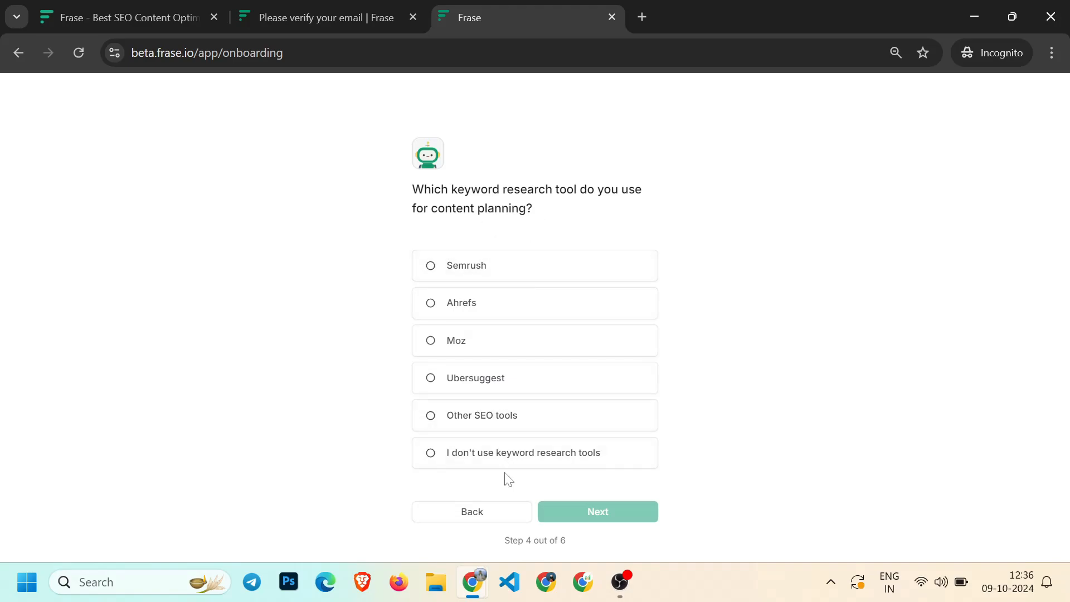
click(446, 416)
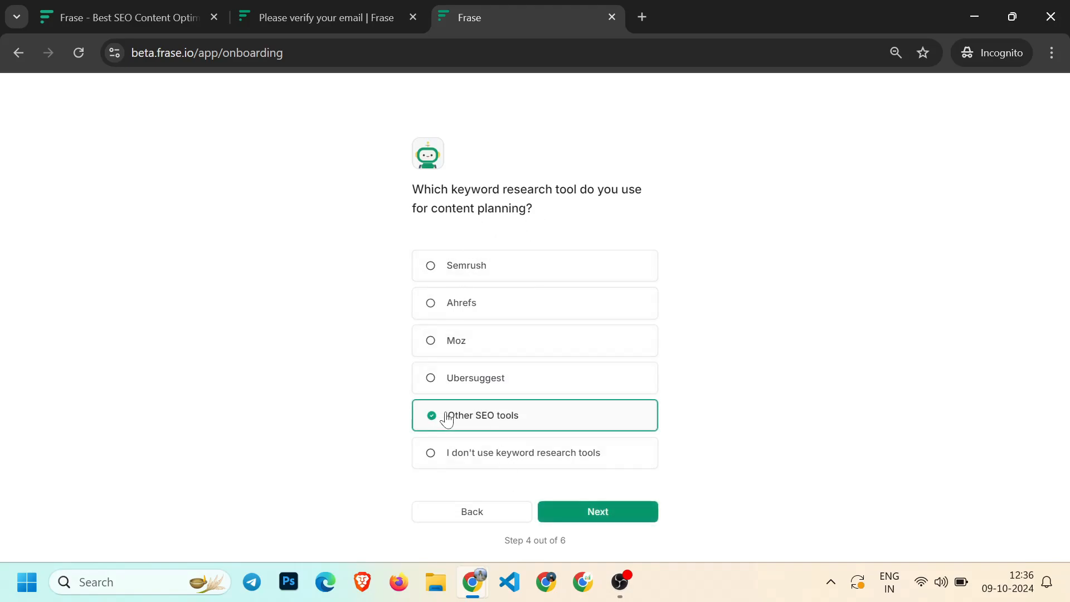
click(454, 463)
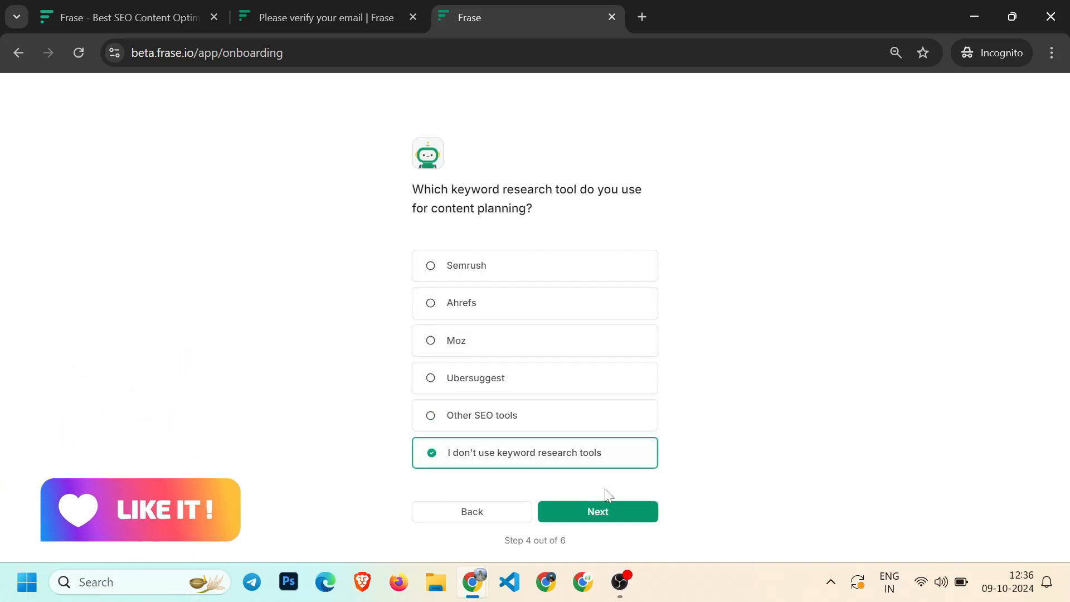
click(596, 517)
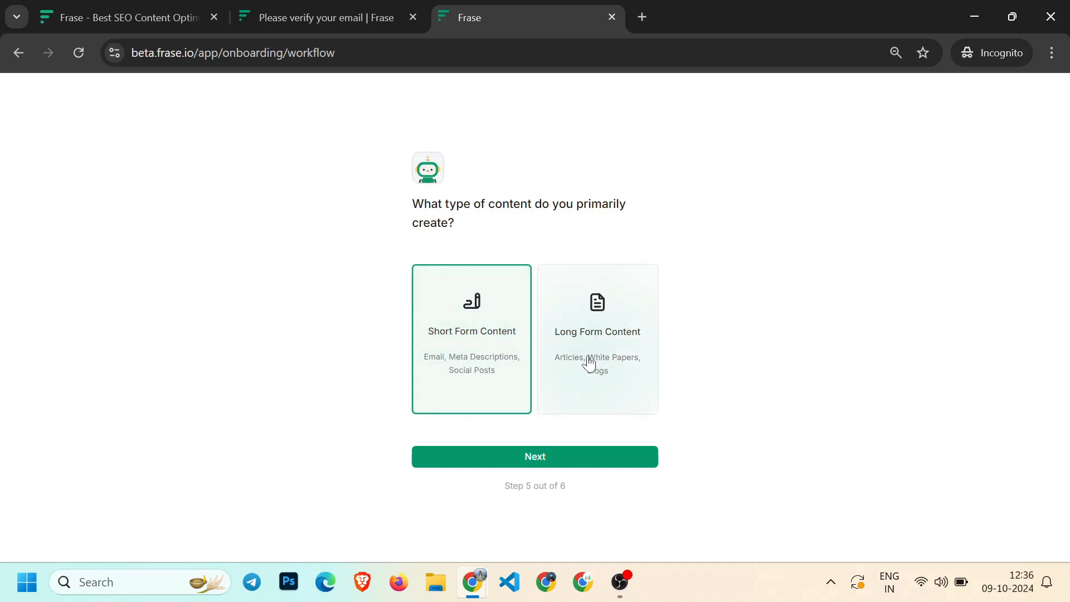
Choose Long Form Content as the primary content type and continue
click(573, 342)
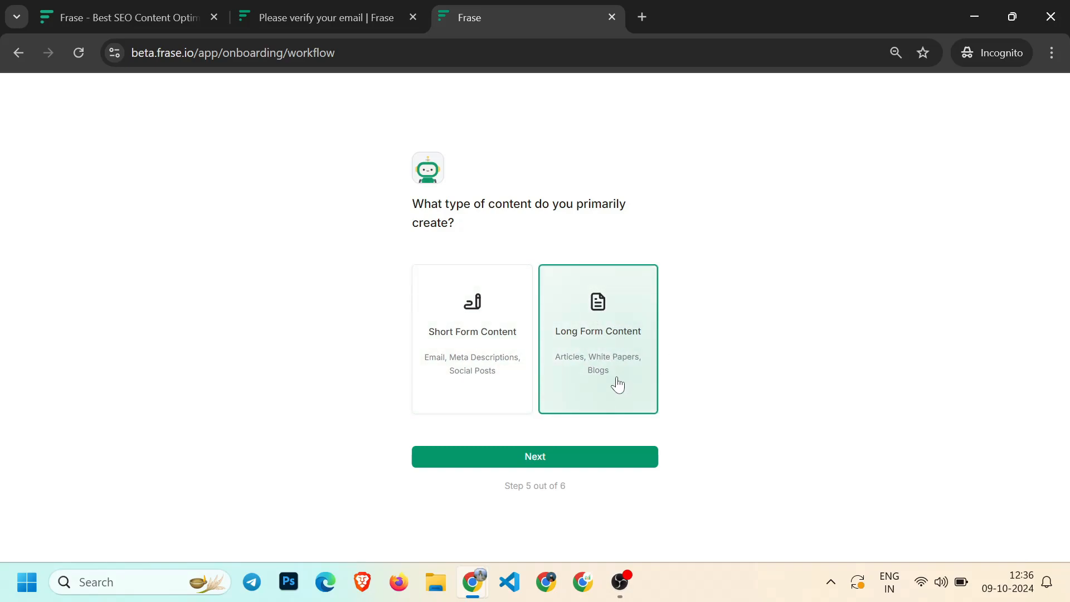
click(556, 462)
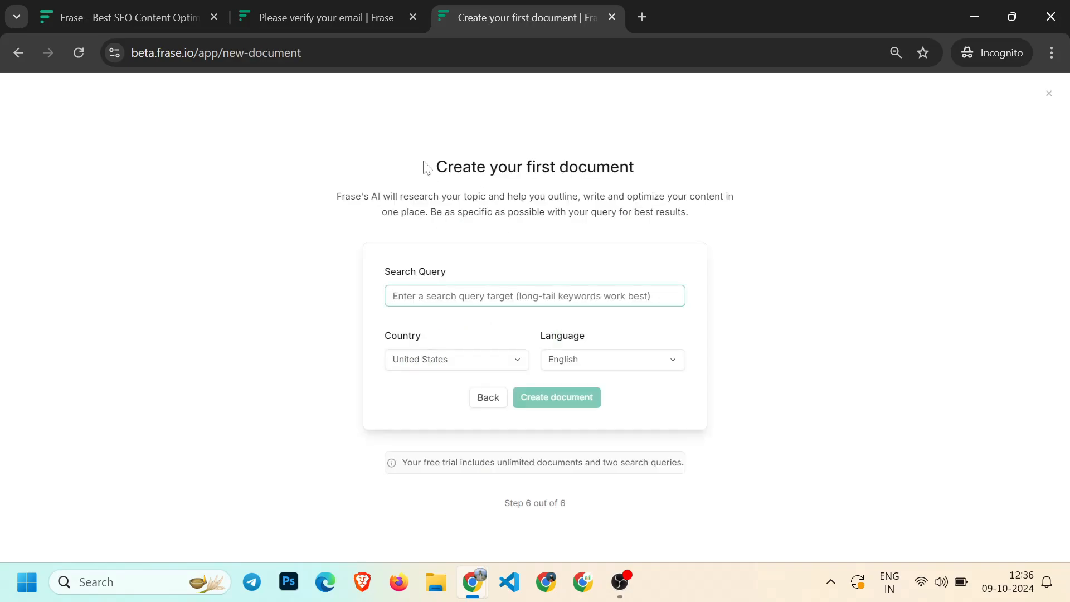
Close the extra Frase homepage and verification browser tabs
drag(429, 167, 635, 167)
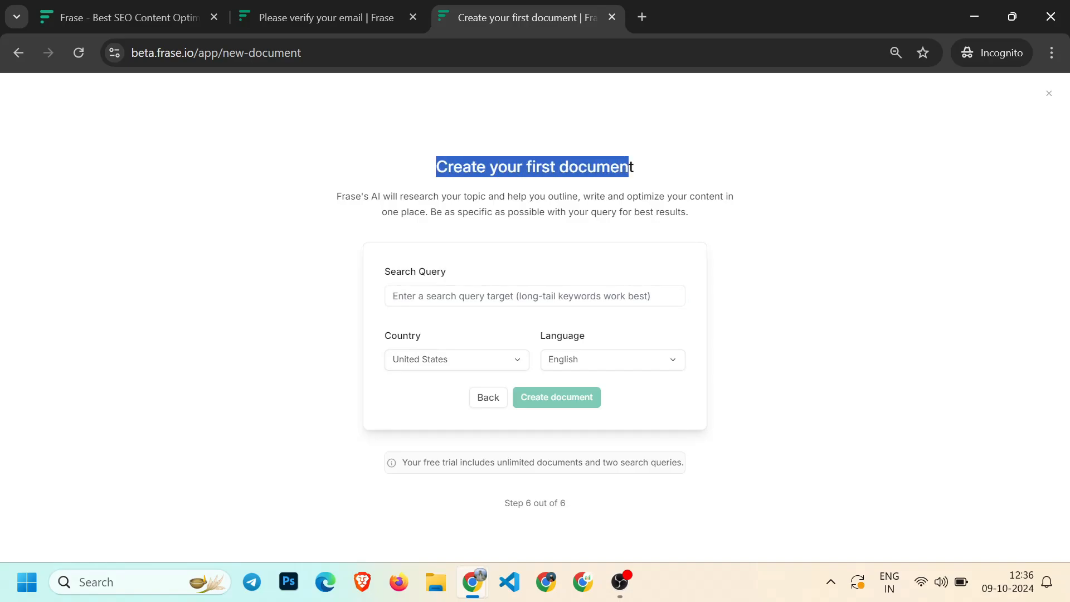
click(364, 5)
click(210, 12)
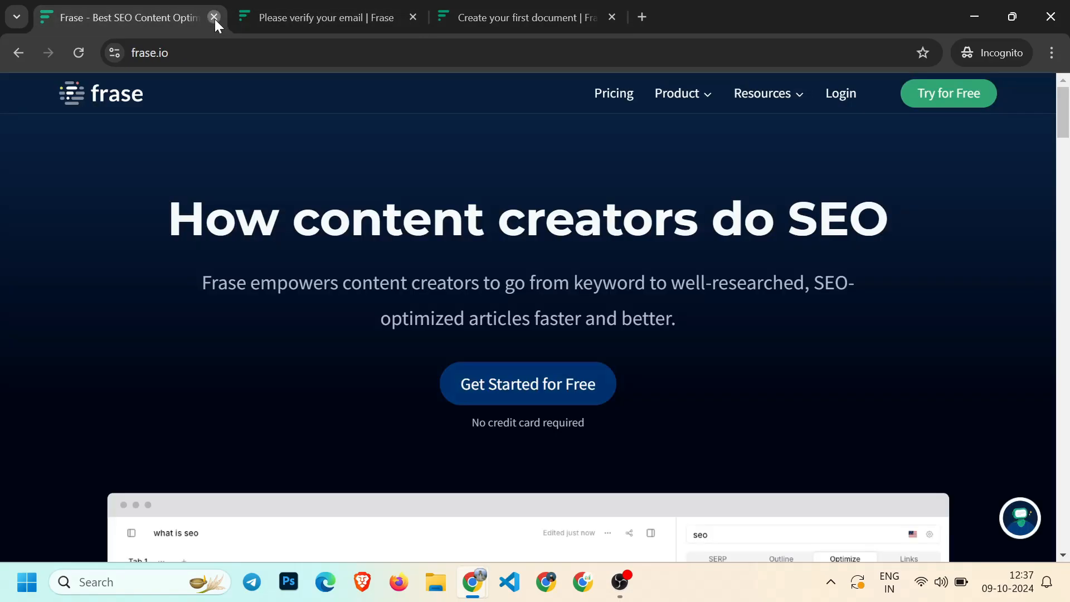
click(214, 18)
click(214, 17)
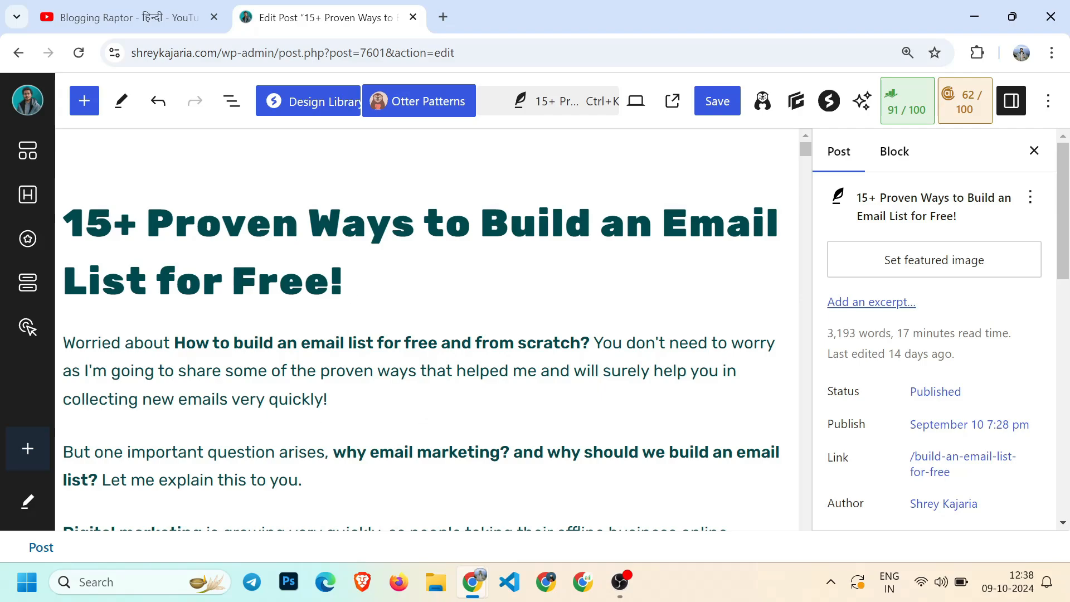
Enter Build an Email List from the WordPress post title as the search query and review the country list
drag(481, 223, 162, 298)
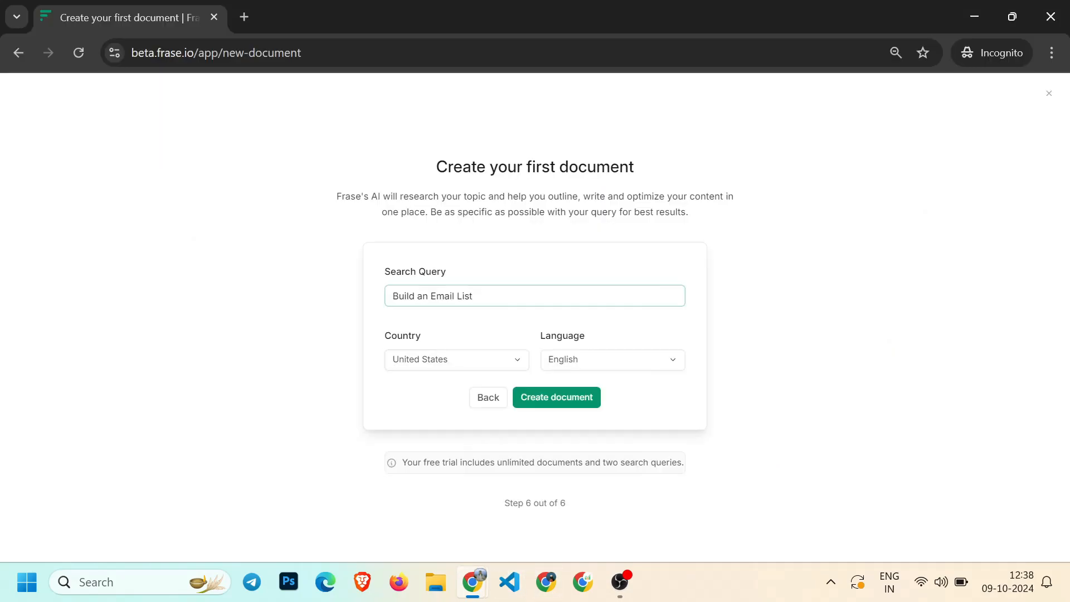
click(435, 362)
scroll(445, 468, down, 3)
scroll(436, 478, up, 3)
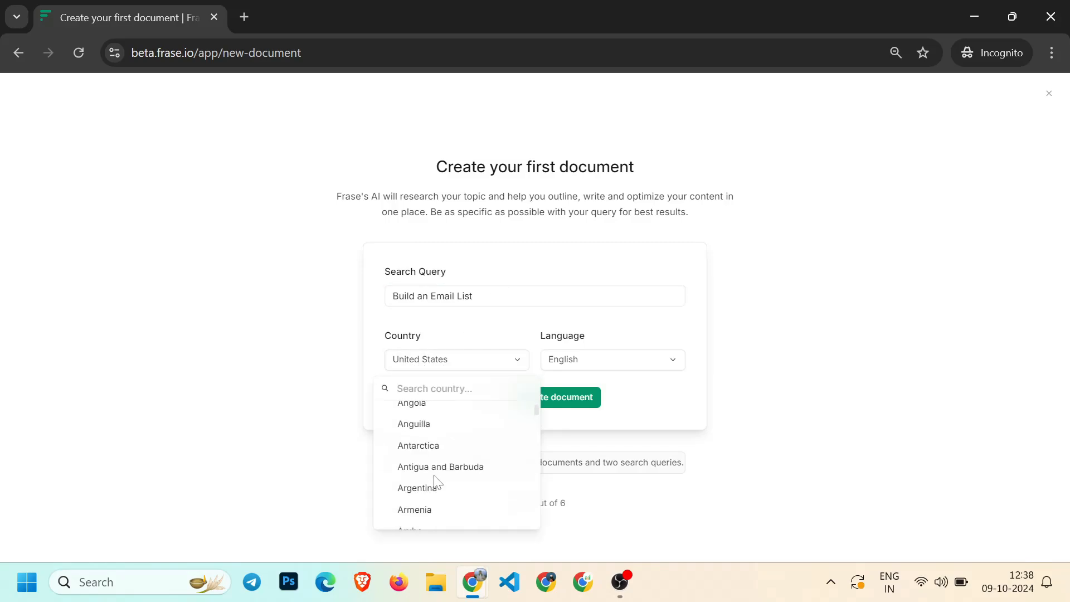
click(269, 357)
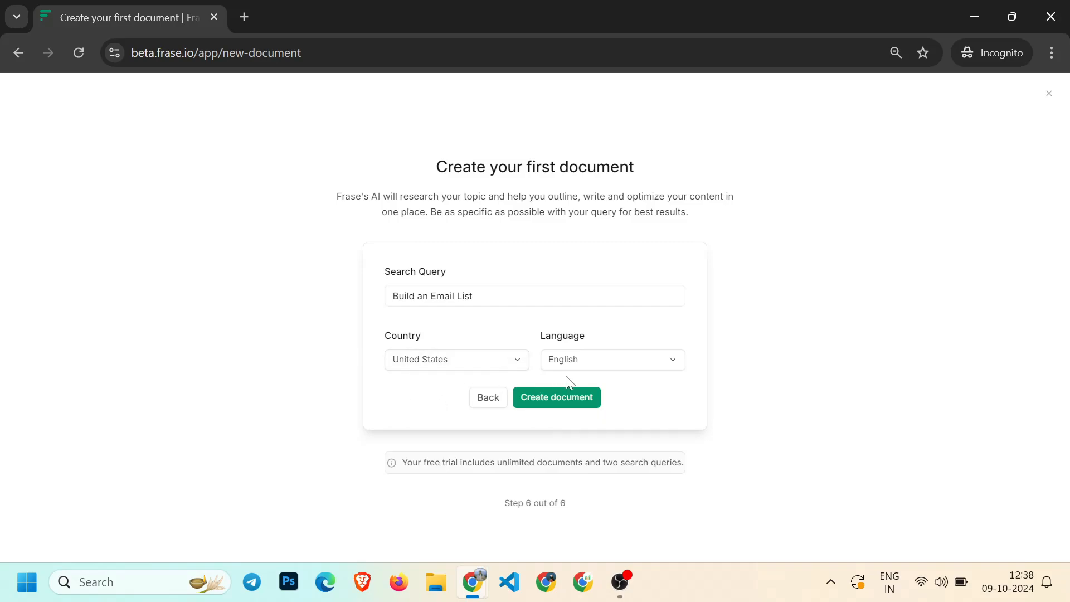
click(597, 369)
scroll(604, 458, up, 5)
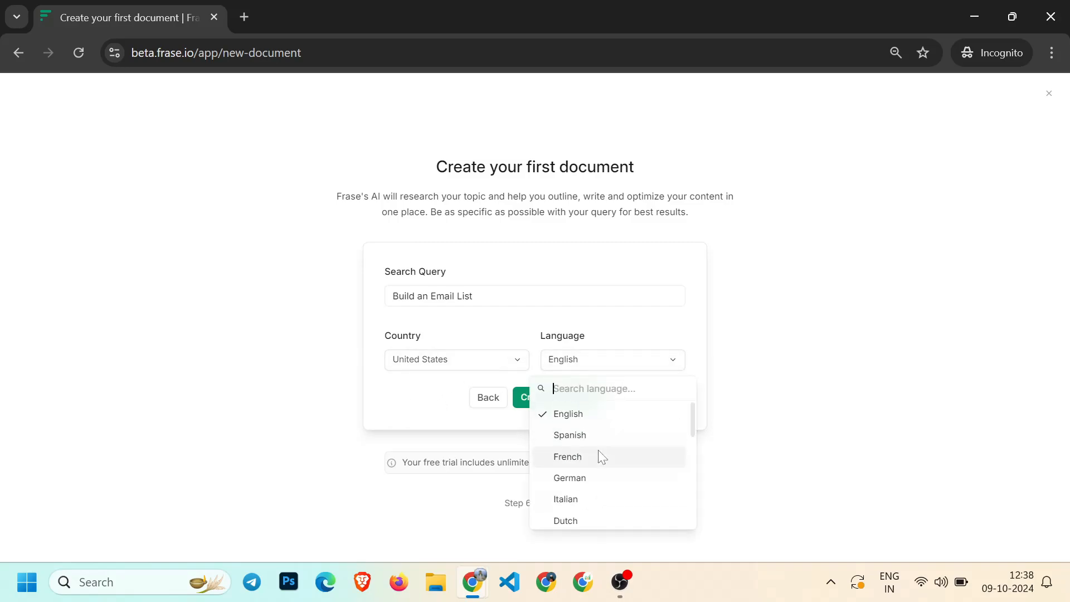
text(hindi)
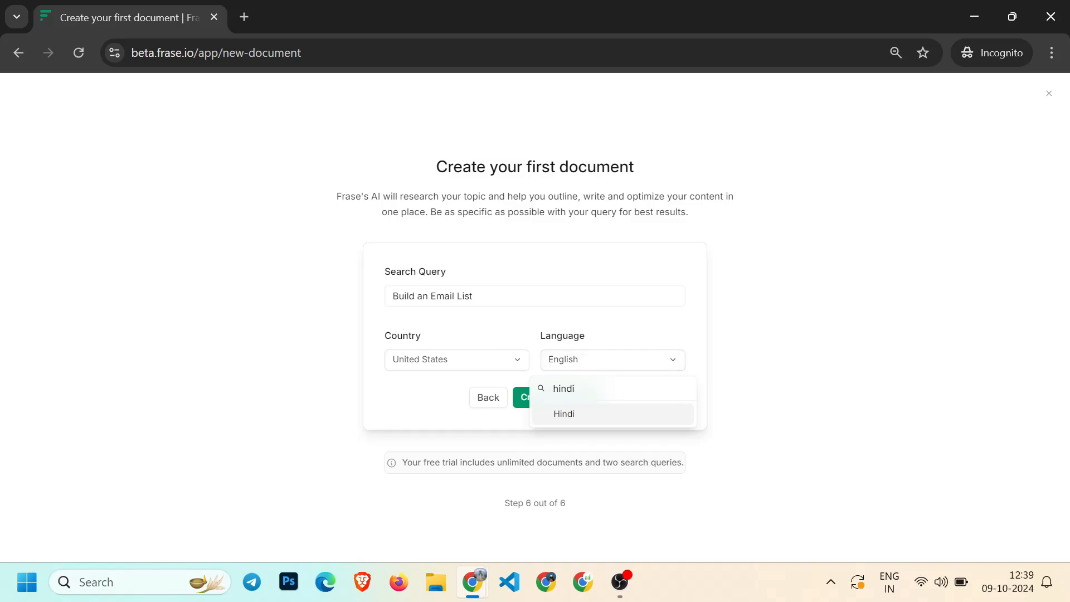
key(ctrl+a)
key(BackSpace)
click(908, 340)
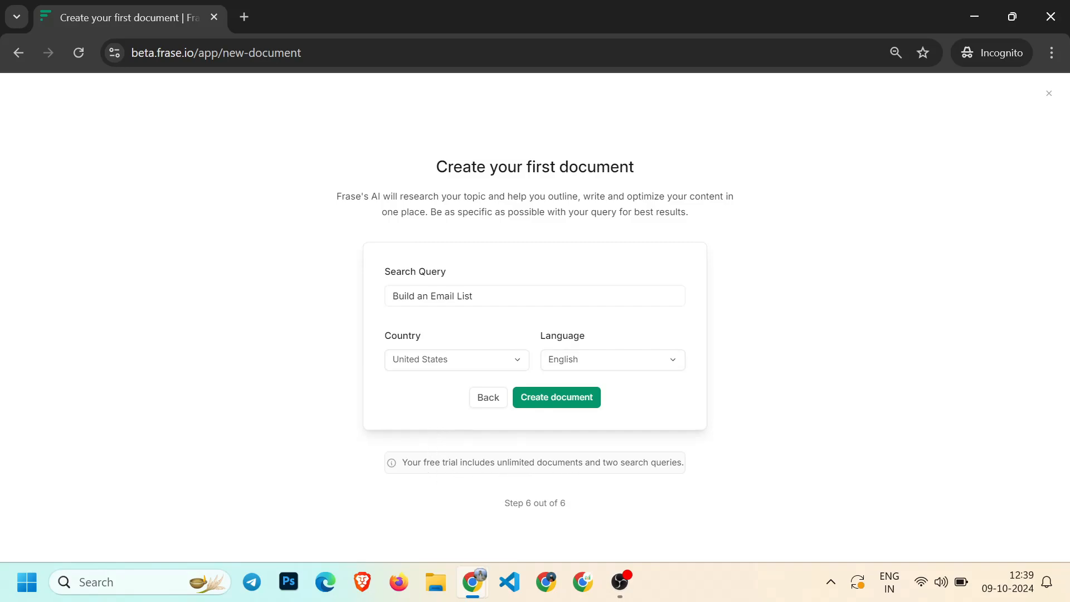
Create the document with United States as country and English as language
click(567, 398)
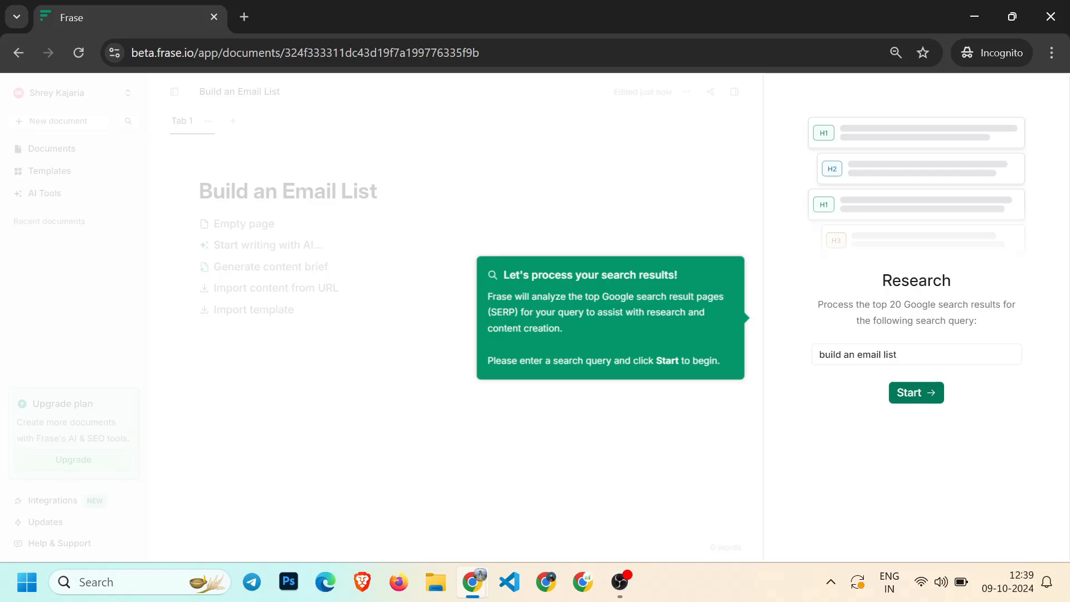
drag(890, 304, 980, 304)
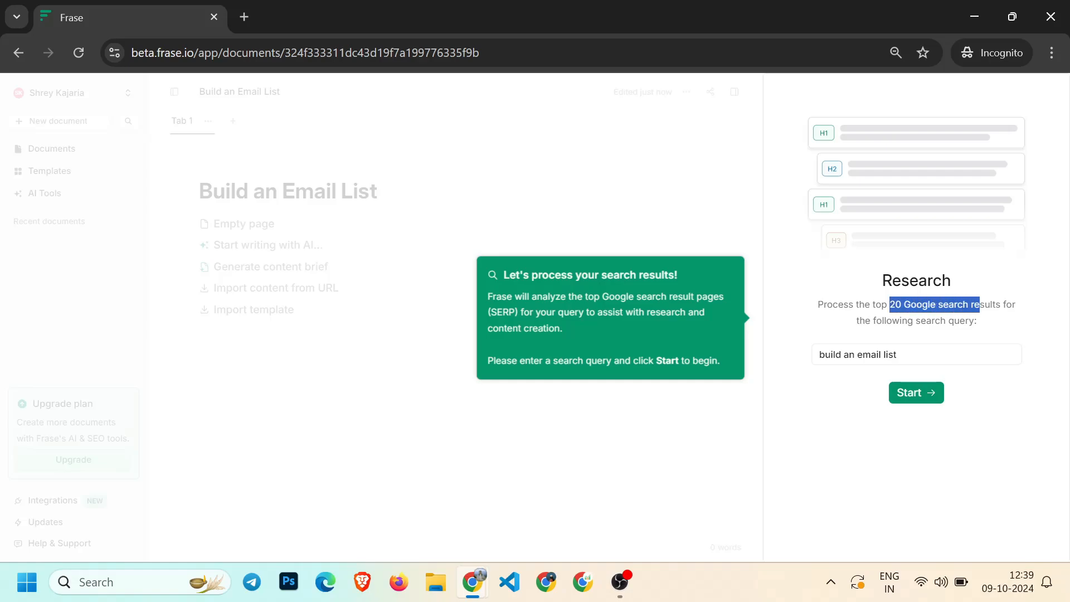
click(980, 305)
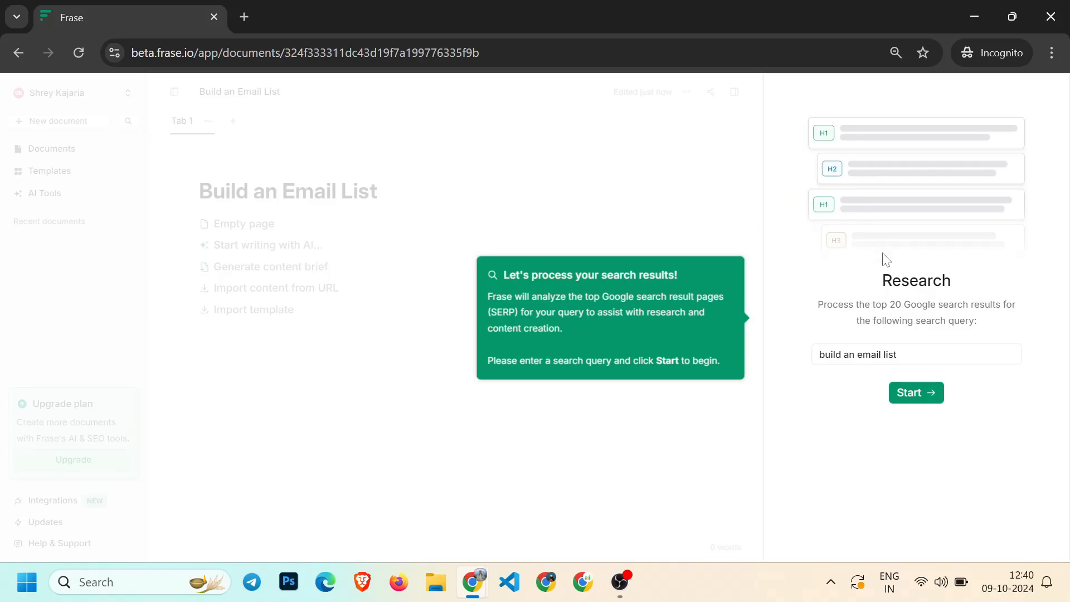
Start the research of the top 20 Google search results for build an email list
drag(874, 304, 901, 305)
click(901, 305)
click(909, 398)
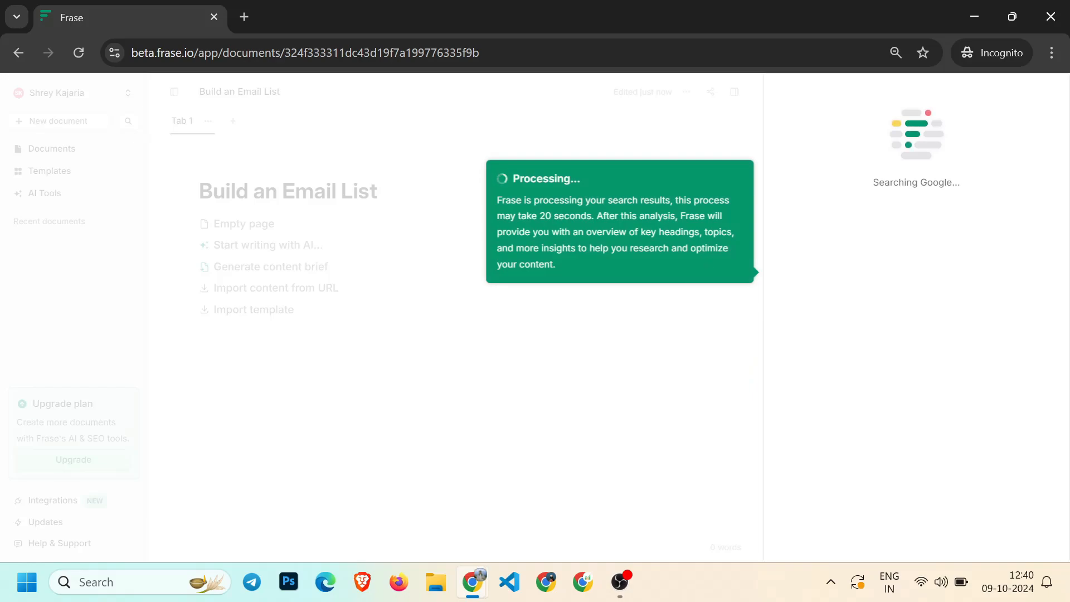
Dismiss the Topic Score and AI writing assistance onboarding tips once processing finishes
drag(539, 216, 592, 216)
click(691, 242)
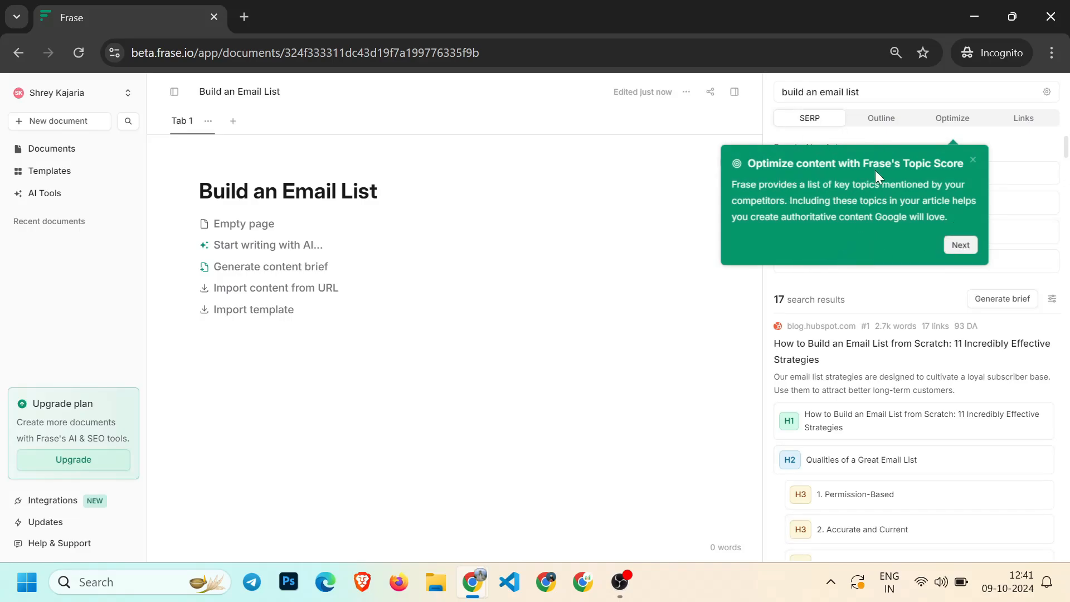
click(959, 247)
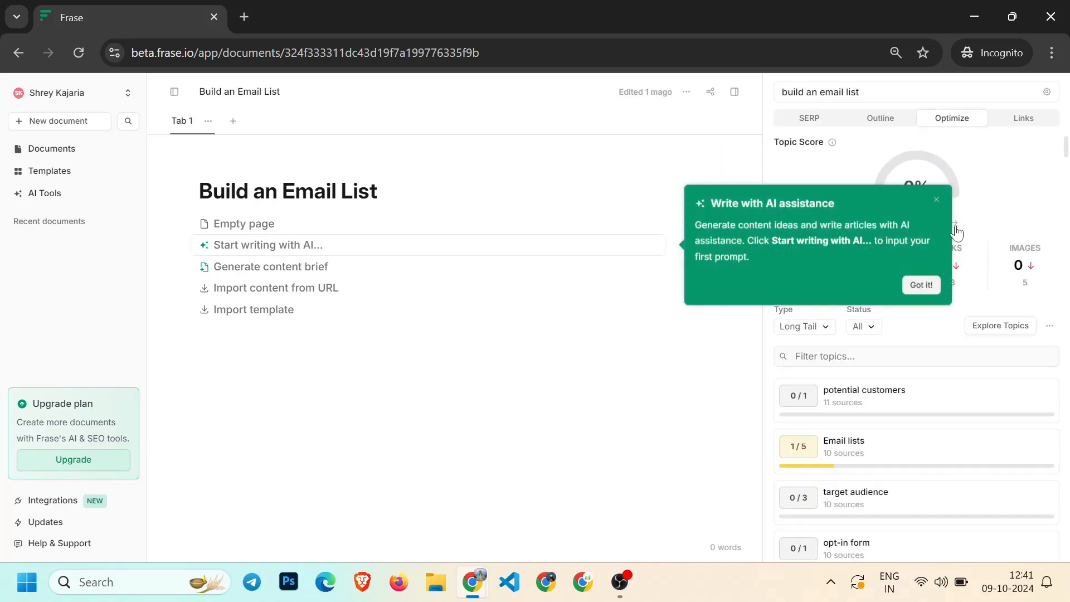
click(920, 286)
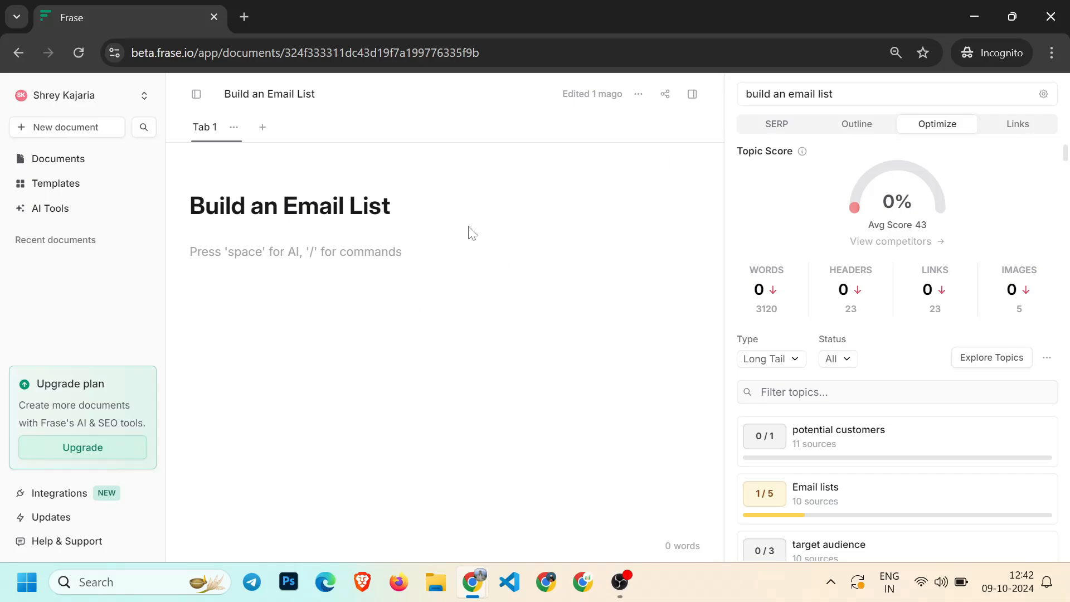
Open the SERP view and examine the People Also Ask questions and the top result's headings and stats
click(771, 132)
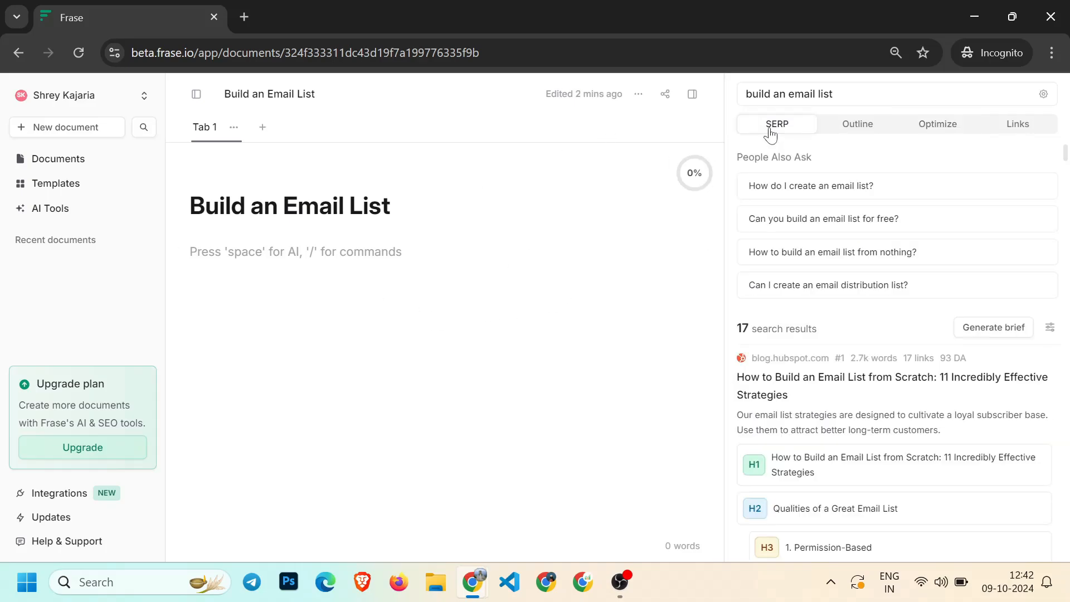
scroll(778, 219, down, 1)
drag(742, 252, 830, 252)
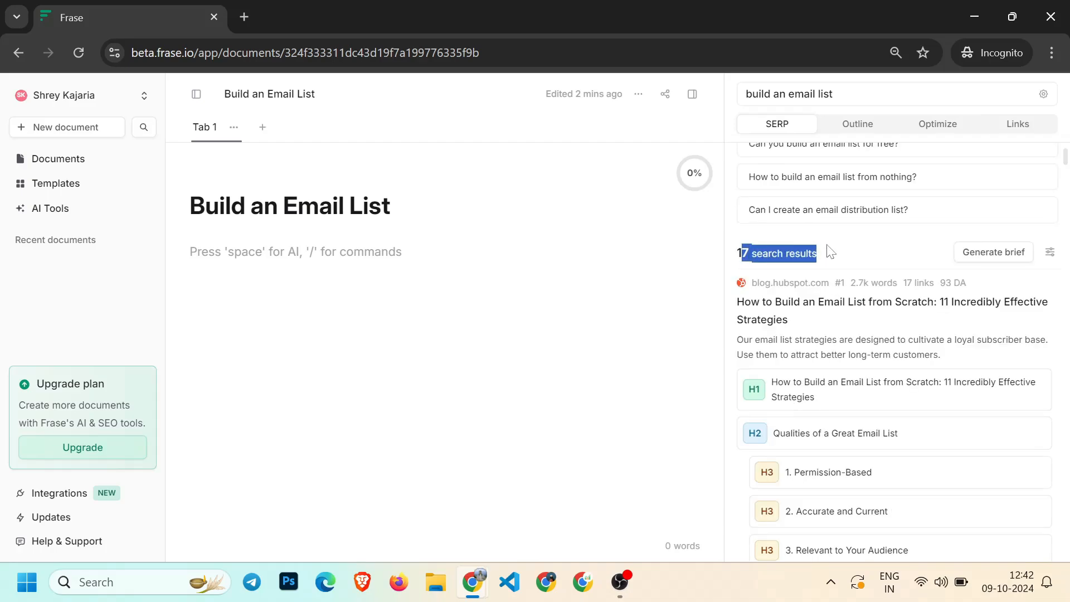
click(830, 252)
scroll(885, 345, down, 12)
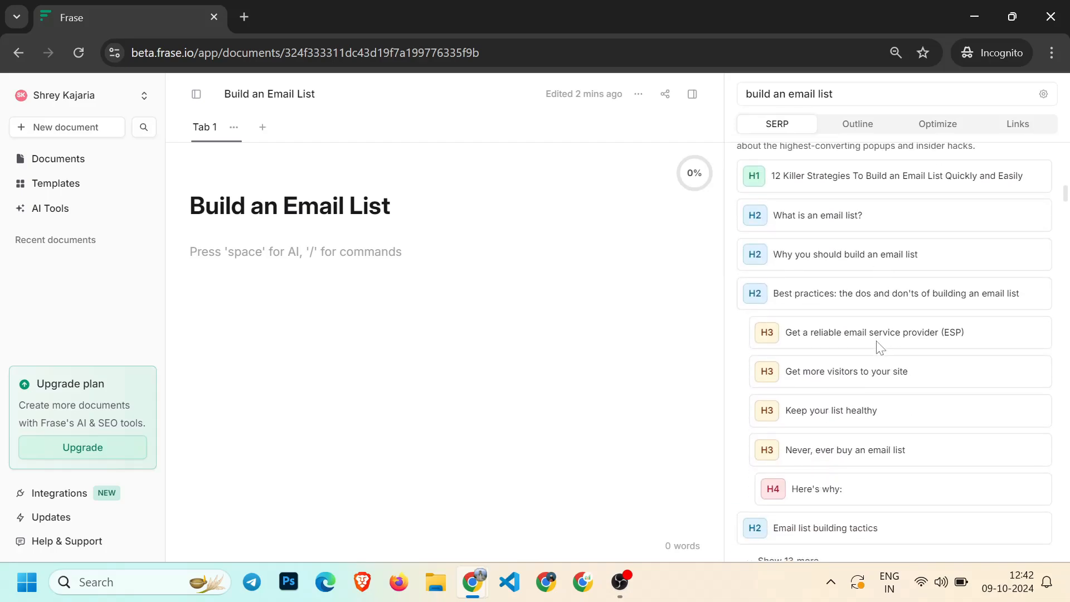
scroll(806, 332, up, 10)
scroll(822, 323, down, 1)
scroll(797, 287, up, 2)
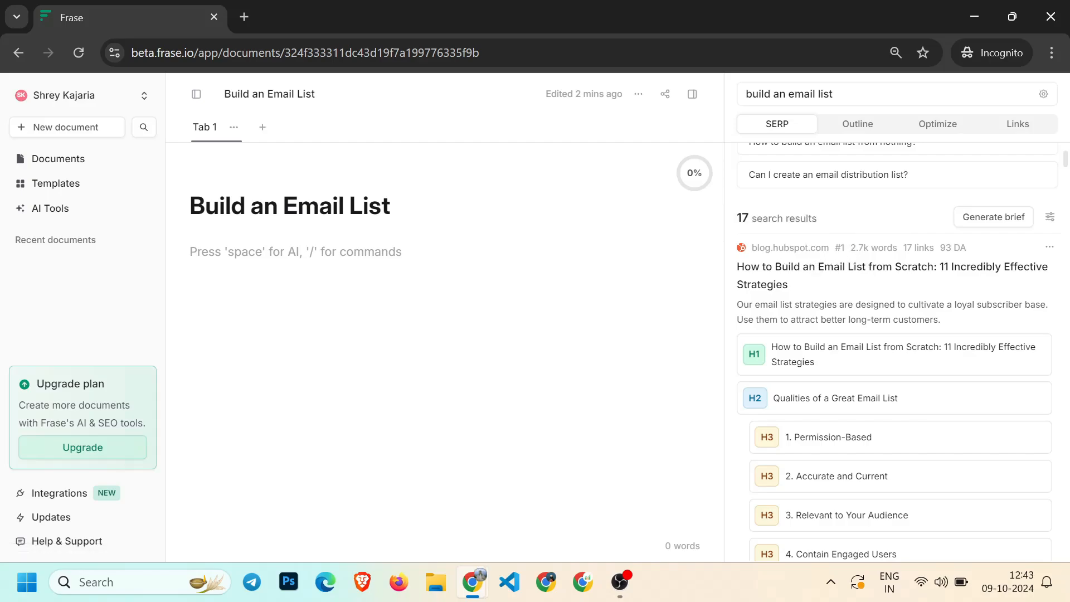
drag(851, 248, 870, 248)
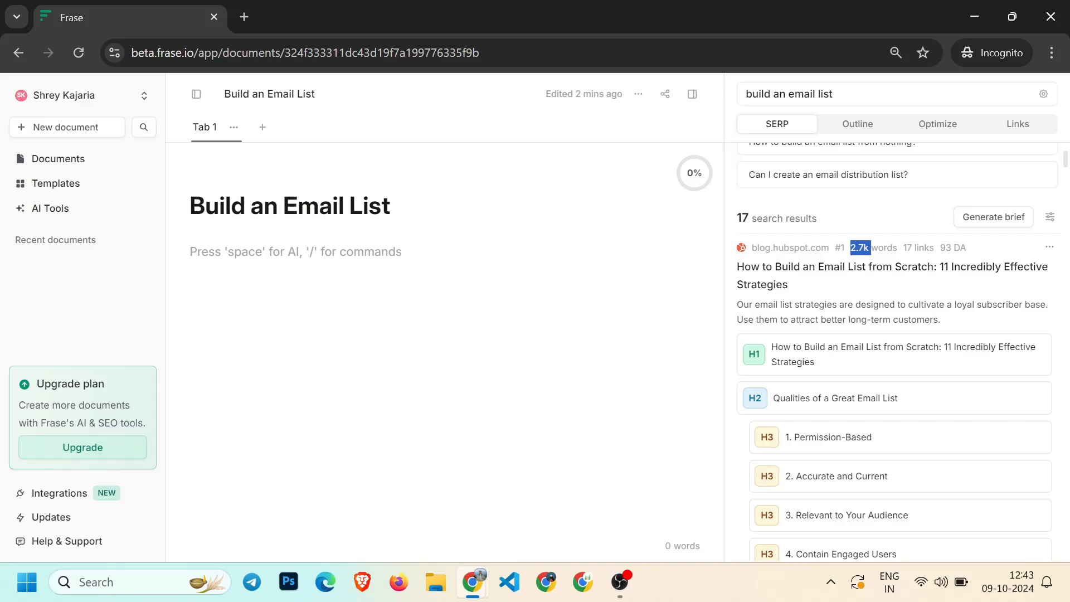
click(870, 260)
drag(907, 248, 966, 248)
click(930, 248)
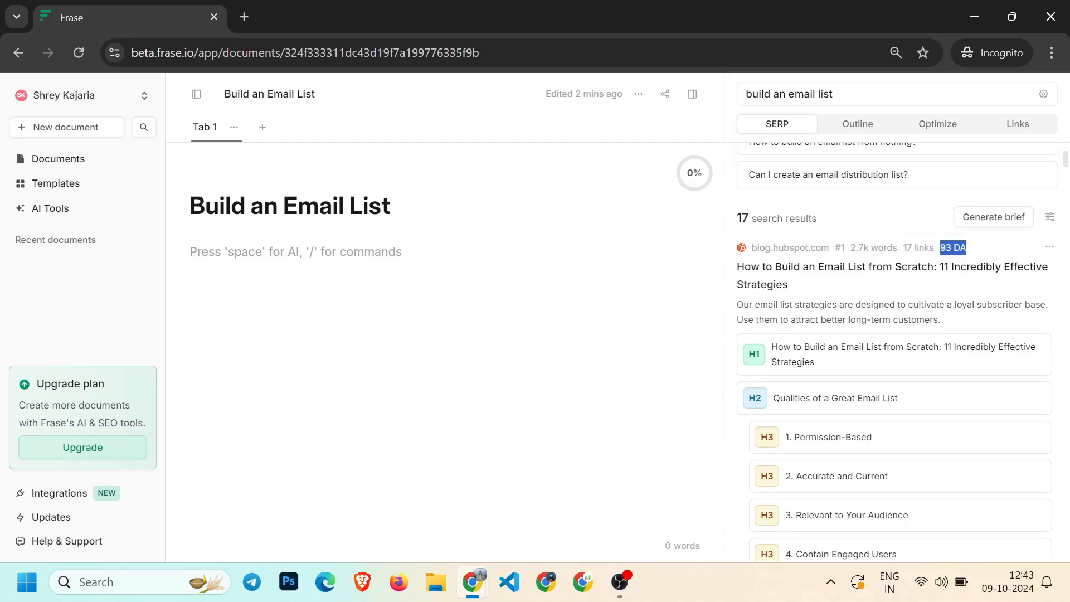
click(948, 285)
scroll(802, 287, down, 2)
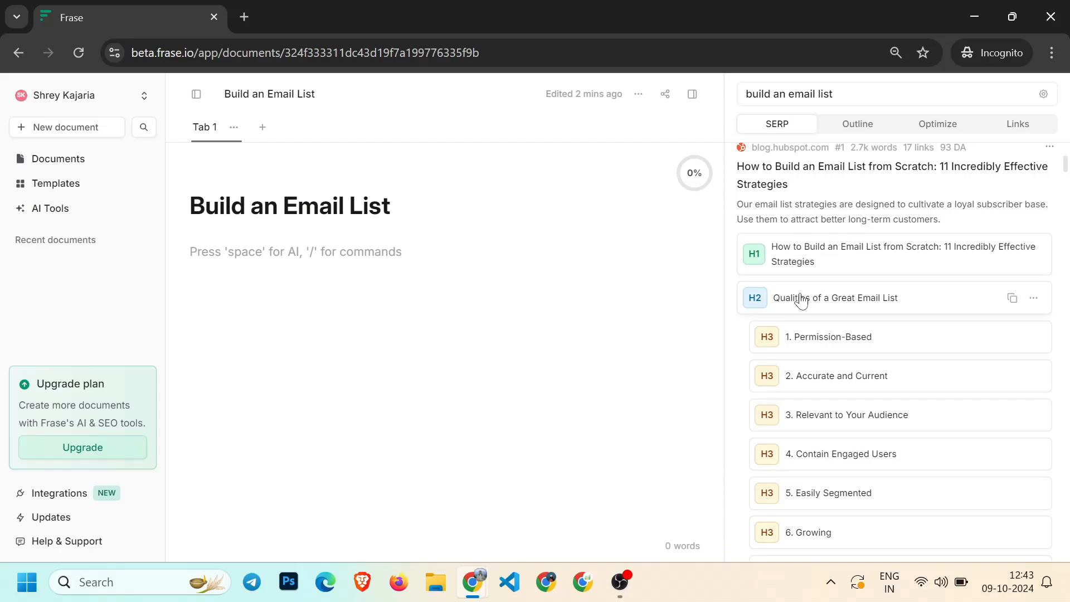
scroll(799, 303, down, 3)
scroll(813, 228, down, 4)
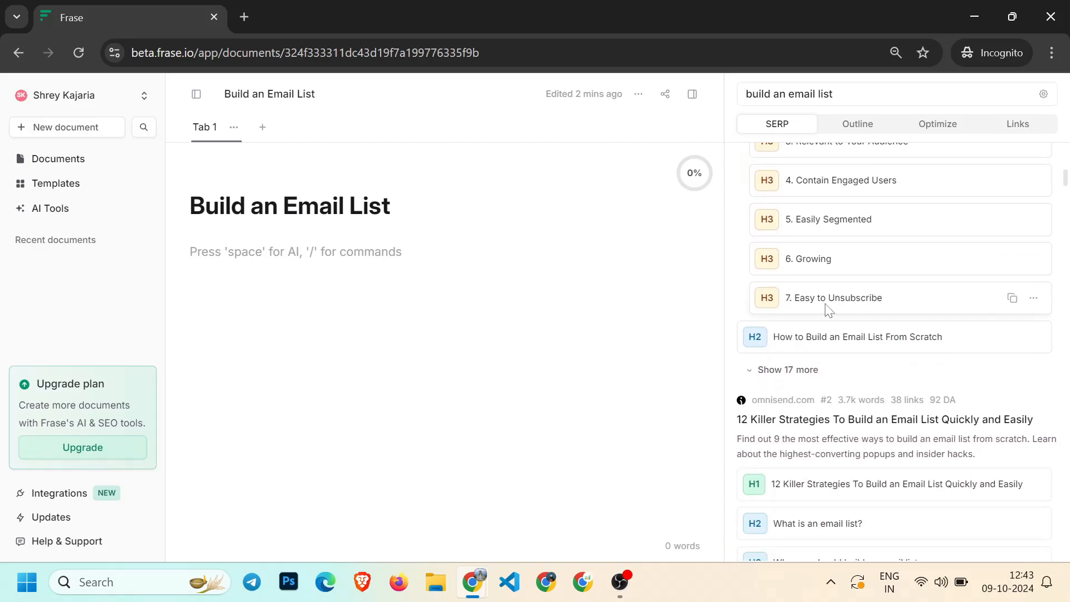
Expand the first result's remaining headings, review them, and collapse the list again
click(774, 316)
scroll(801, 345, down, 12)
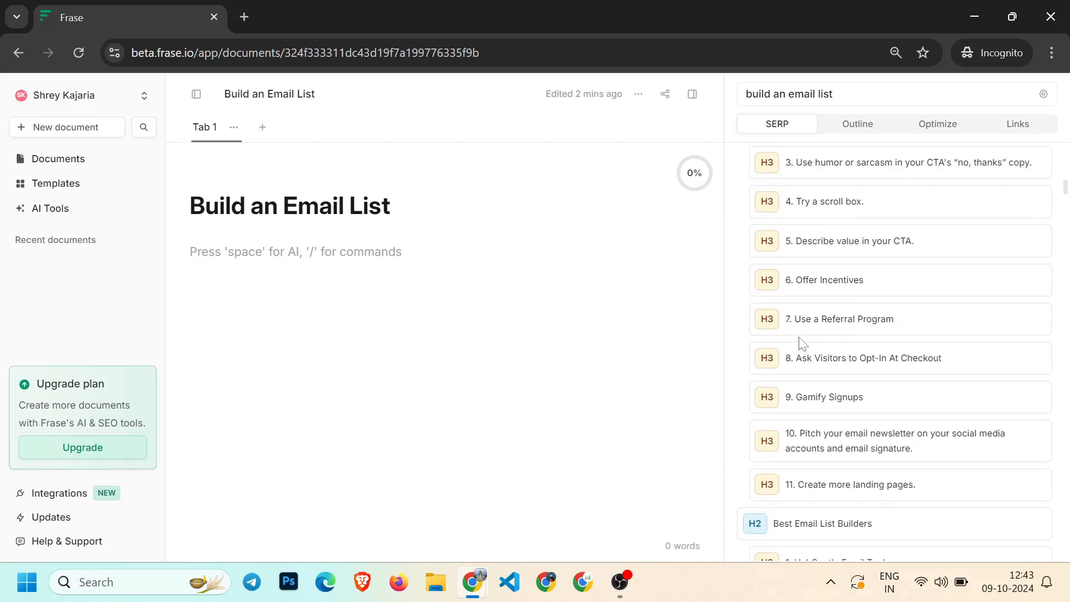
scroll(801, 346, up, 1)
scroll(781, 302, up, 1)
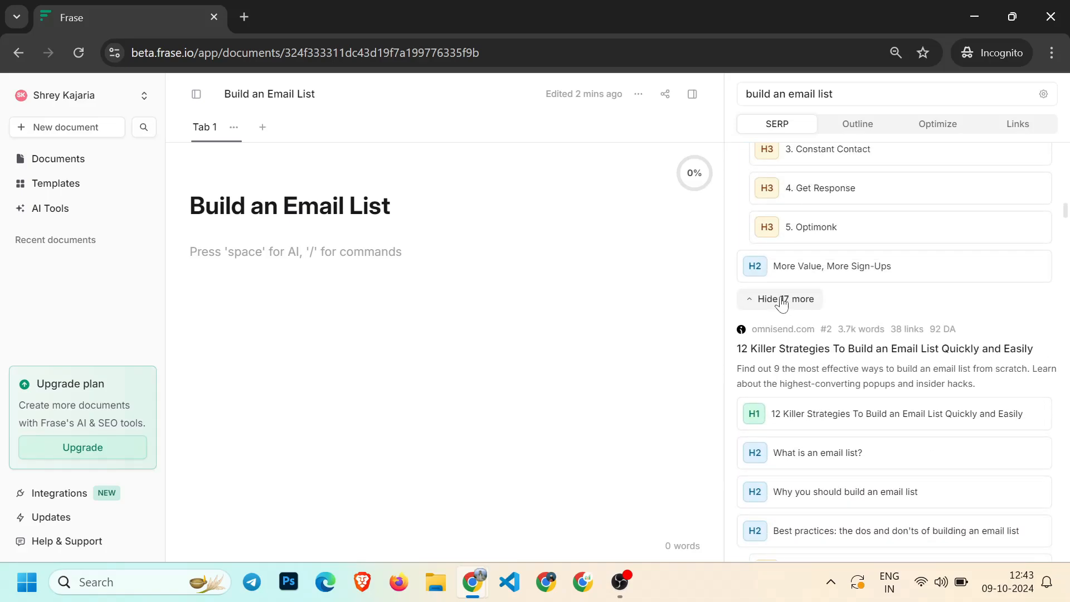
click(780, 302)
scroll(780, 302, up, 3)
scroll(781, 302, down, 1)
scroll(781, 299, up, 10)
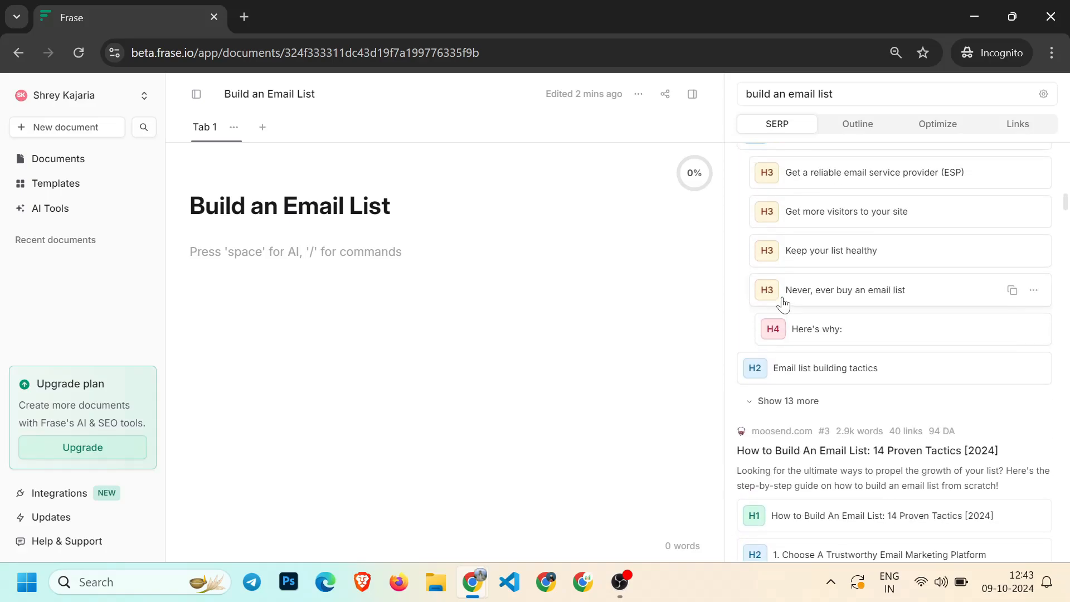
scroll(814, 308, down, 3)
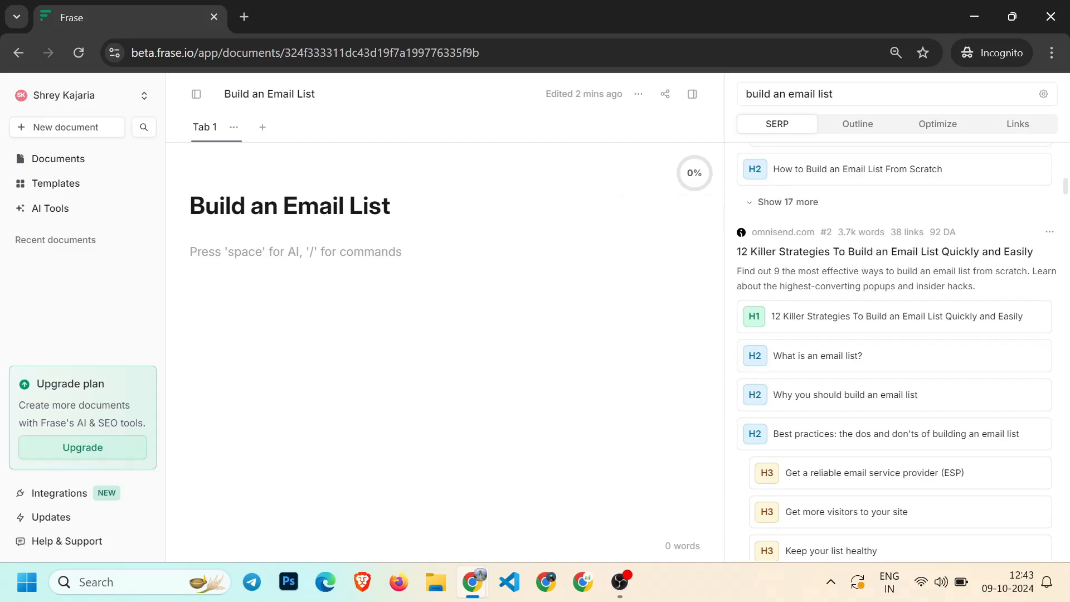
Examine the word counts, links, domain authority and headings of the other ranking results
drag(929, 231, 957, 232)
scroll(879, 198, down, 3)
scroll(879, 198, down, 4)
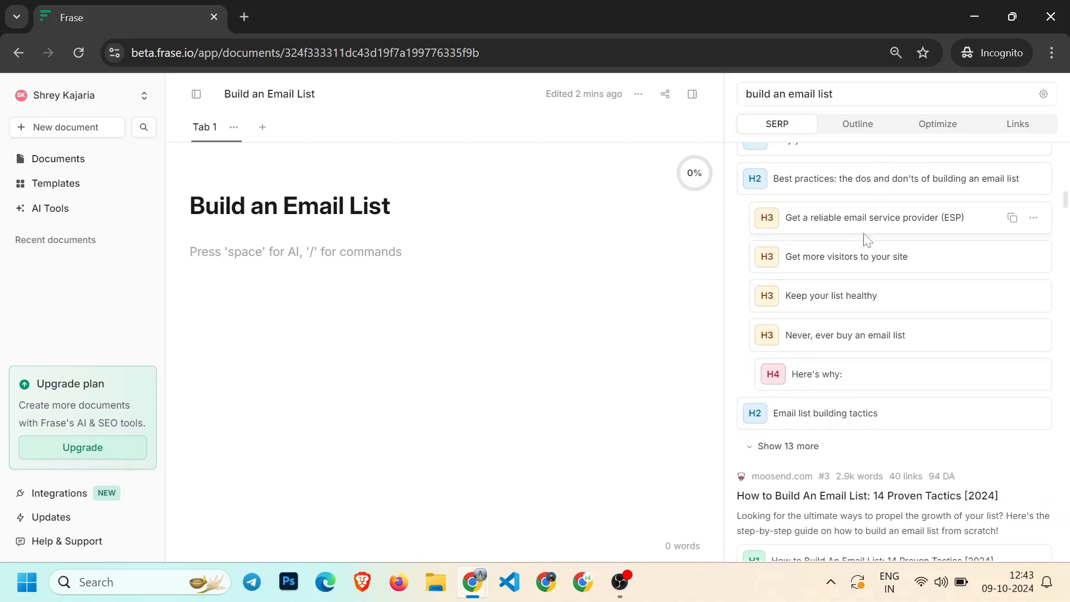
scroll(835, 290, down, 2)
scroll(853, 301, down, 10)
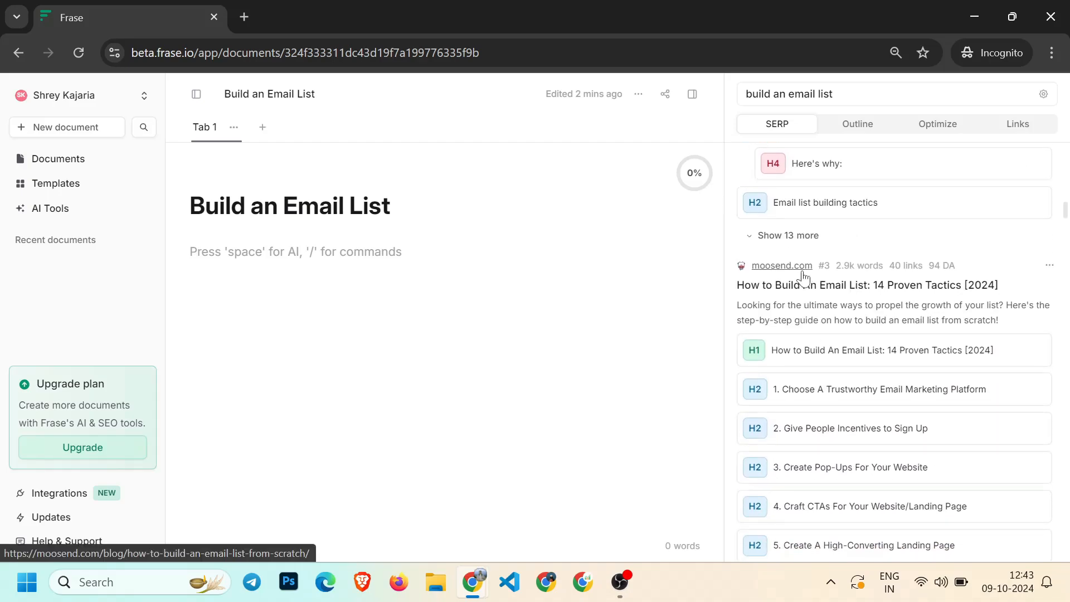
scroll(824, 478, down, 2)
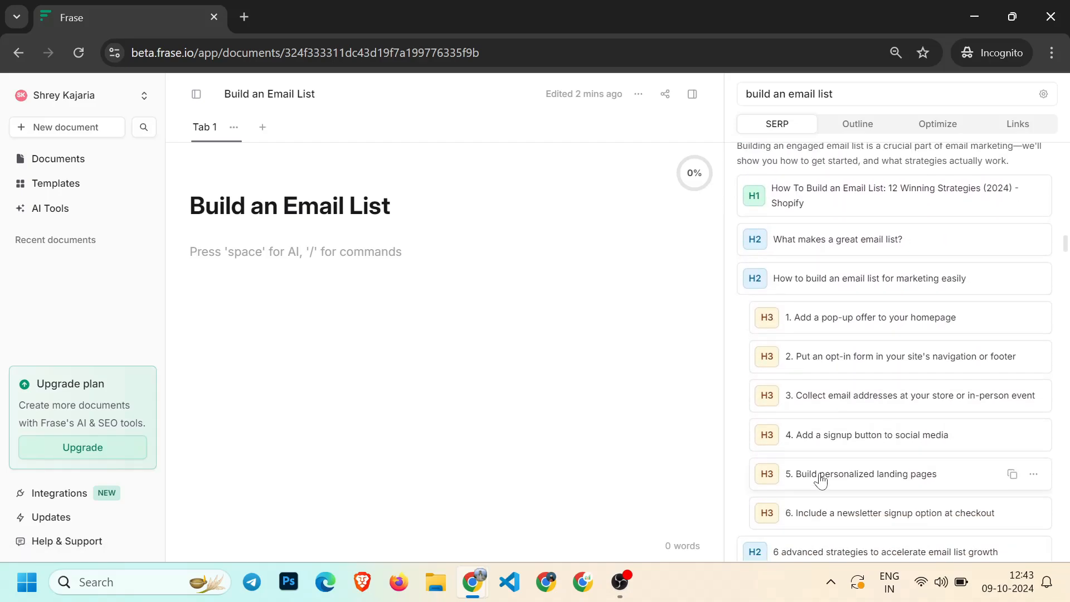
scroll(825, 478, up, 16)
scroll(836, 291, up, 15)
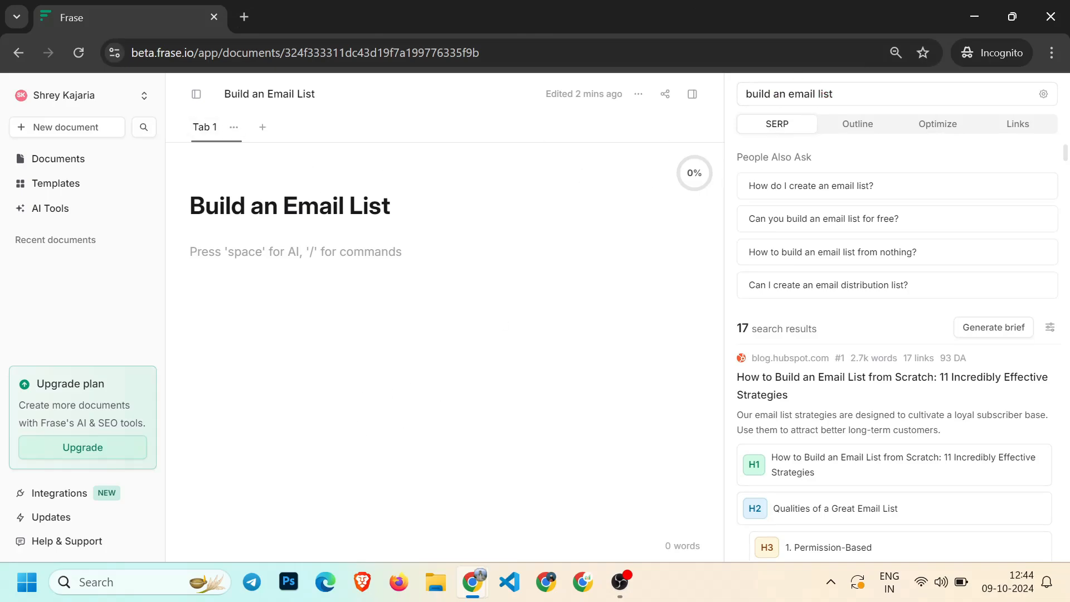
scroll(807, 291, down, 4)
scroll(809, 295, up, 4)
scroll(819, 315, down, 5)
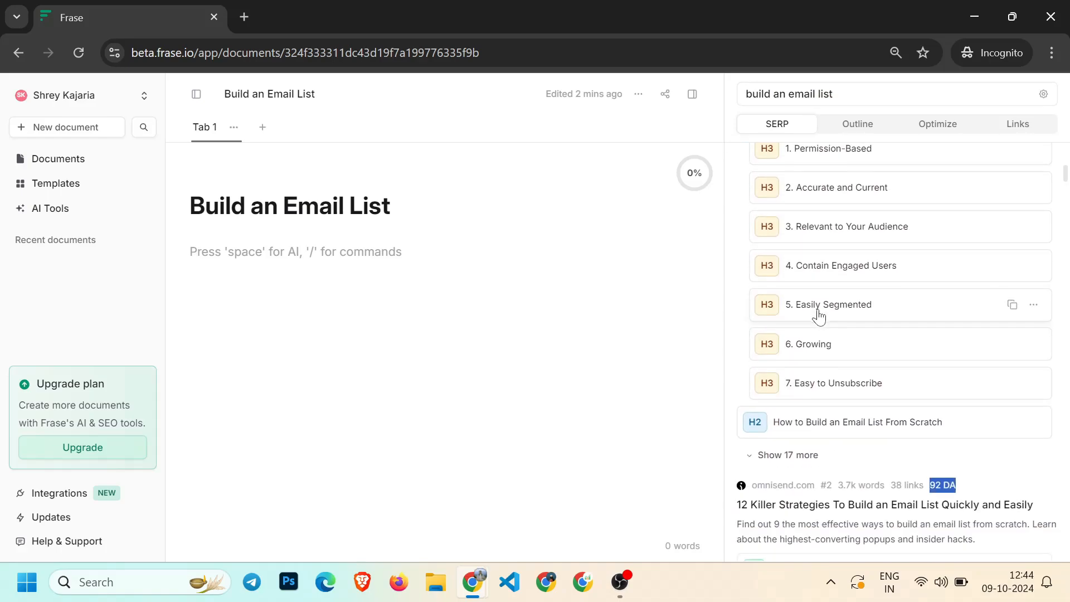
scroll(818, 316, down, 12)
scroll(825, 366, up, 9)
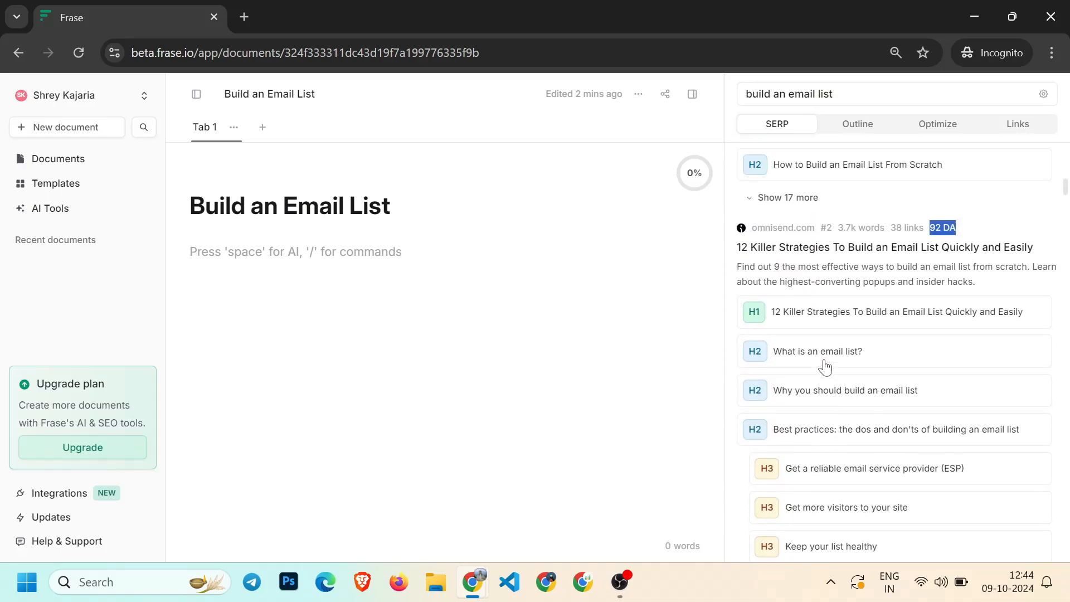
scroll(825, 366, up, 4)
scroll(831, 379, down, 1)
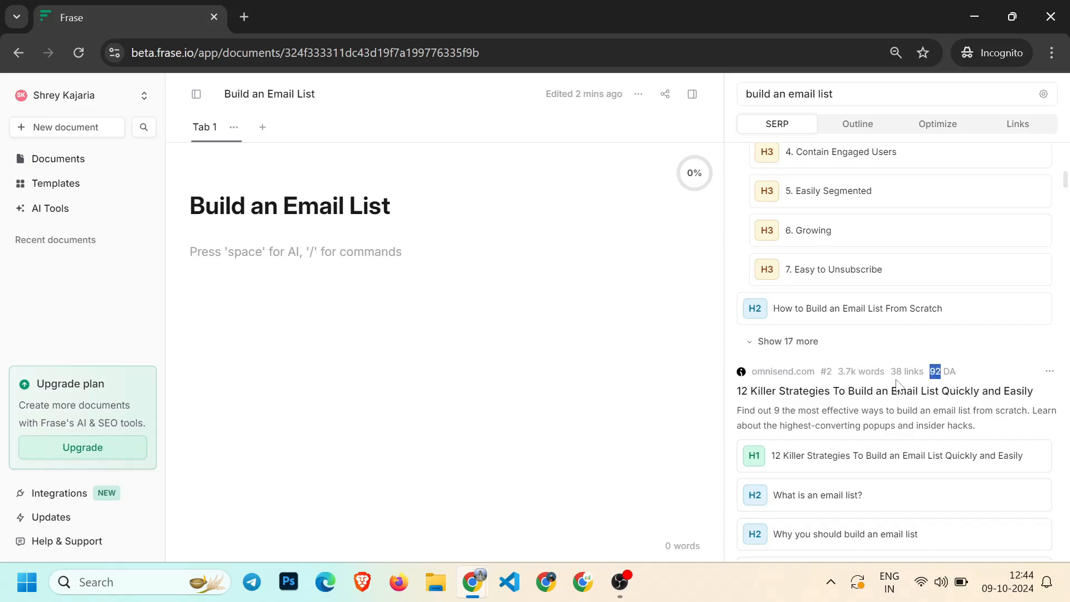
drag(890, 373, 919, 372)
scroll(787, 329, down, 2)
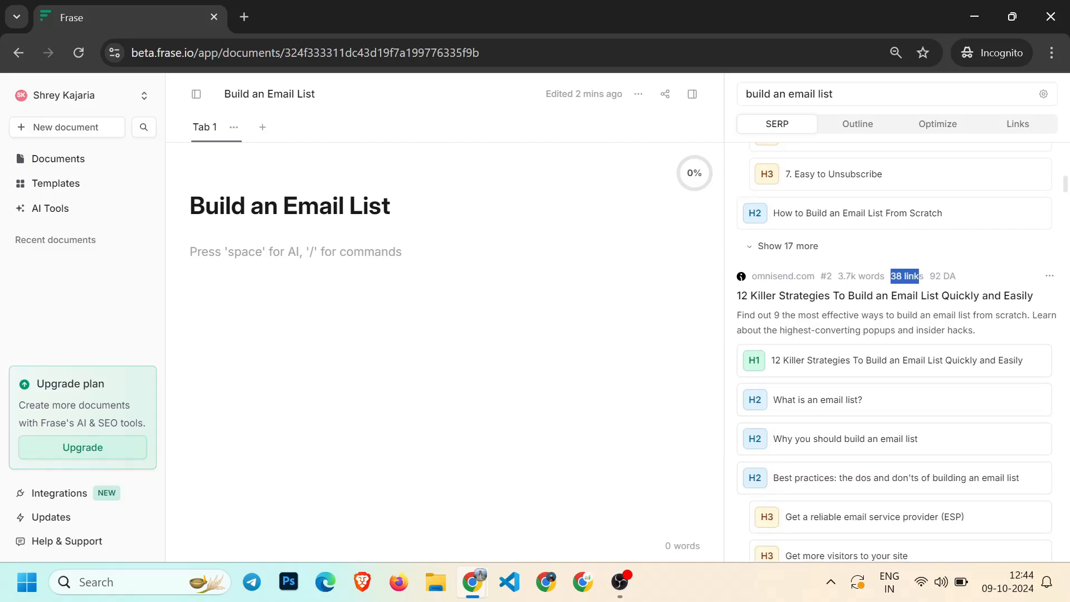
drag(737, 316, 891, 330)
drag(838, 297, 873, 297)
click(818, 342)
scroll(808, 290, down, 3)
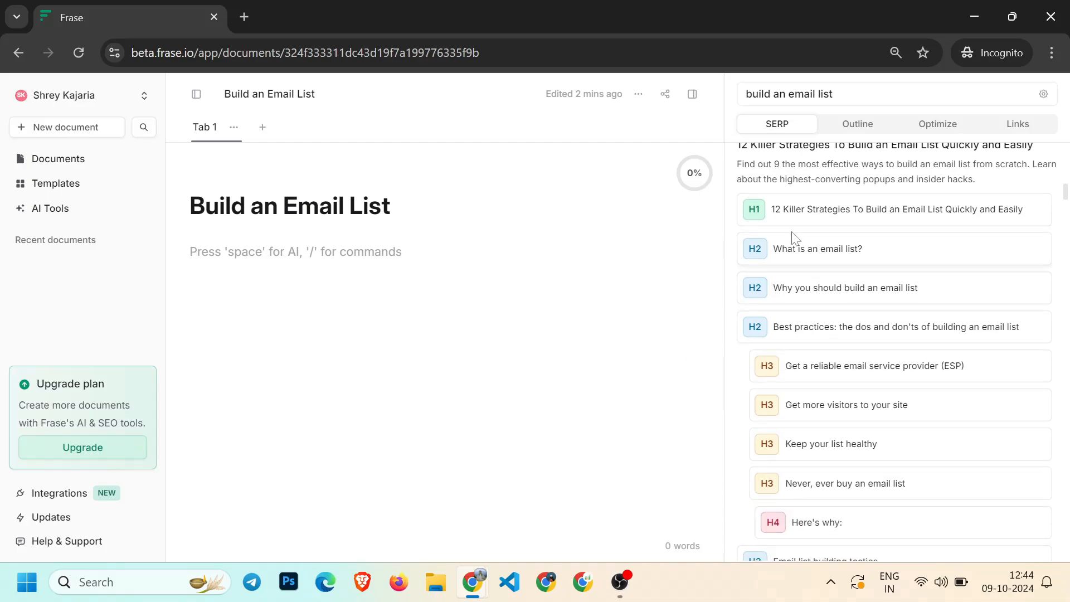
scroll(814, 217, up, 5)
scroll(834, 280, down, 3)
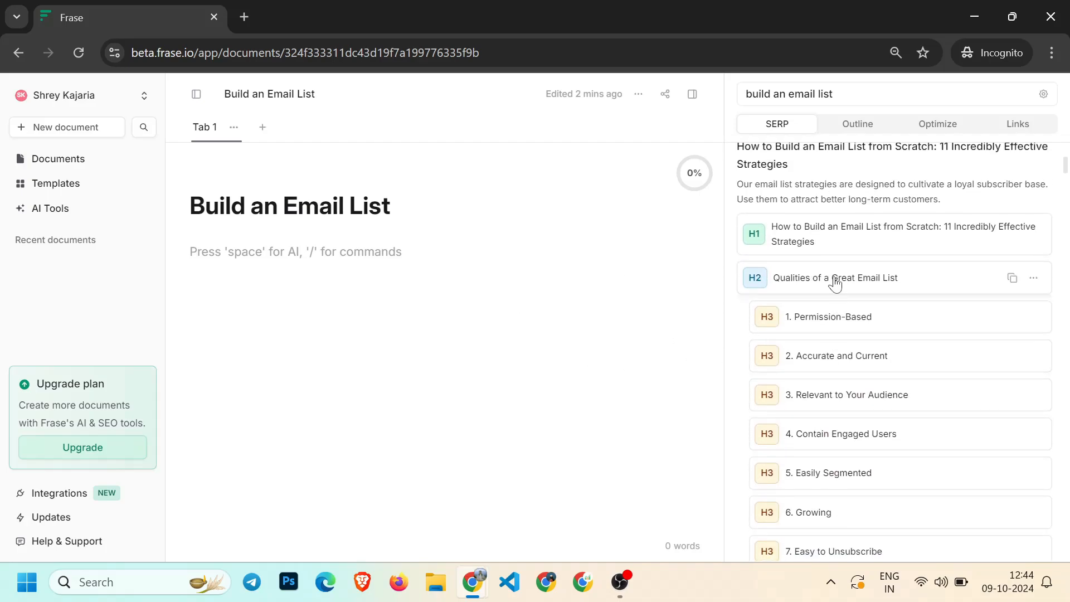
scroll(875, 243, down, 4)
scroll(832, 426, down, 5)
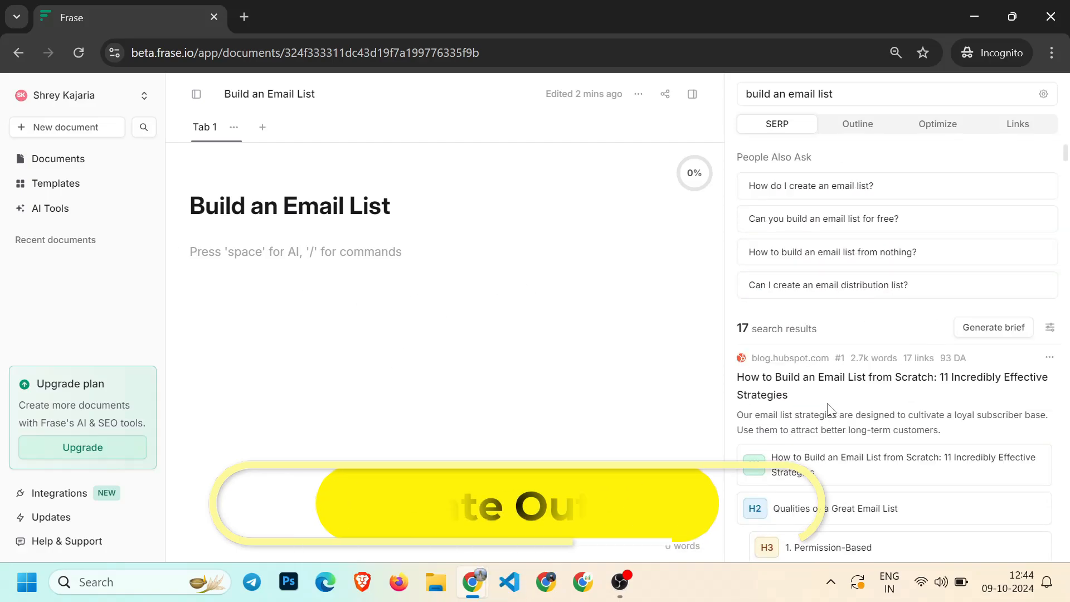
scroll(834, 419, down, 2)
scroll(837, 413, up, 2)
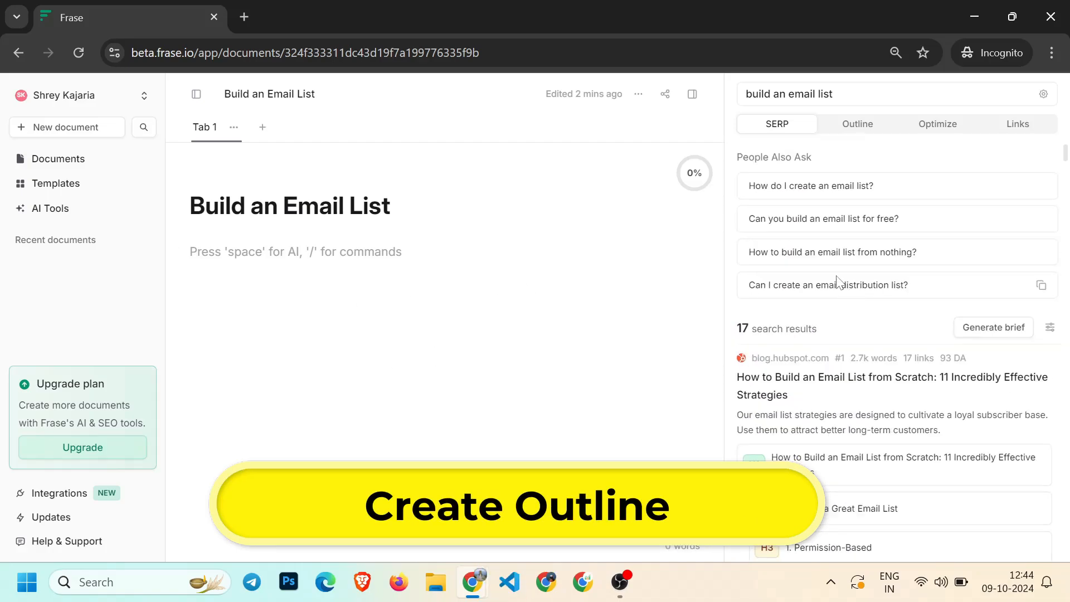
Open the Outline view and explore the competitors' headings side by side across the results
click(860, 128)
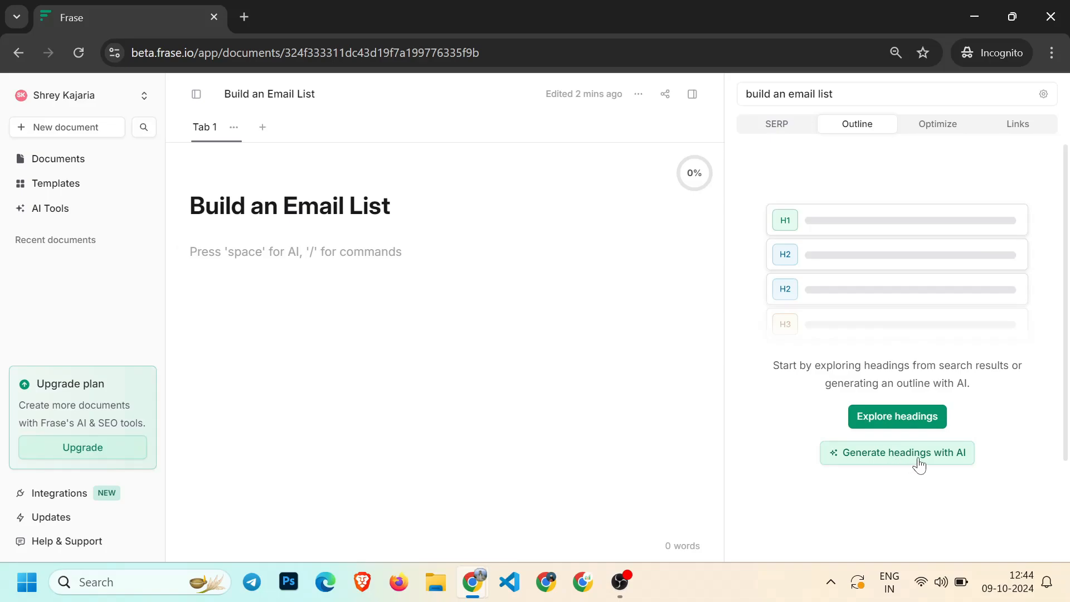
click(894, 418)
scroll(382, 185, right, 8)
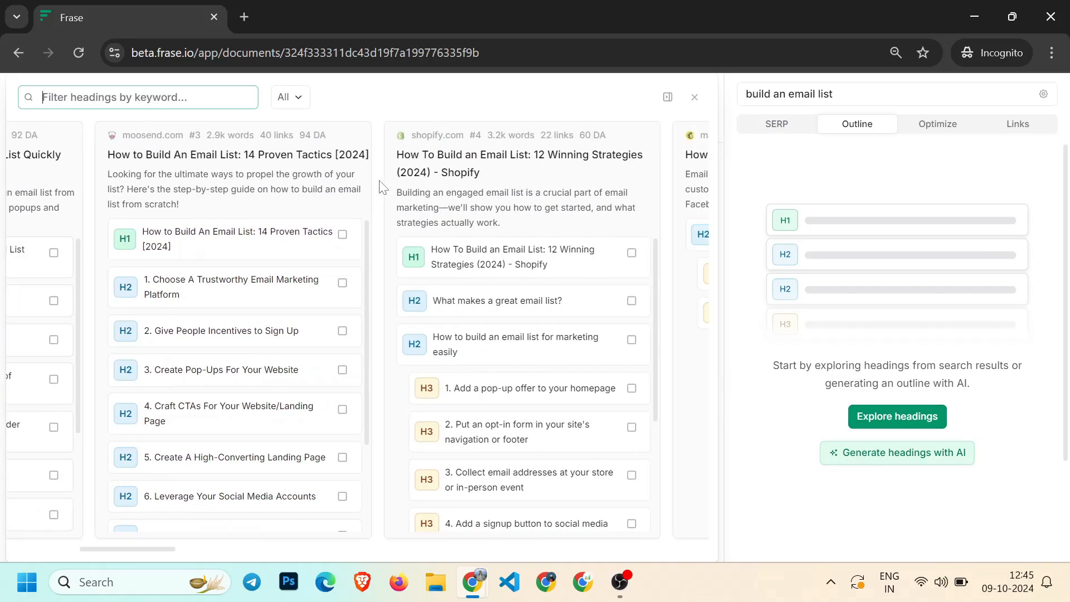
scroll(381, 186, right, 15)
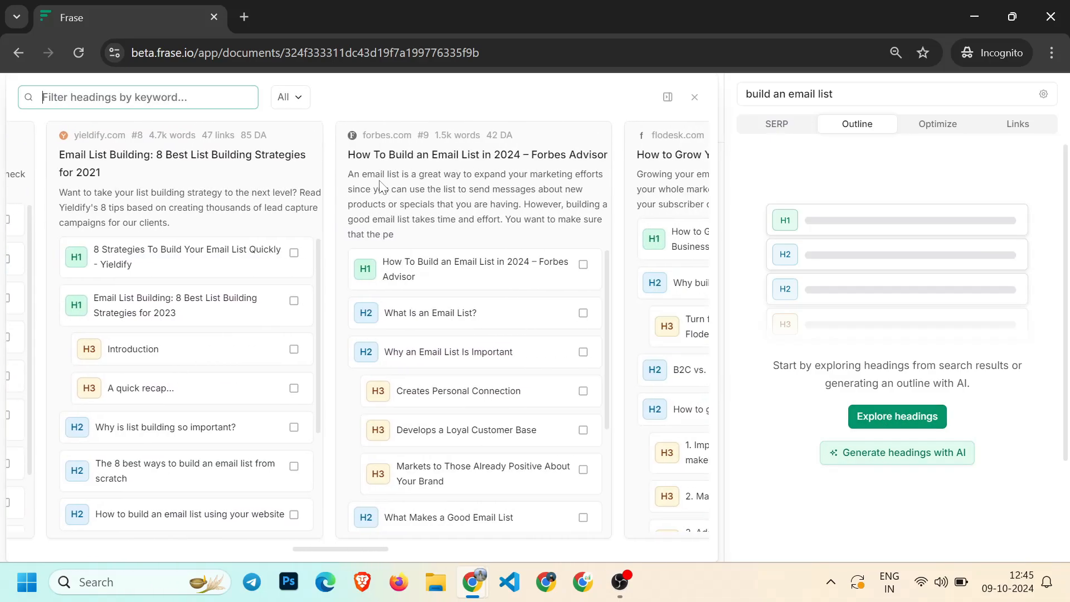
scroll(382, 186, right, 15)
scroll(324, 151, left, 15)
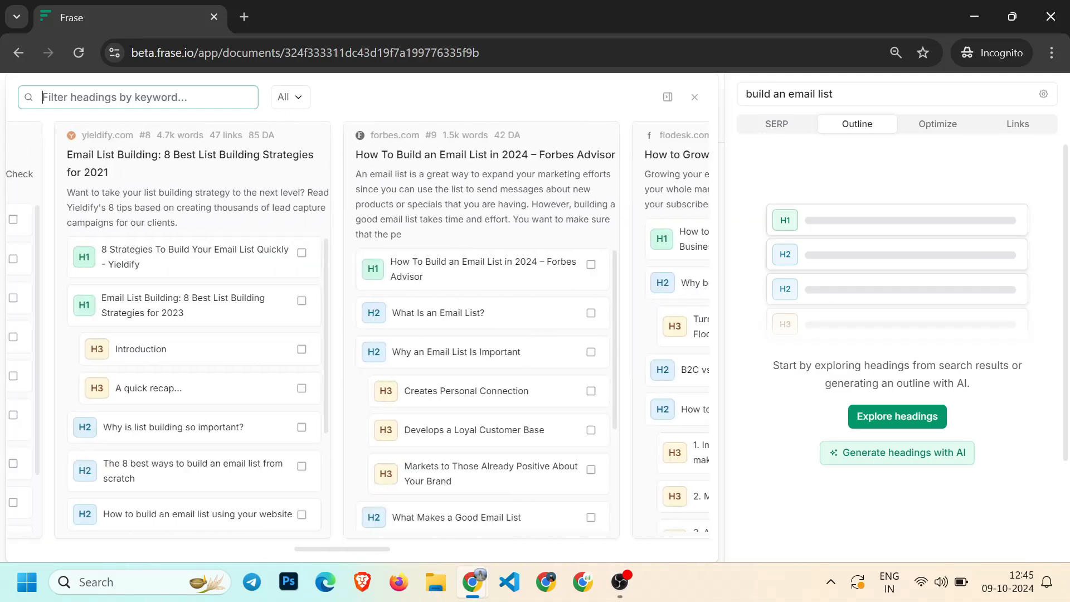
scroll(356, 329, left, 6)
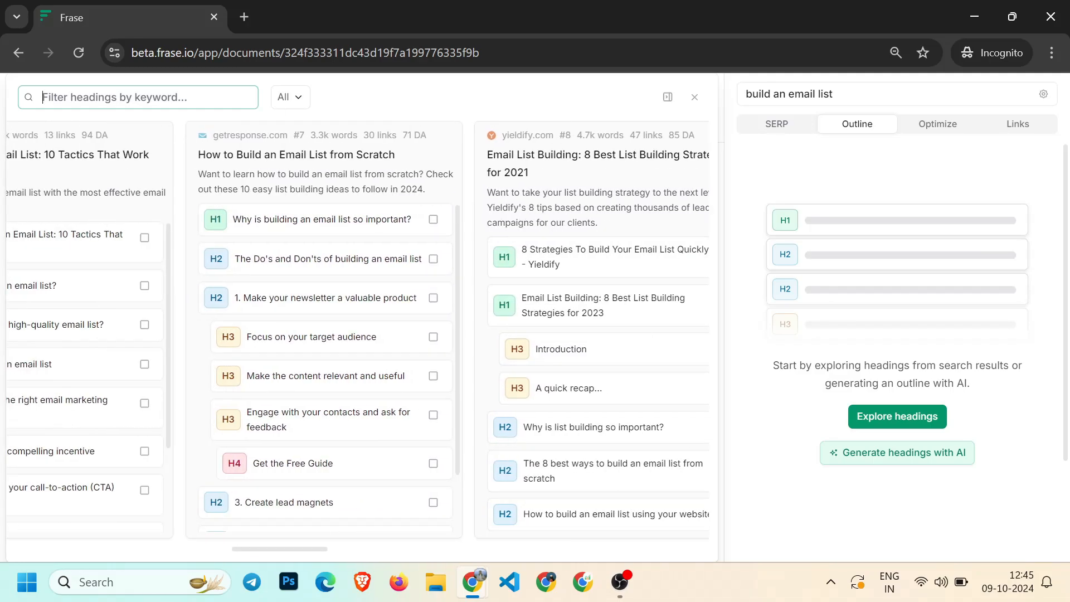
Filter the competitor headings to show only H2 headings
click(290, 97)
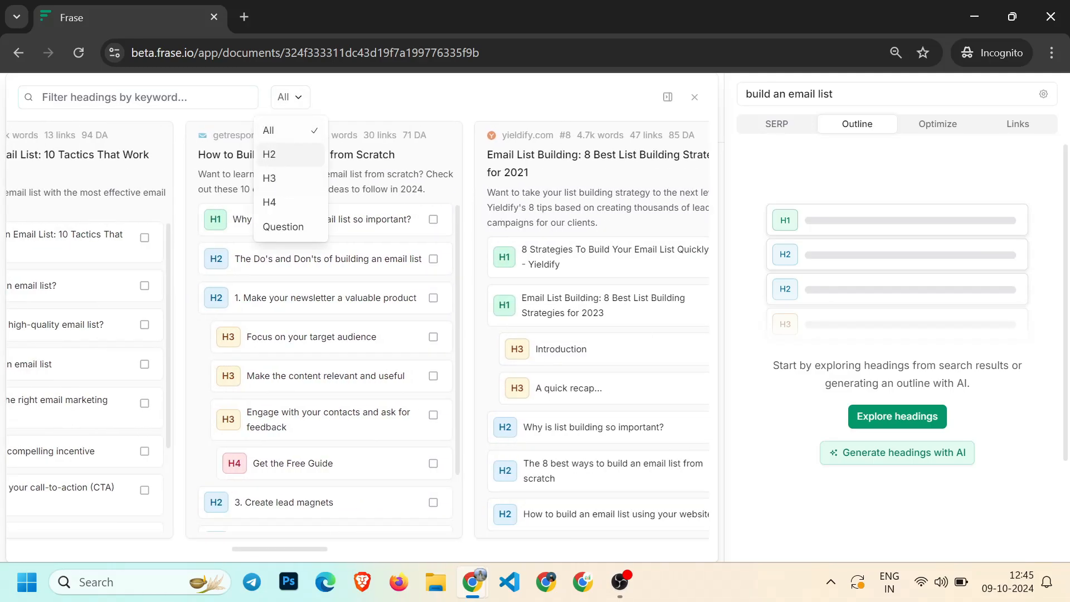
click(269, 154)
scroll(356, 306, right, 2)
Filter the competitor headings to questions and browse them across the results
click(290, 99)
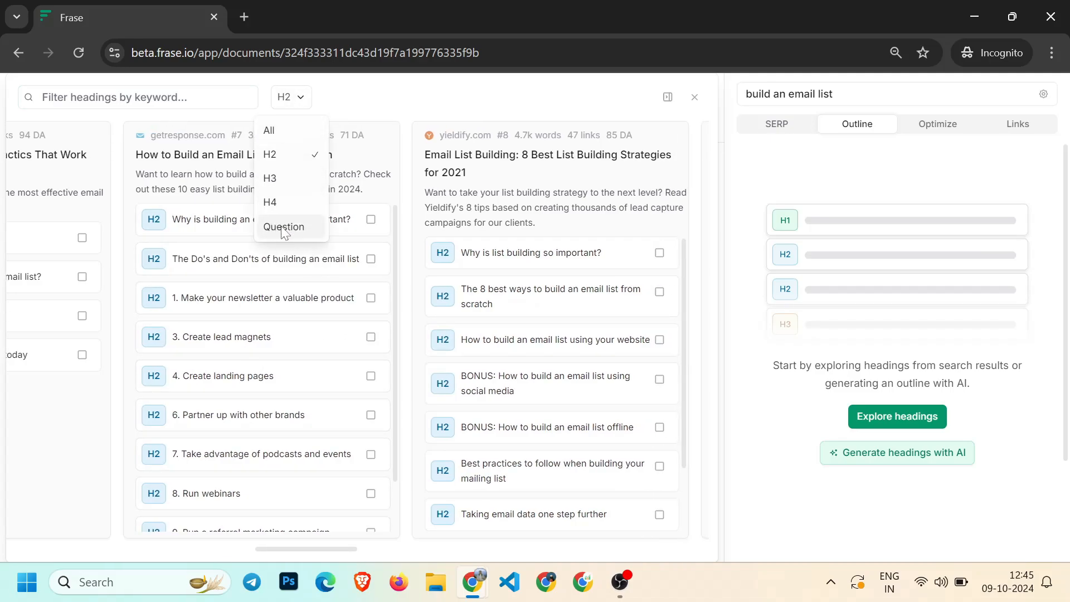
click(284, 227)
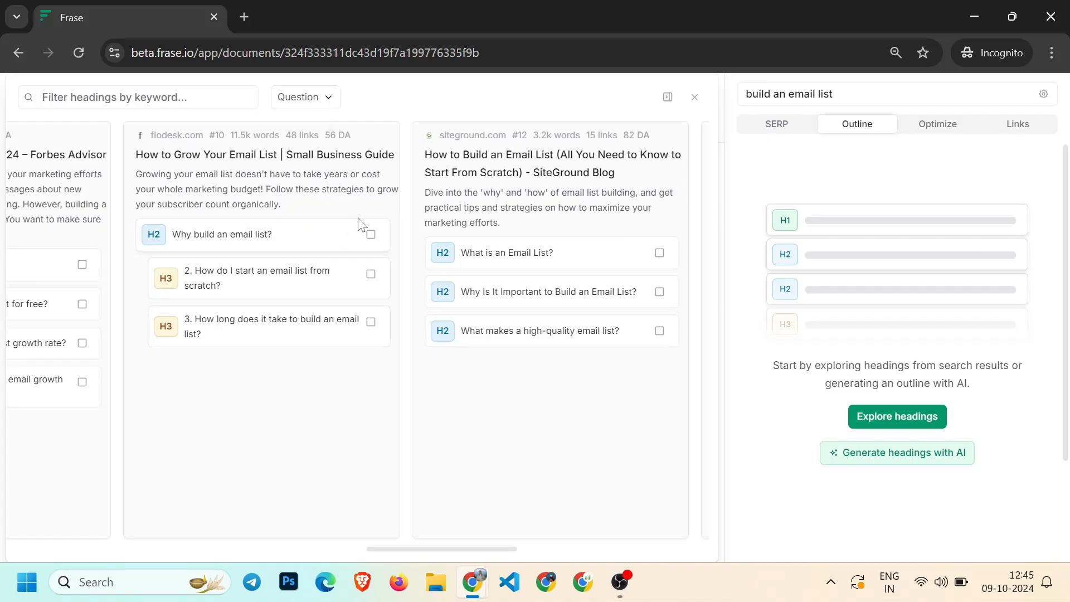
scroll(363, 229, left, 2)
scroll(368, 229, left, 5)
scroll(371, 229, right, 5)
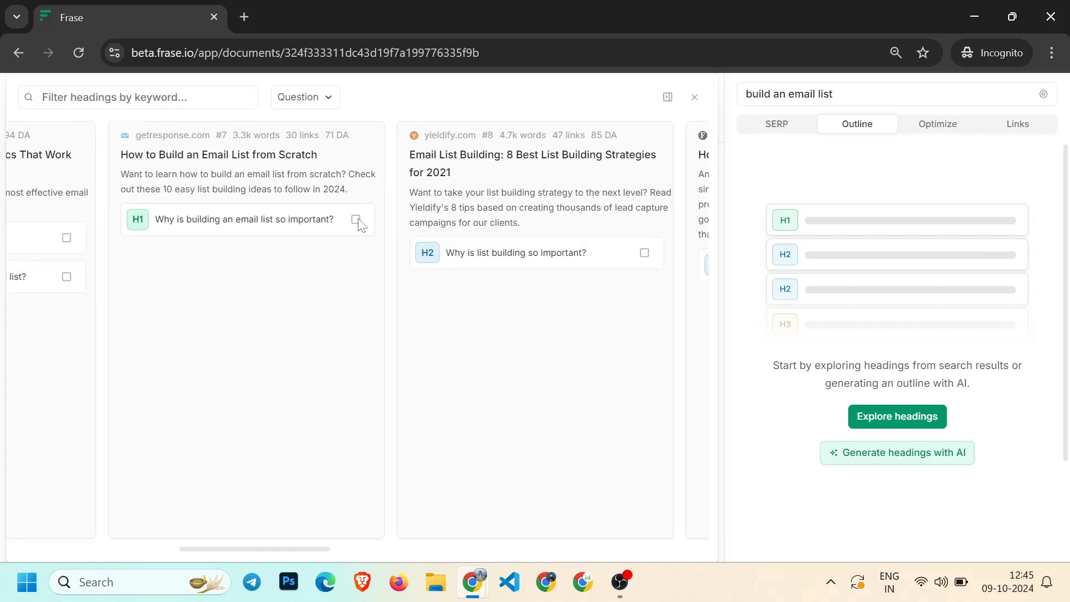
scroll(445, 309, right, 2)
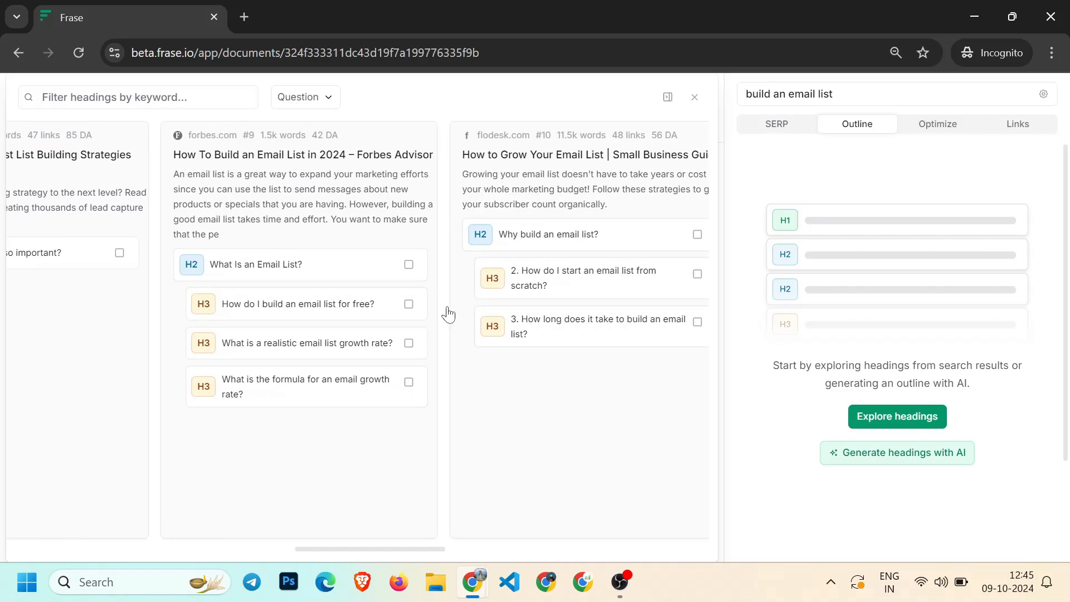
Add omnisend's "What is an email list?" heading to the outline
scroll(390, 298, left, 6)
click(265, 253)
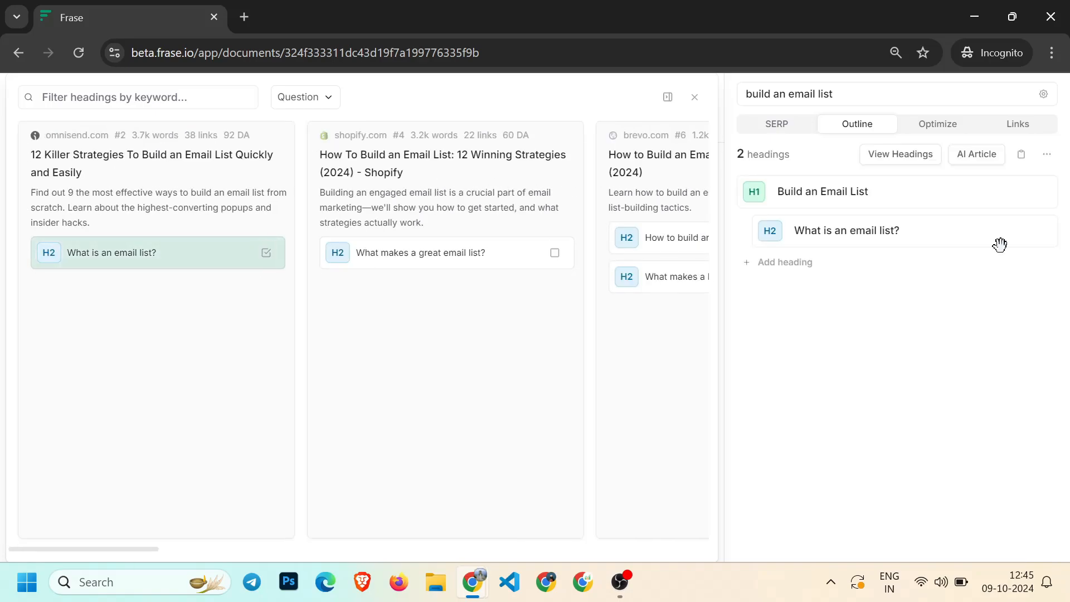
Add a custom H2 heading "Best email list building software" and move it above "What is an email list?"
click(783, 261)
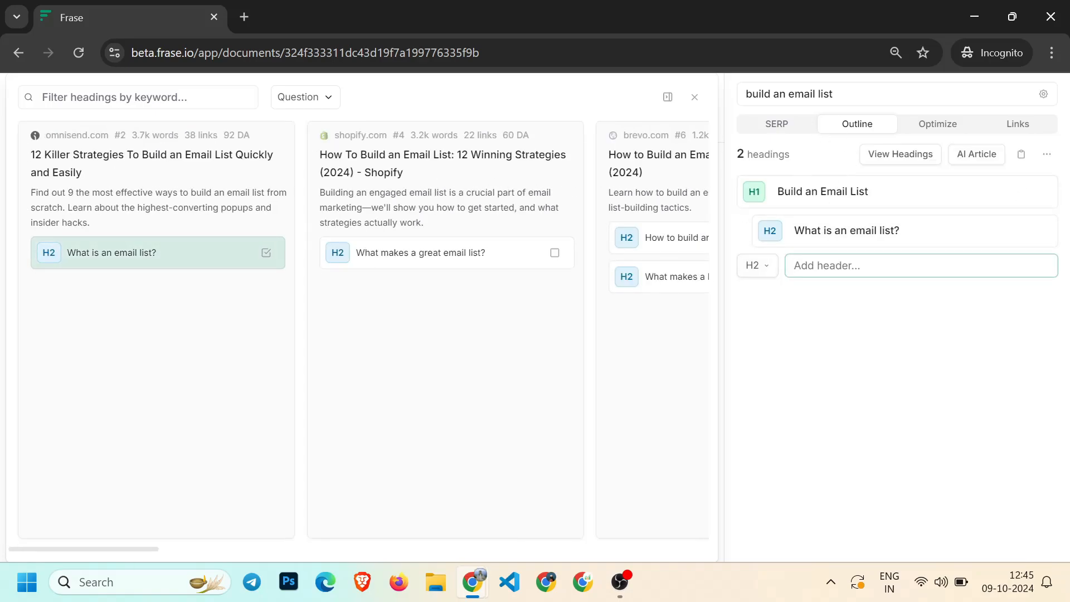
text(Best )
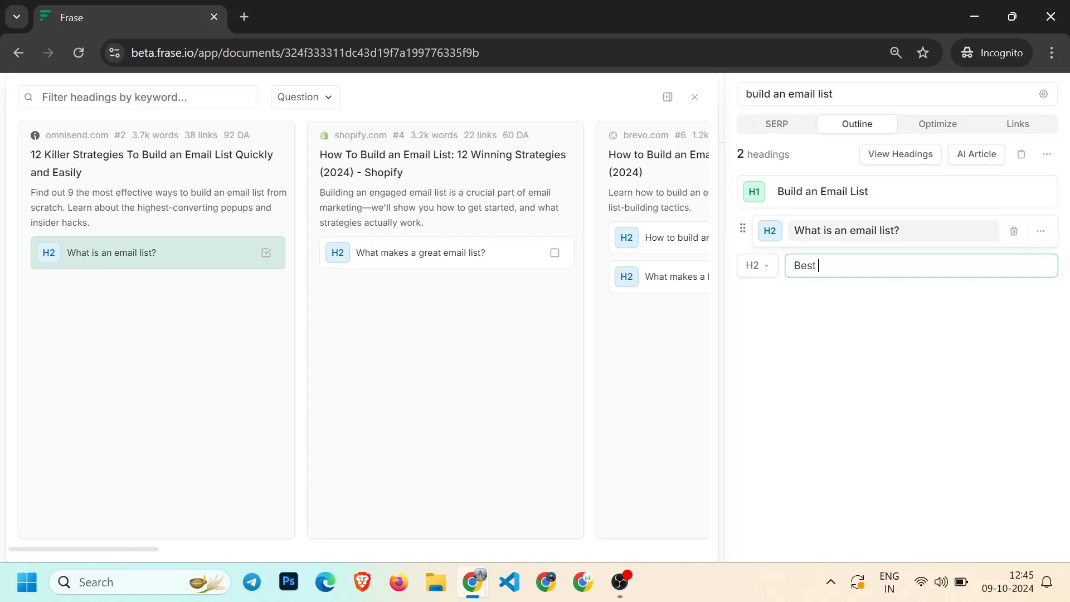
text(Email List soft)
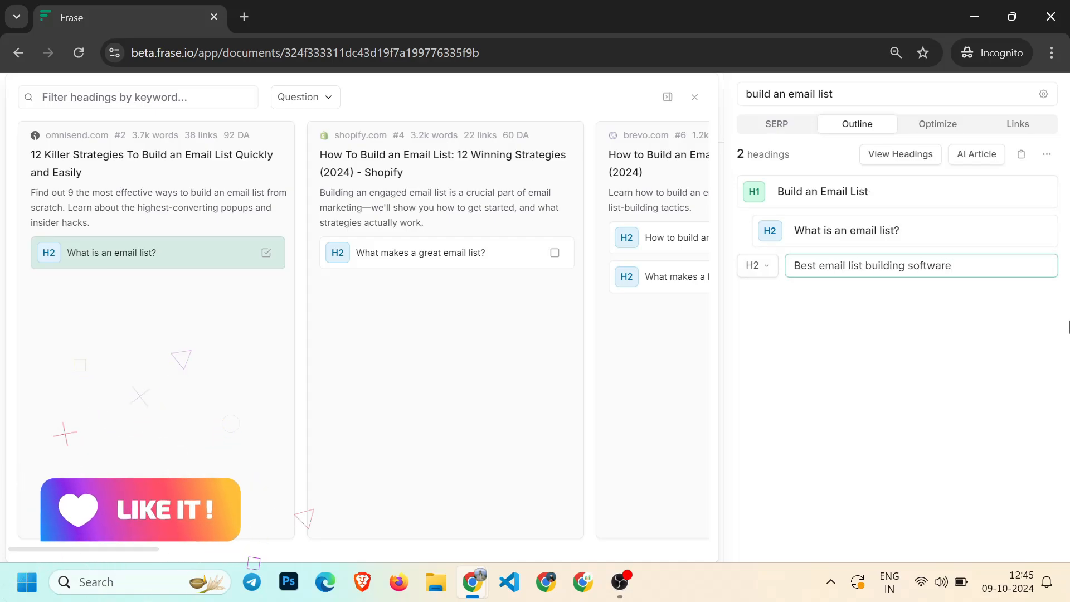
key(Return)
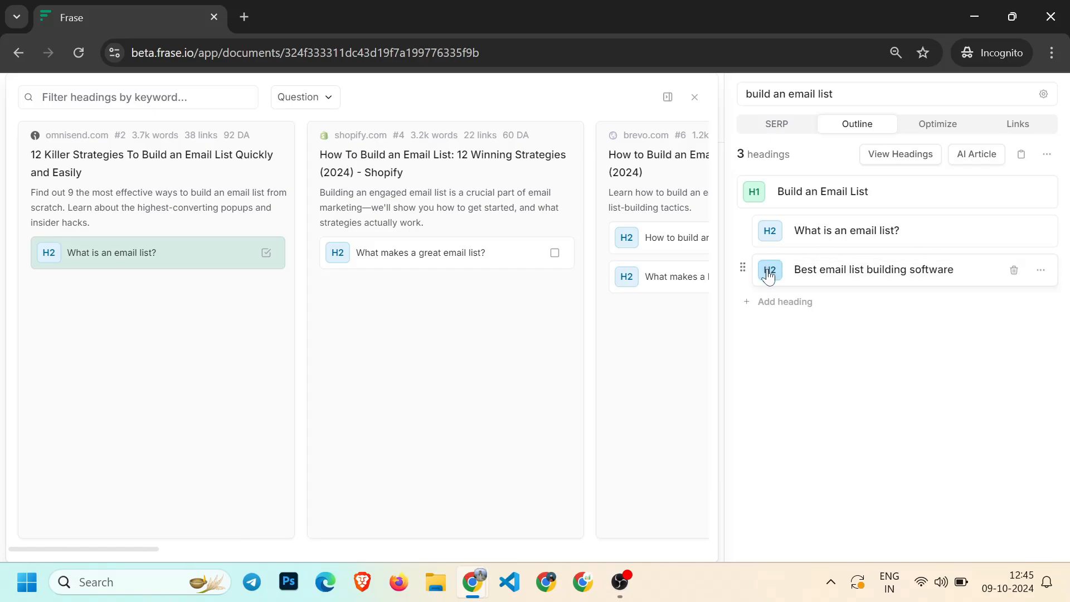
drag(747, 260, 764, 245)
click(776, 302)
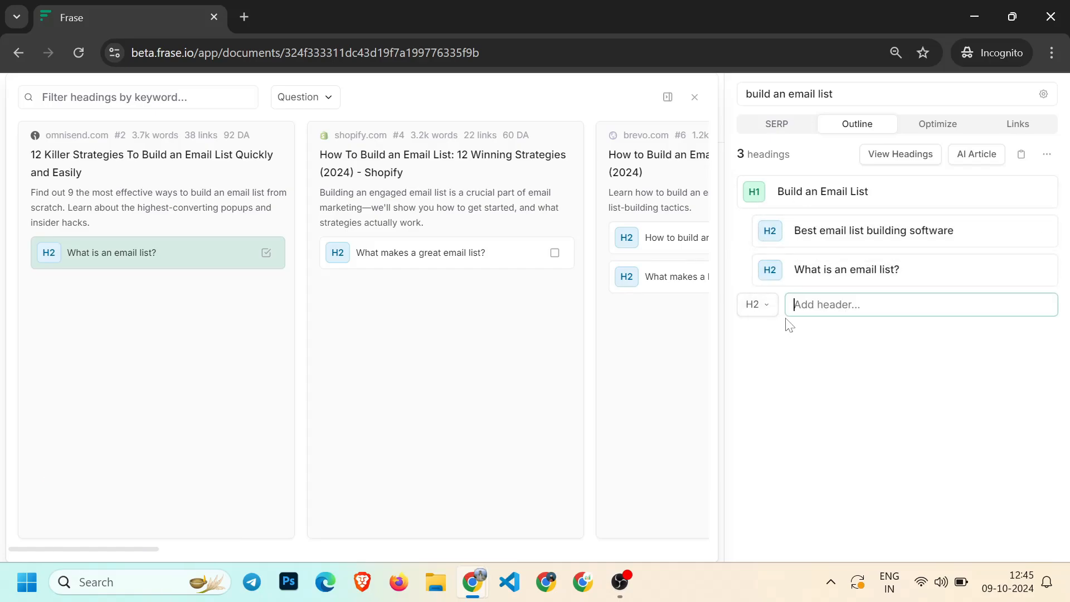
click(756, 304)
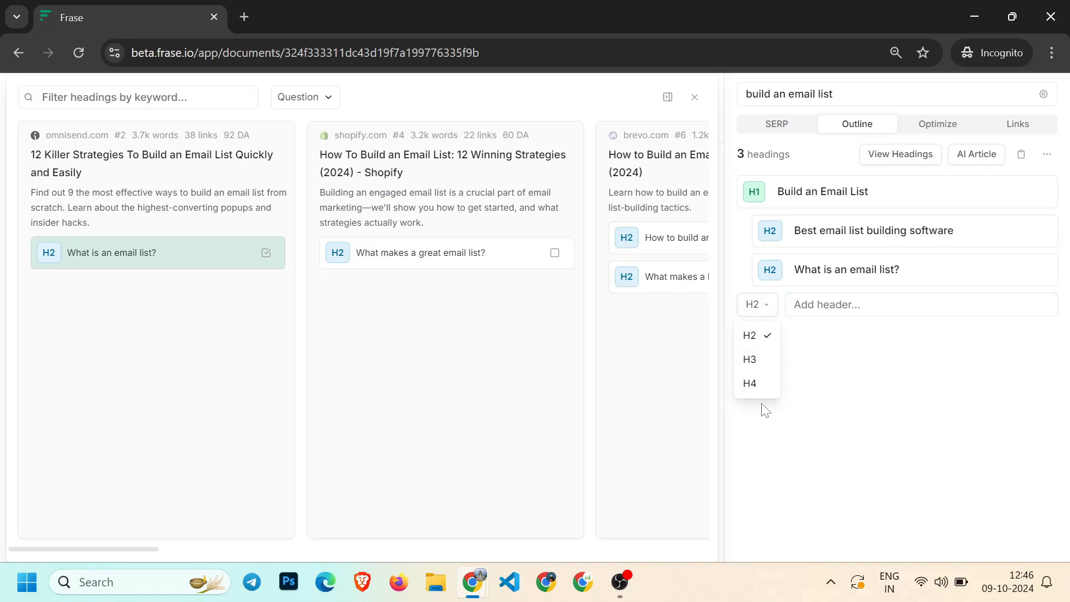
click(1037, 326)
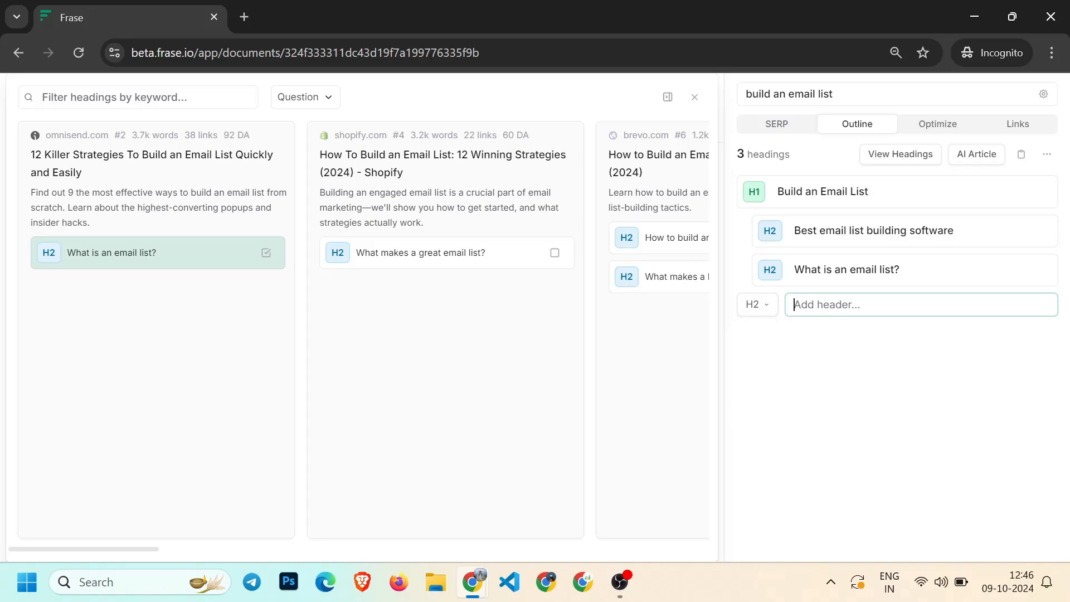
Show all heading types and add moosend's H1 plus its first two numbered H2 tactics to the outline
scroll(598, 310, right, 5)
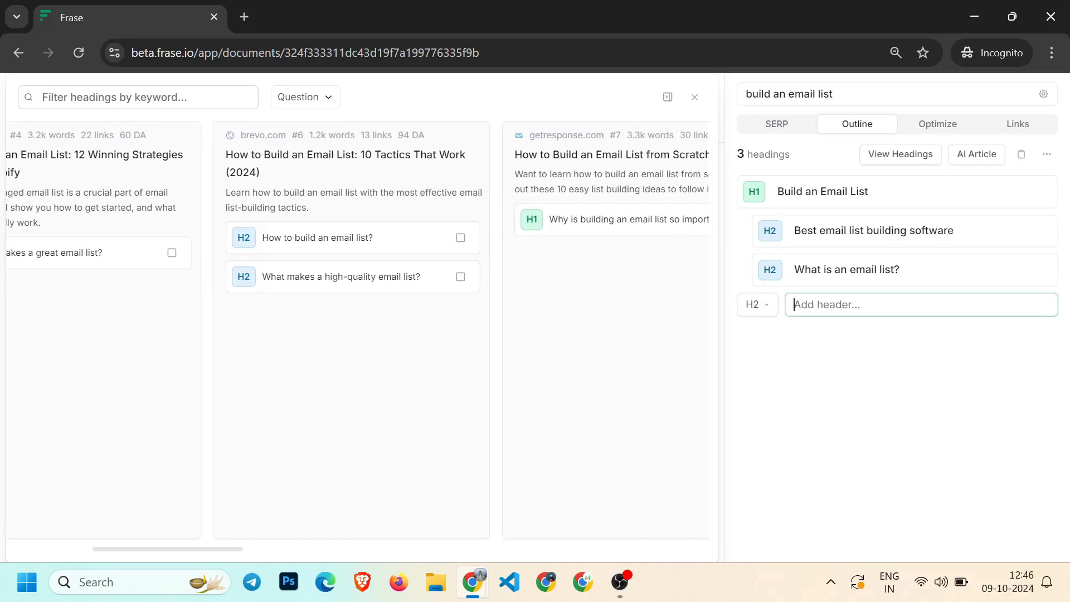
click(306, 97)
click(312, 130)
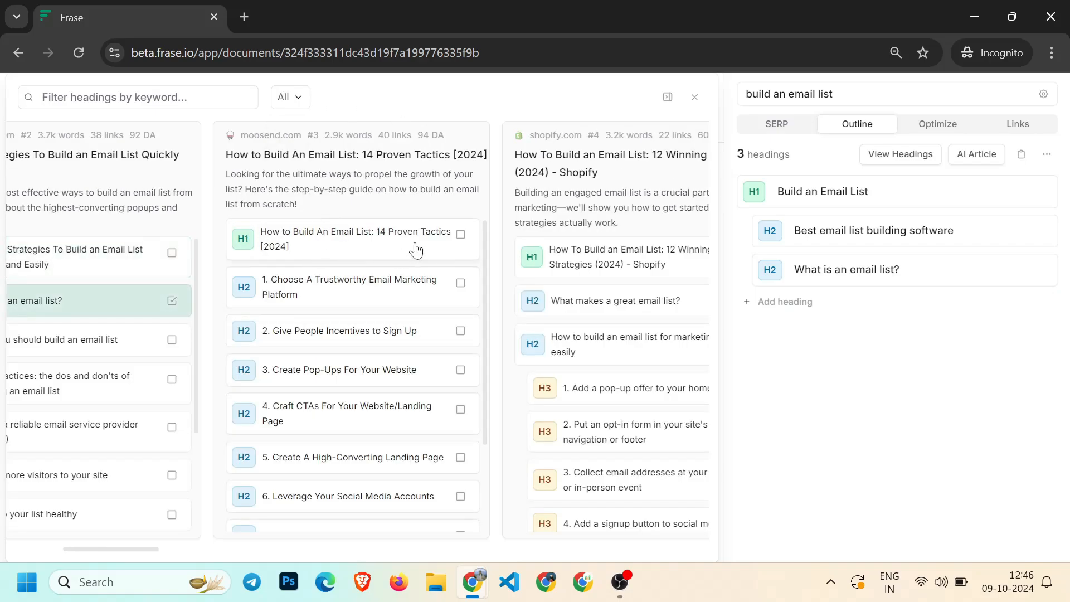
click(461, 234)
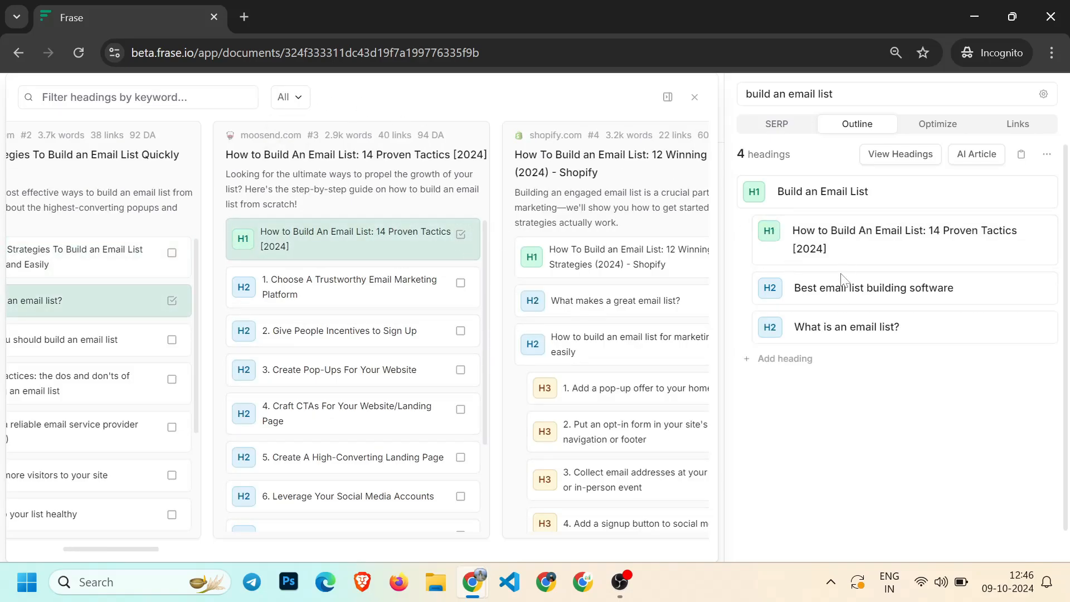
scroll(424, 318, down, 2)
scroll(446, 295, up, 2)
click(460, 282)
click(460, 331)
Add Shopify's "What makes a great email list?" and Mailchimp's "Tips for Building Your Email List" with its two H3s
scroll(553, 334, right, 3)
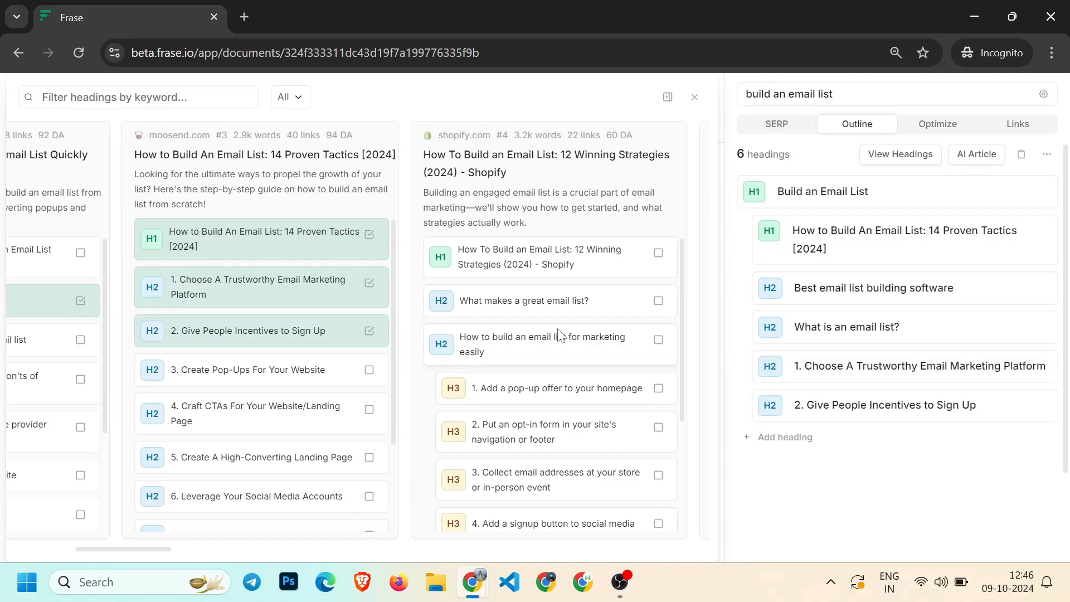
click(646, 300)
scroll(613, 334, right, 3)
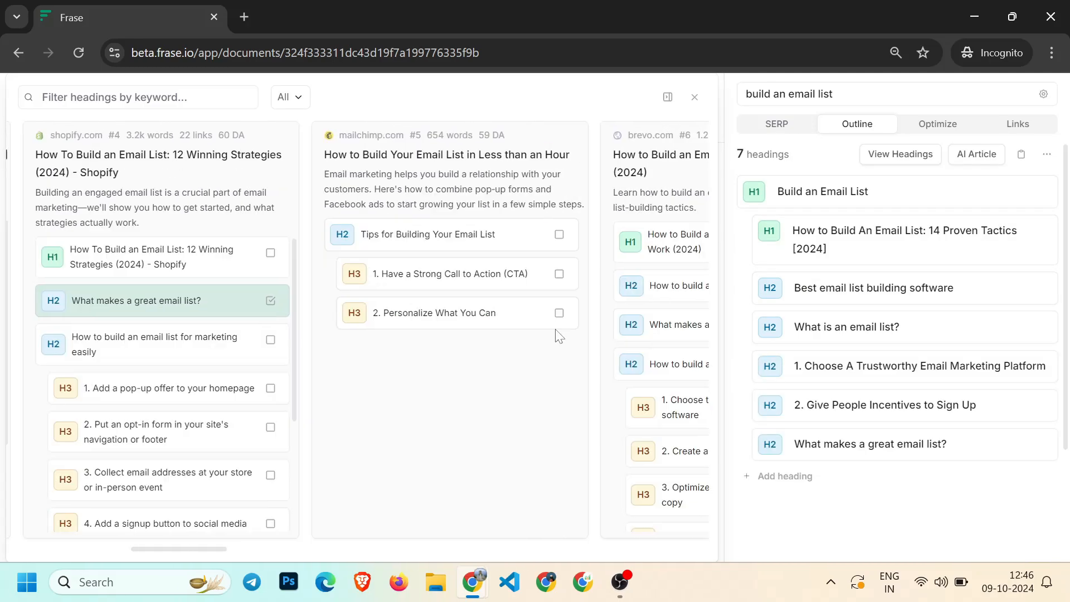
click(552, 234)
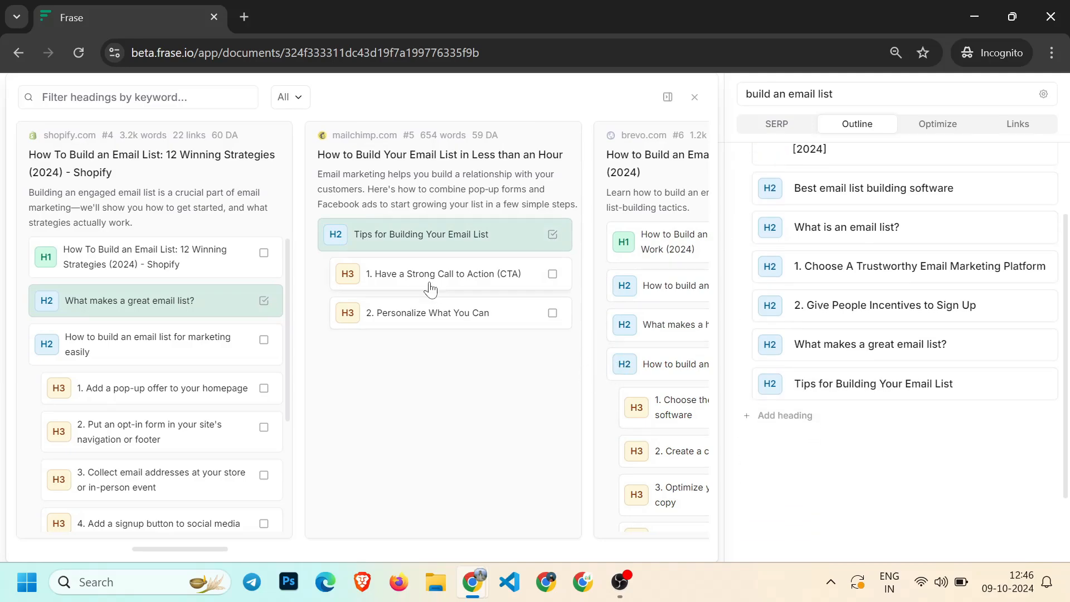
click(552, 274)
click(553, 313)
Add Shopify's "How to build an email list for marketing easily" H2 and its first three H3 tactics to the outline
scroll(406, 352, left, 5)
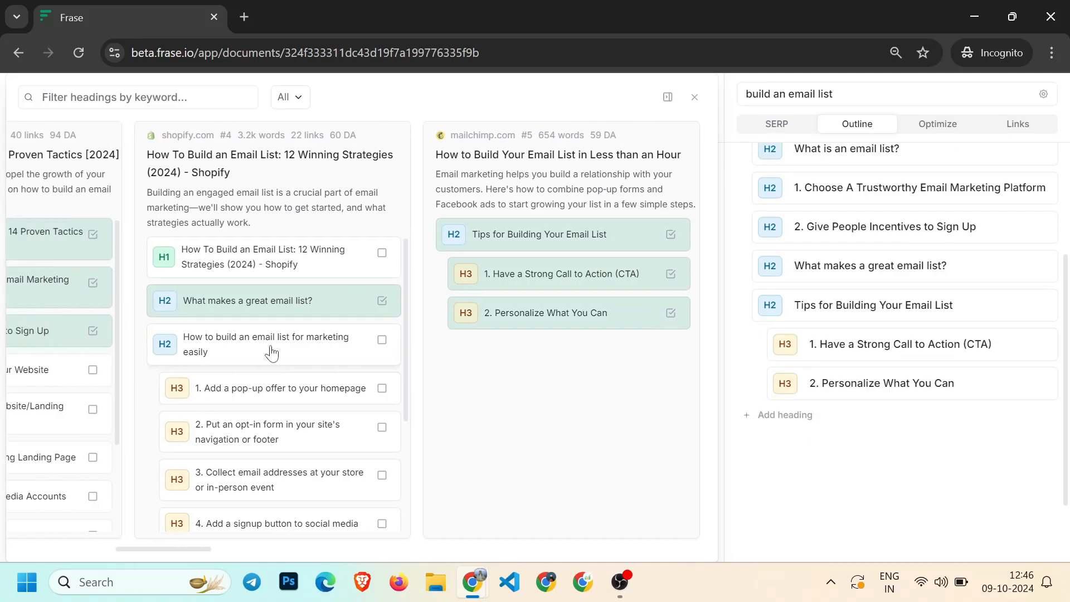
scroll(519, 368, right, 2)
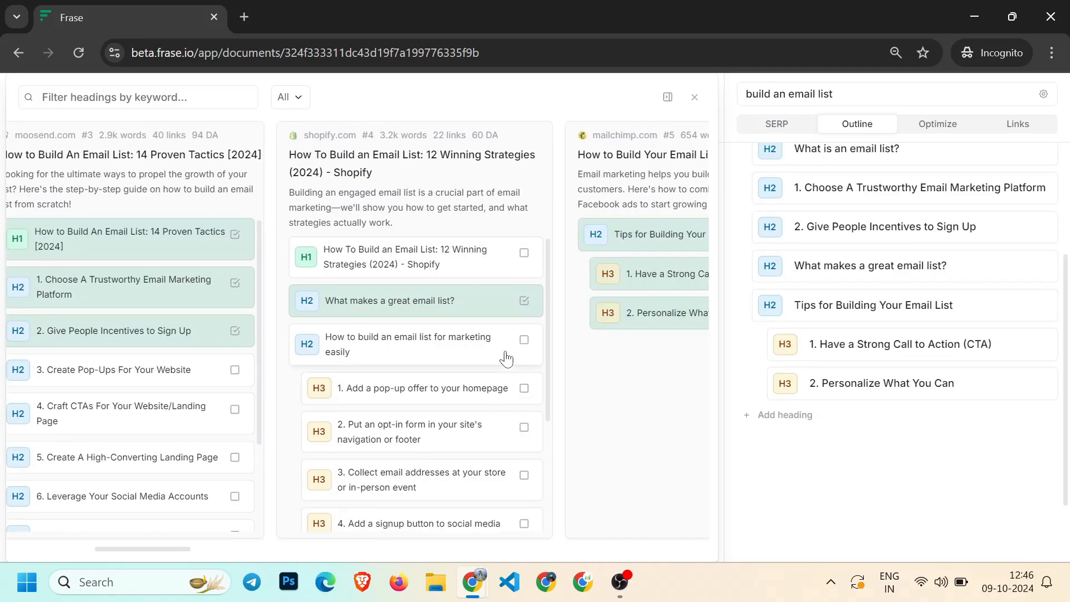
click(523, 342)
click(524, 388)
click(524, 426)
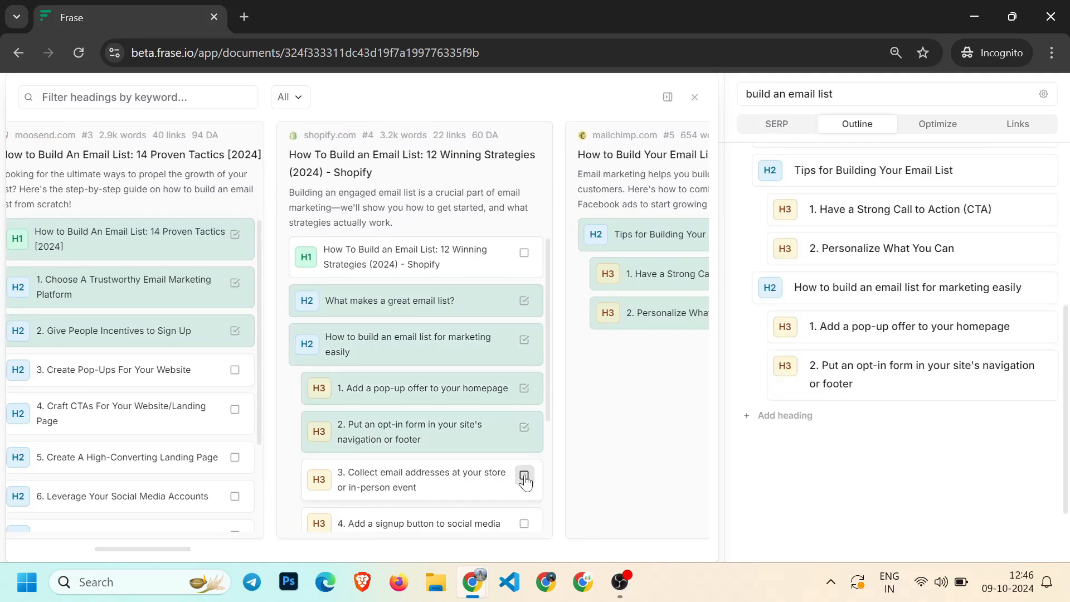
click(524, 475)
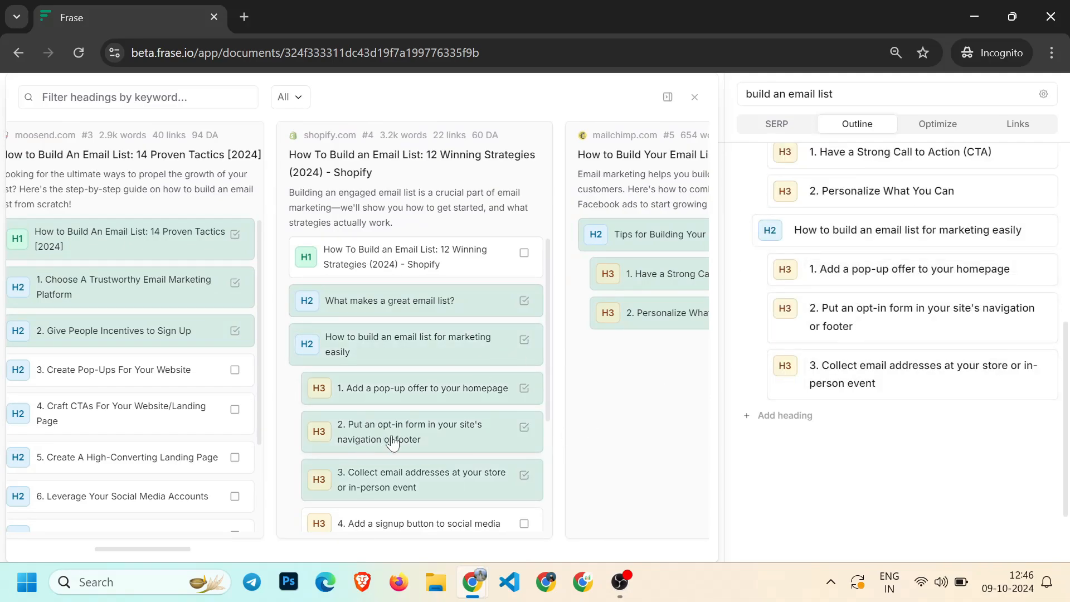
Close the competitor headings explorer and review the assembled outline
scroll(903, 312, up, 5)
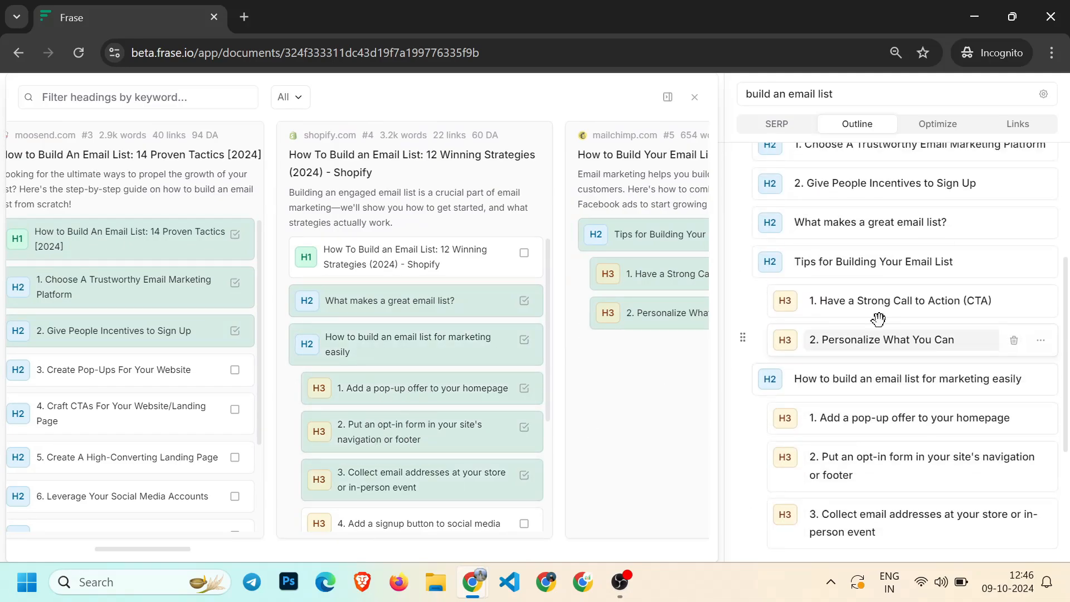
scroll(836, 205, up, 2)
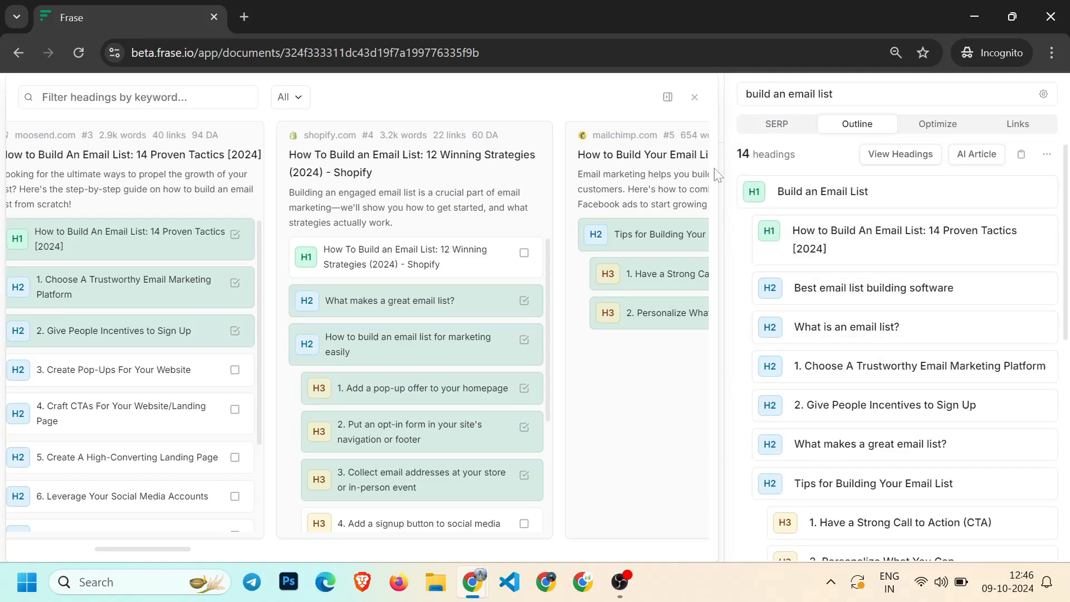
click(694, 97)
scroll(891, 334, down, 5)
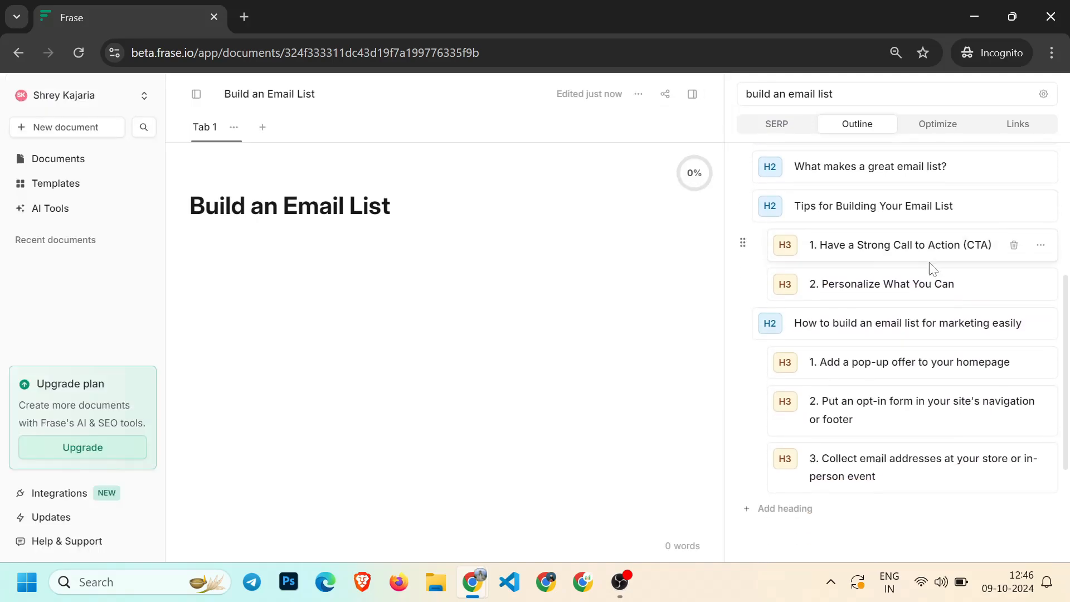
scroll(892, 390, up, 5)
scroll(891, 390, up, 1)
scroll(902, 391, down, 10)
scroll(892, 312, up, 5)
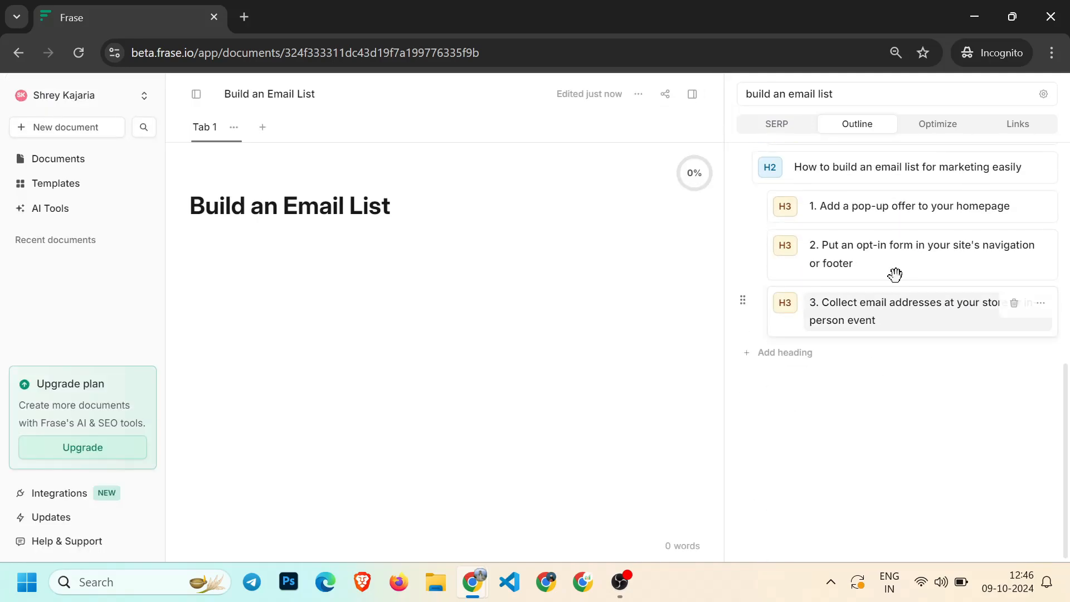
scroll(819, 354, down, 3)
scroll(747, 285, up, 5)
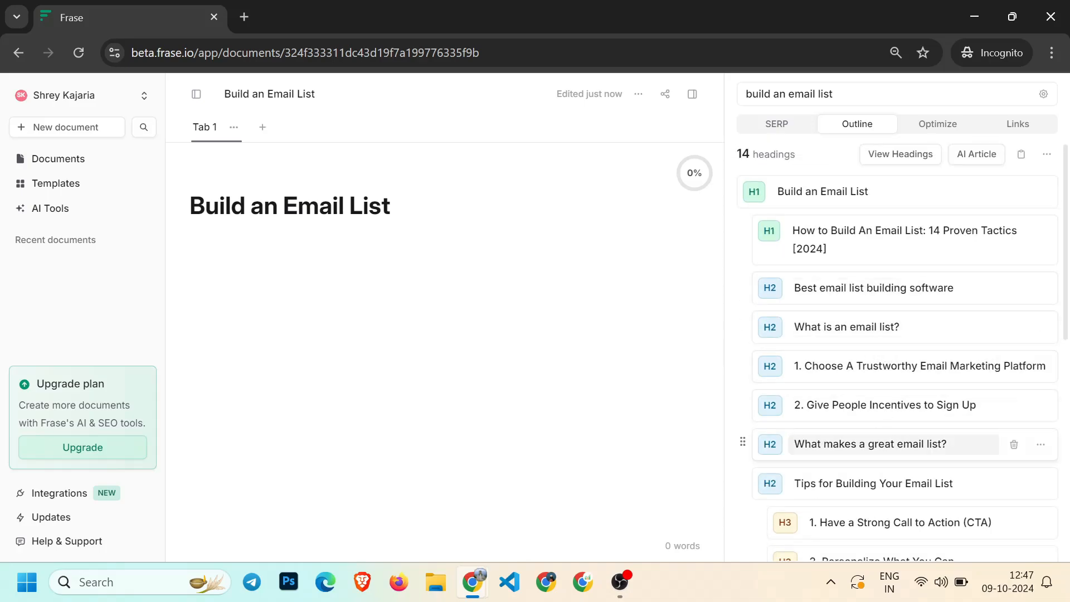
scroll(747, 445, down, 1)
Delete the "What is an email list?" heading and the two numbered moosend H2 headings from the outline
click(1014, 369)
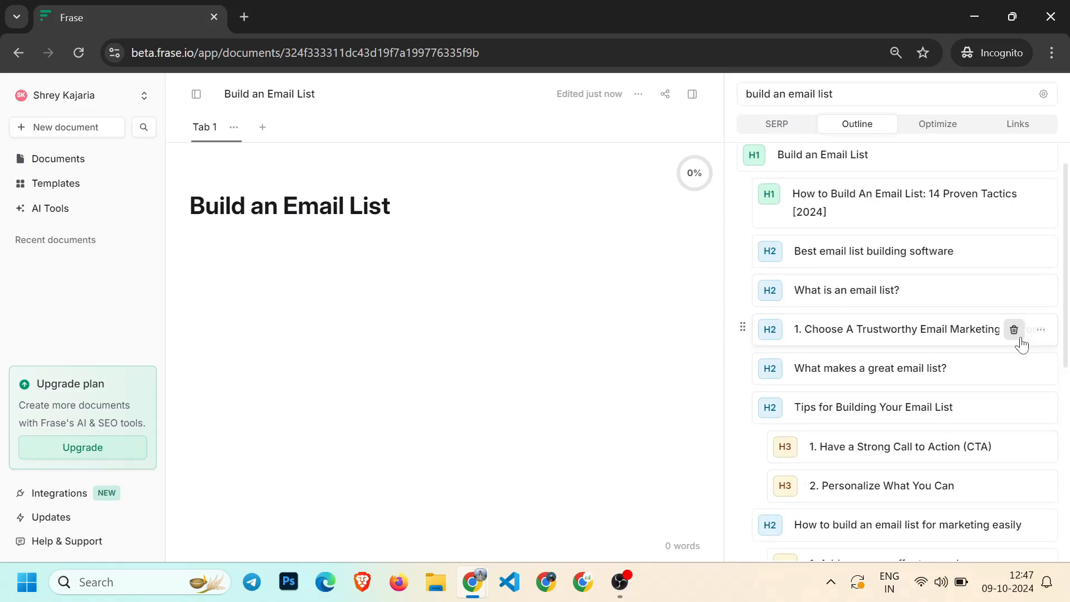
click(1013, 330)
click(1014, 290)
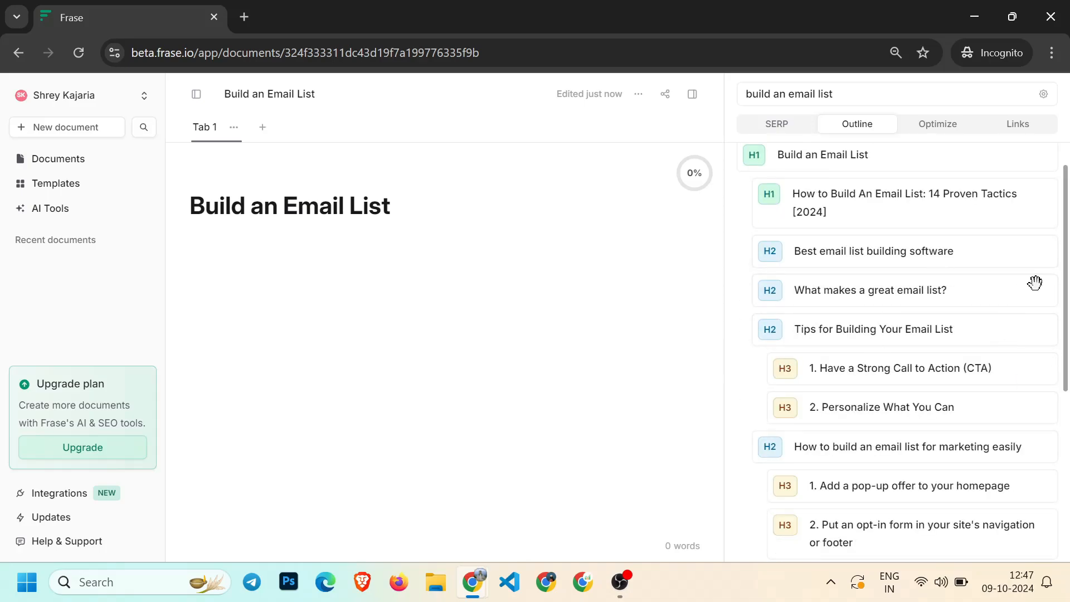
Copy the outline heading "How to Build An Email List: 14 Proven Tactics [2024]" into the document title
click(933, 129)
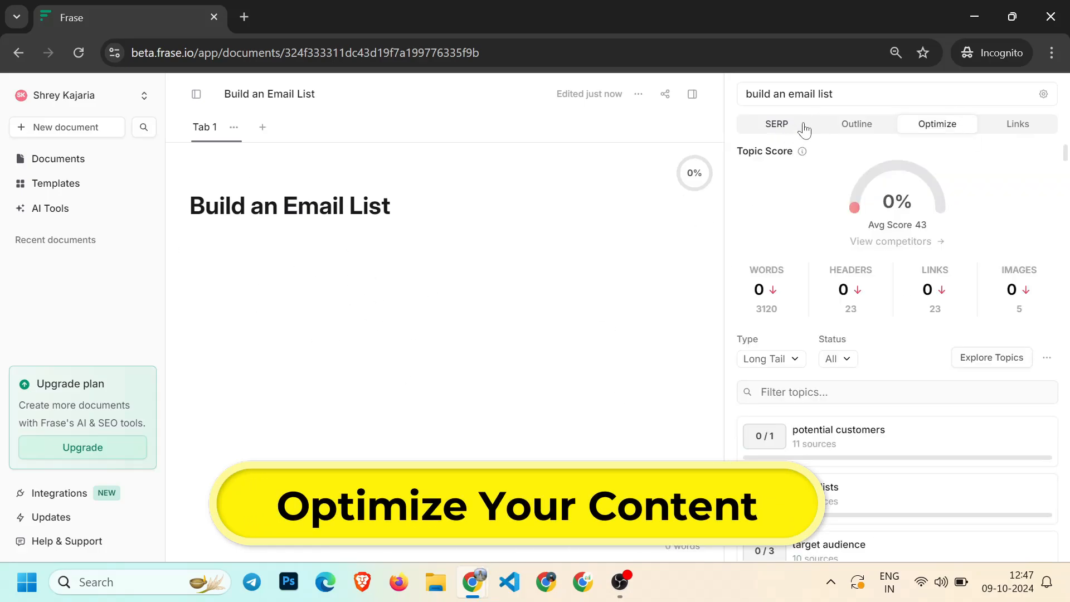
click(855, 125)
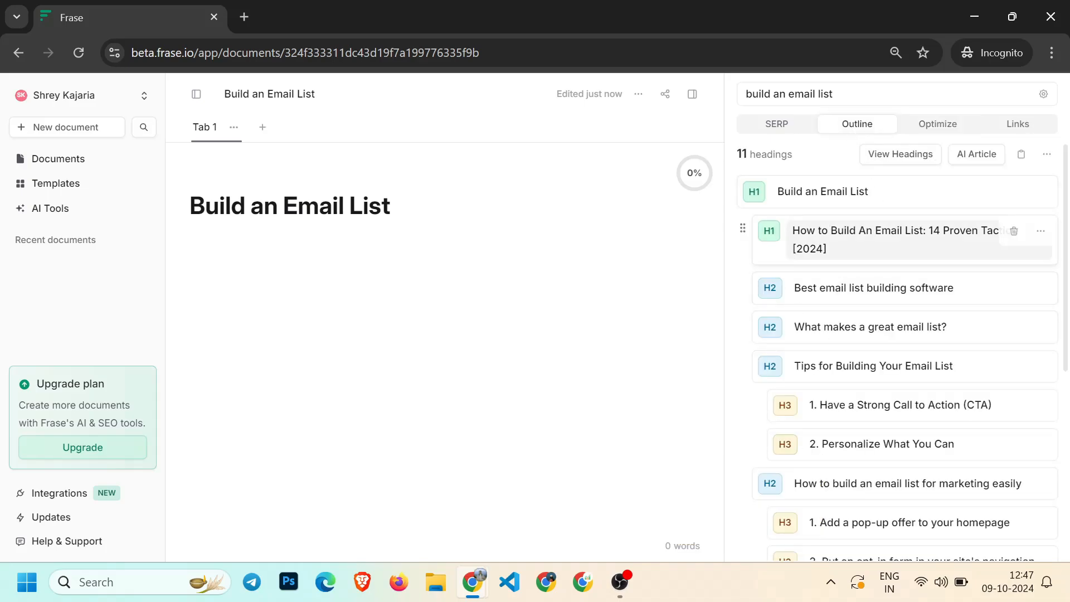
click(841, 246)
key(ctrl+a)
key(ctrl+c)
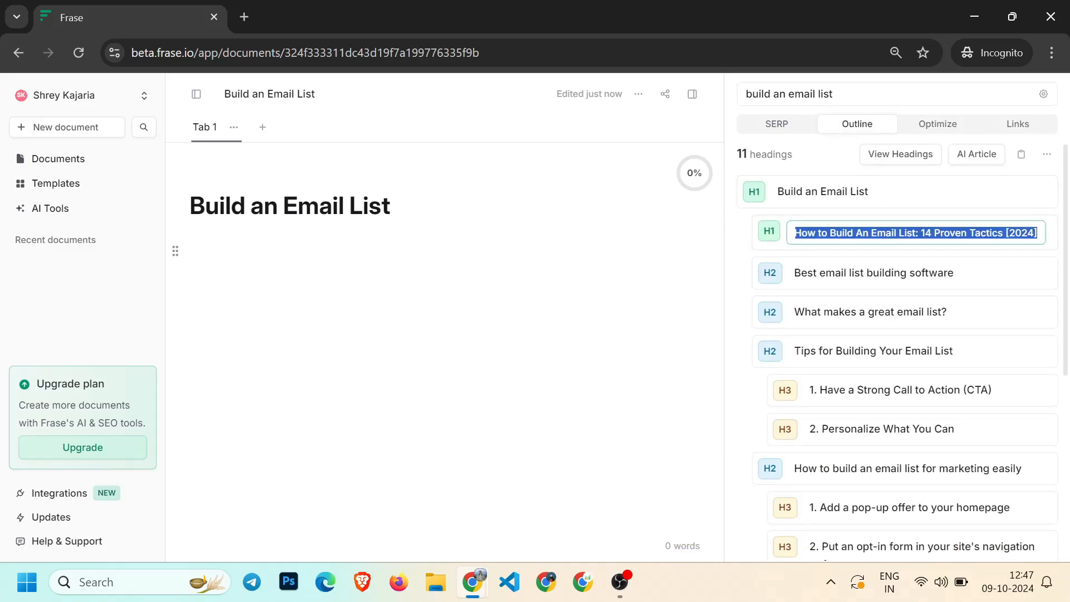
click(176, 251)
key(ctrl+a)
key(ctrl+v)
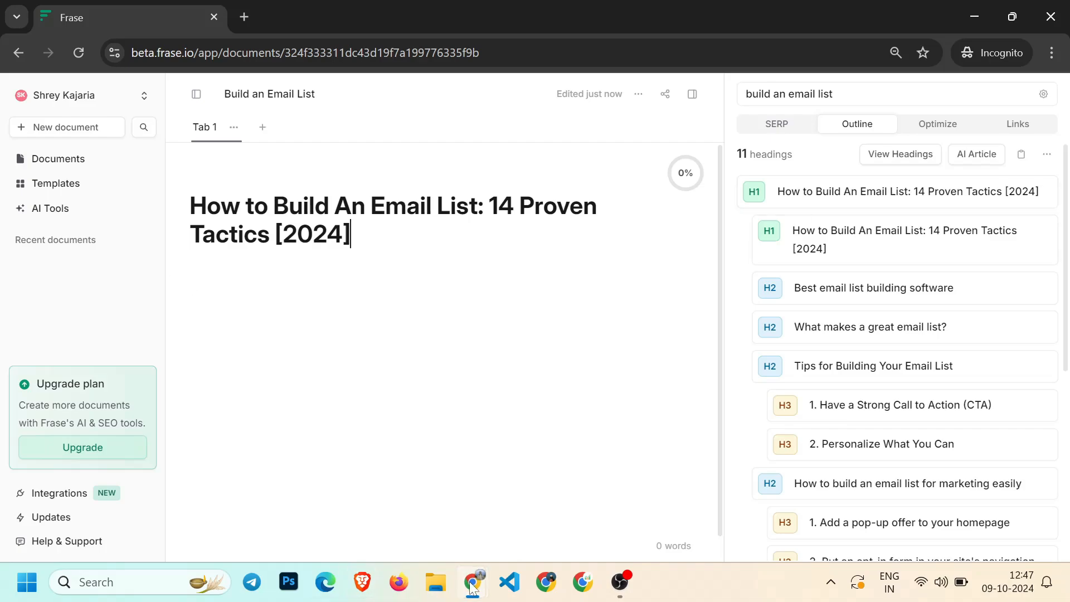
Copy the WordPress post title "15+ Proven Ways to Build an Email List for Free!" and paste it as the Frase document title
mouse_move(472, 582)
click(357, 469)
key(ctrl+a)
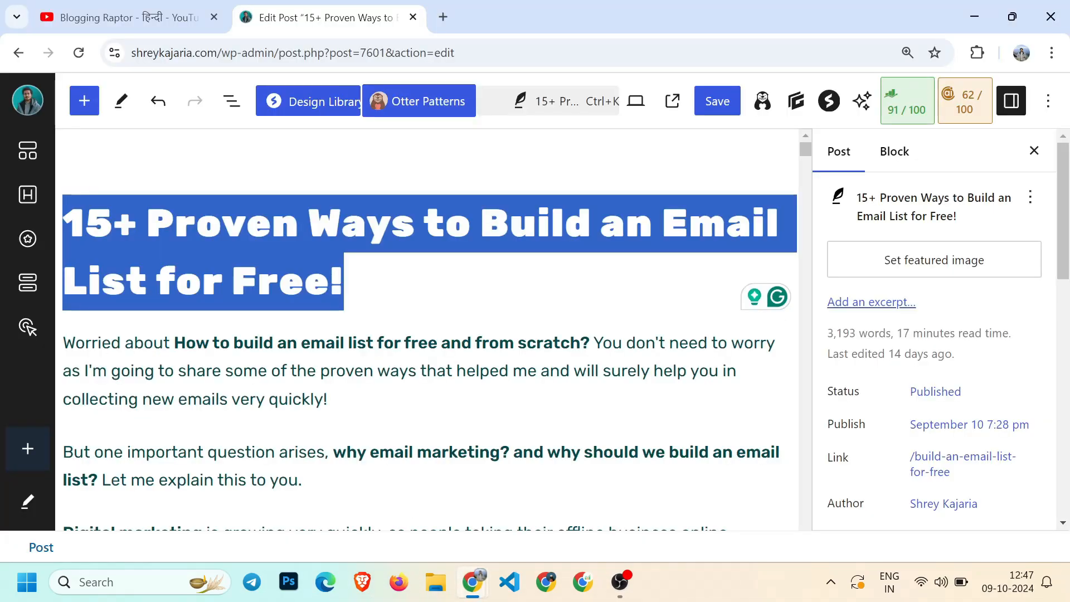
key(alt+Tab)
key(ctrl+a)
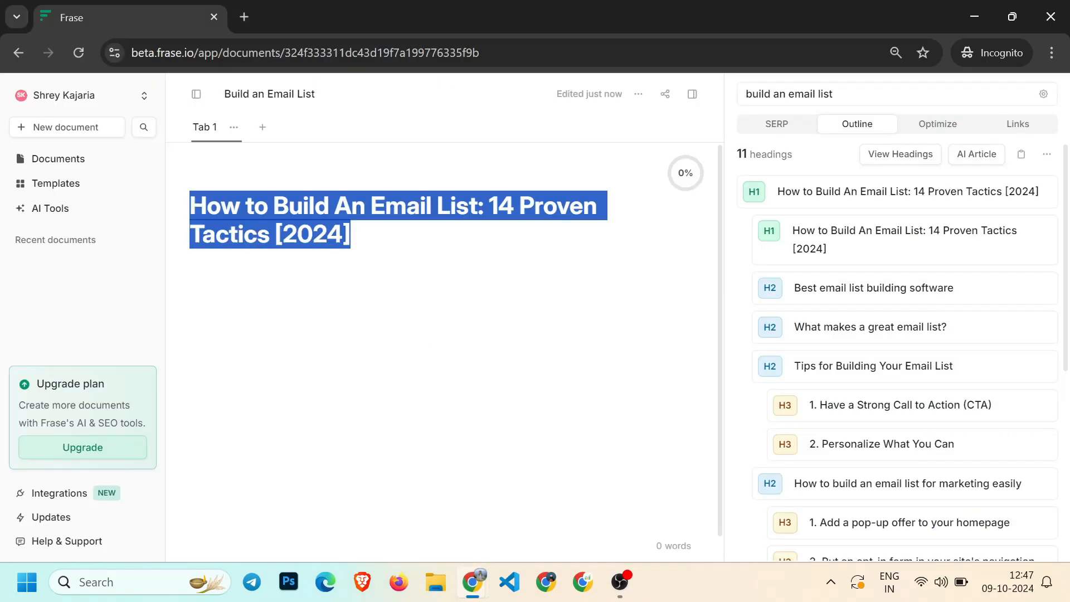
key(ctrl+v)
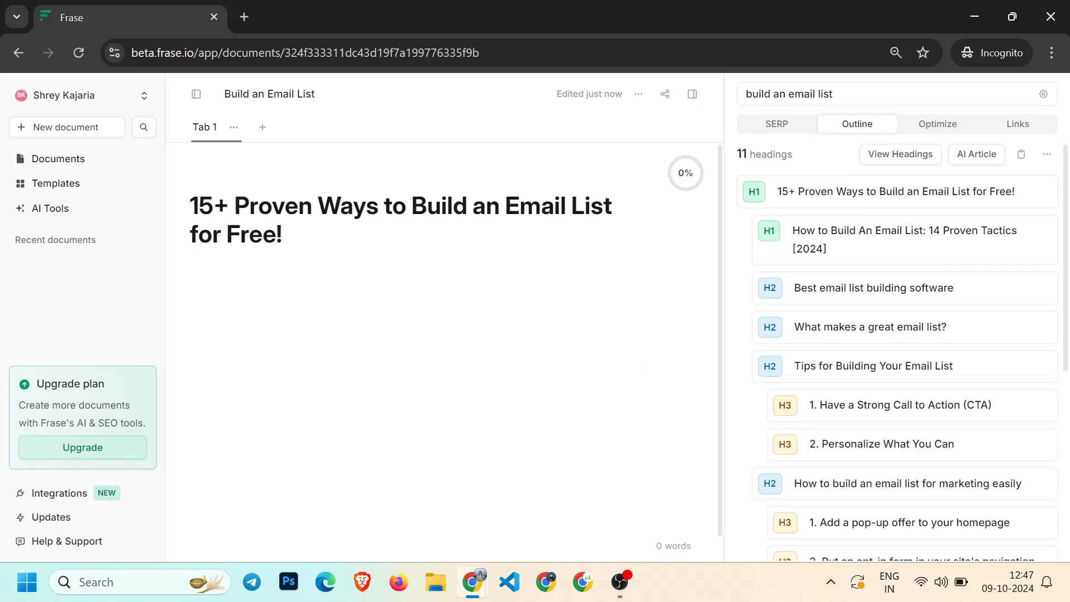
key(Return)
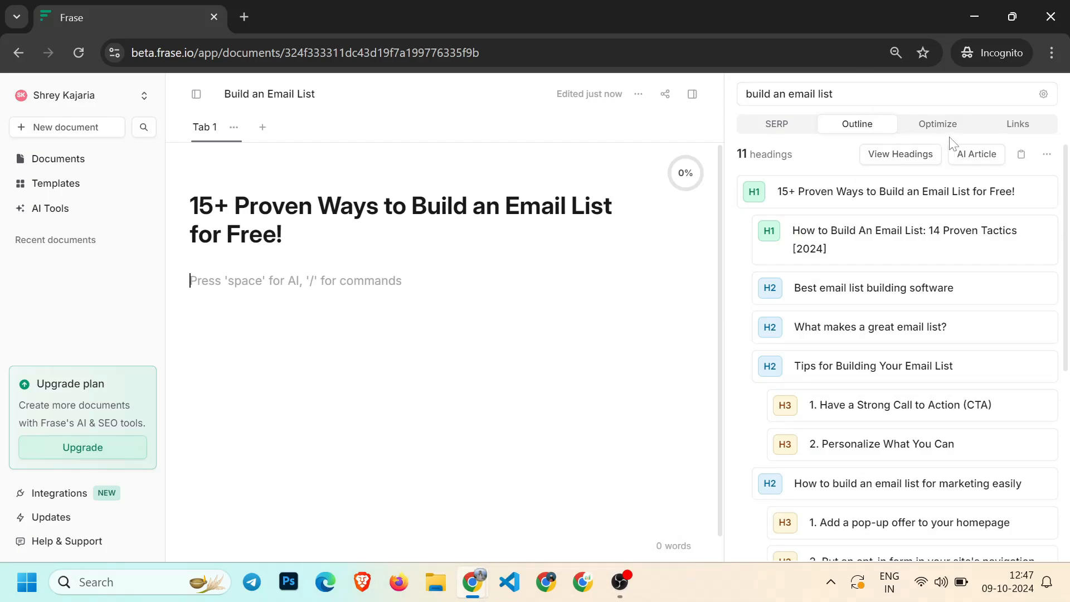
Copy the entire WordPress post content and paste it into the Frase document
click(939, 126)
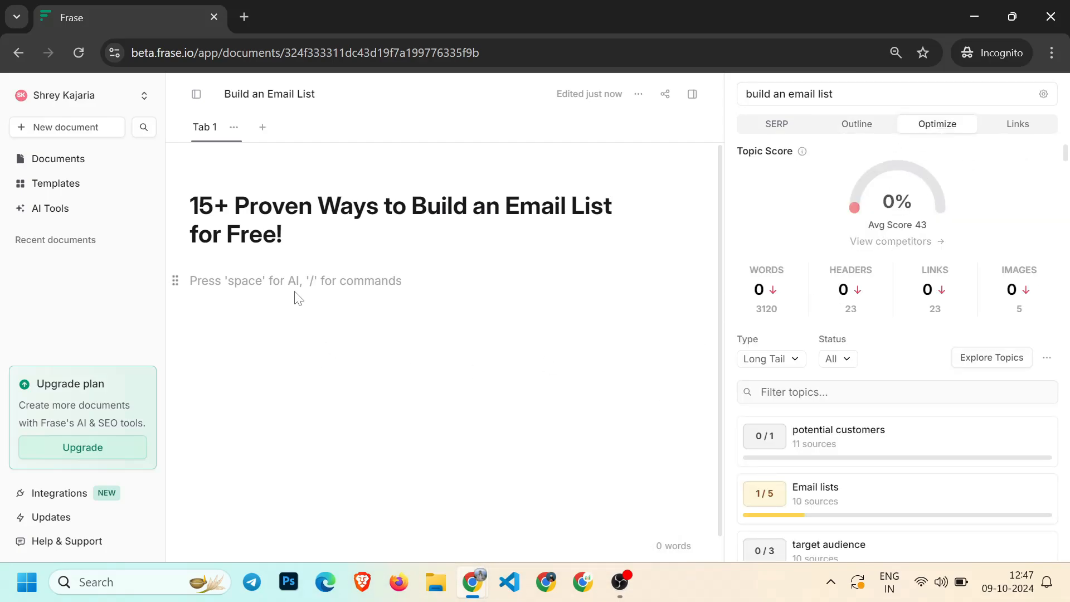
click(378, 499)
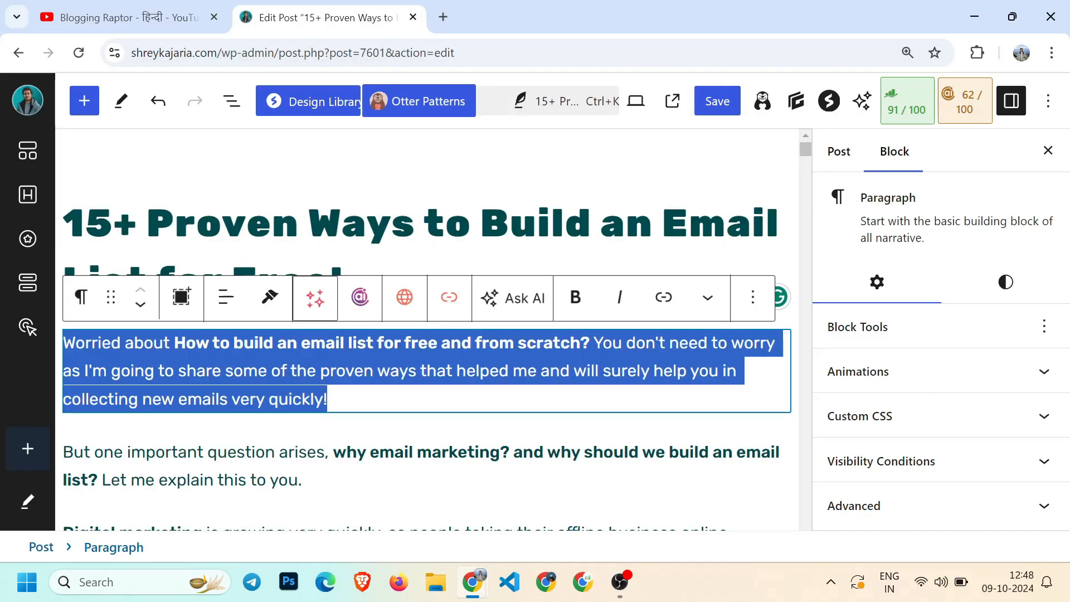
key(ctrl+a)
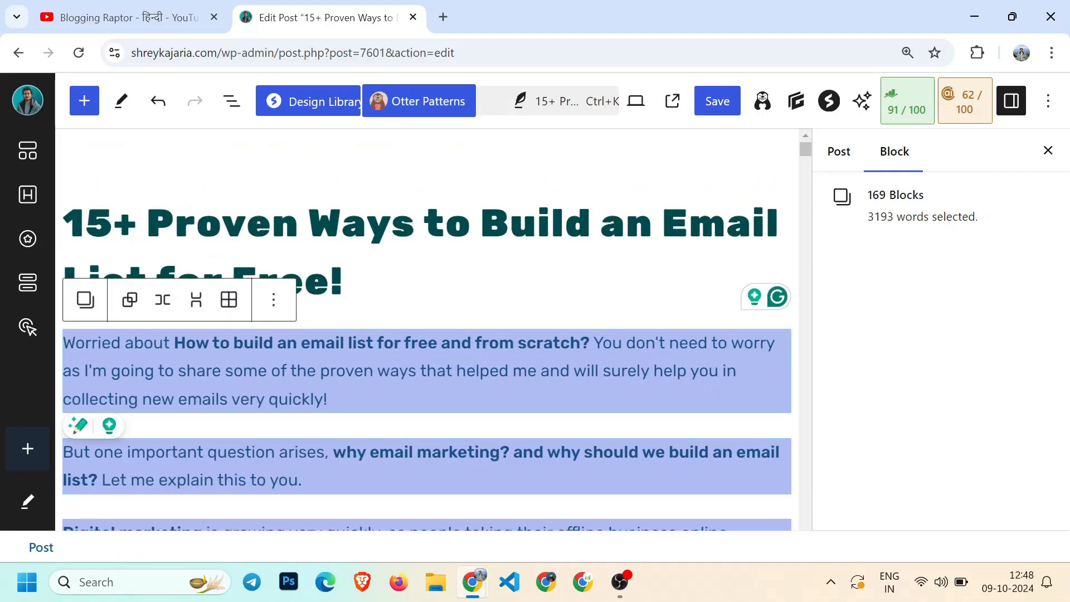
key(ctrl+c)
mouse_move(474, 594)
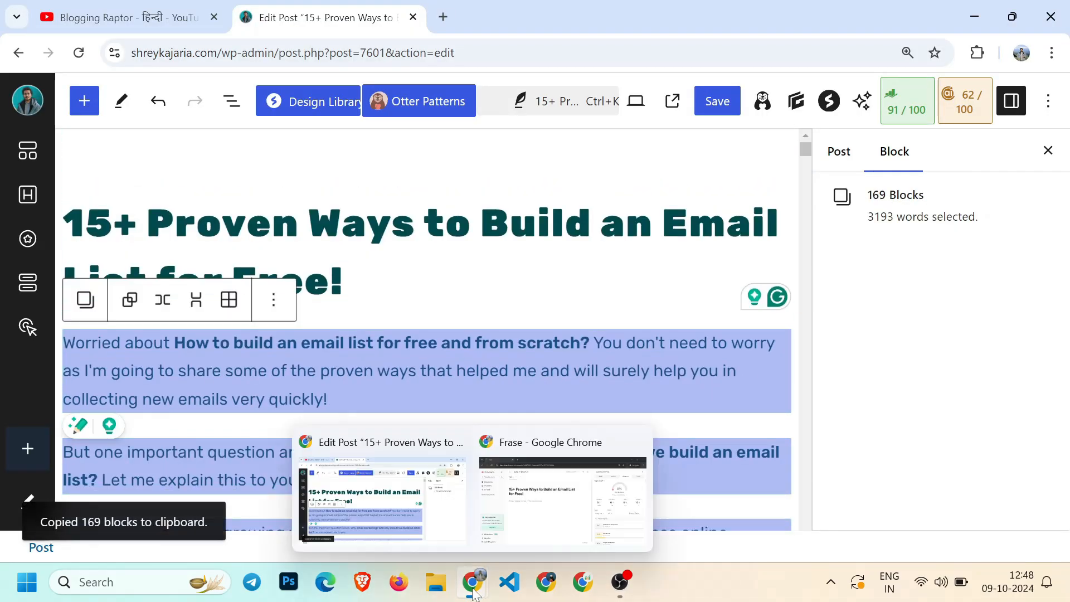
click(534, 489)
key(ctrl+v)
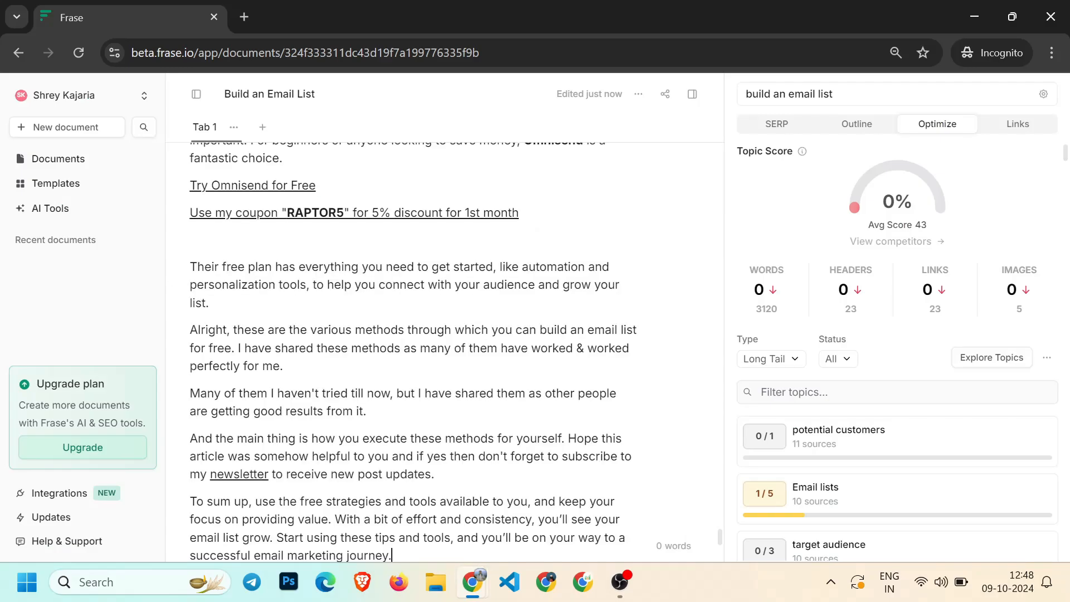
Examine the topic score and the words, headers, links and images metrics against the competitor averages
scroll(410, 279, up, 15)
scroll(411, 278, up, 20)
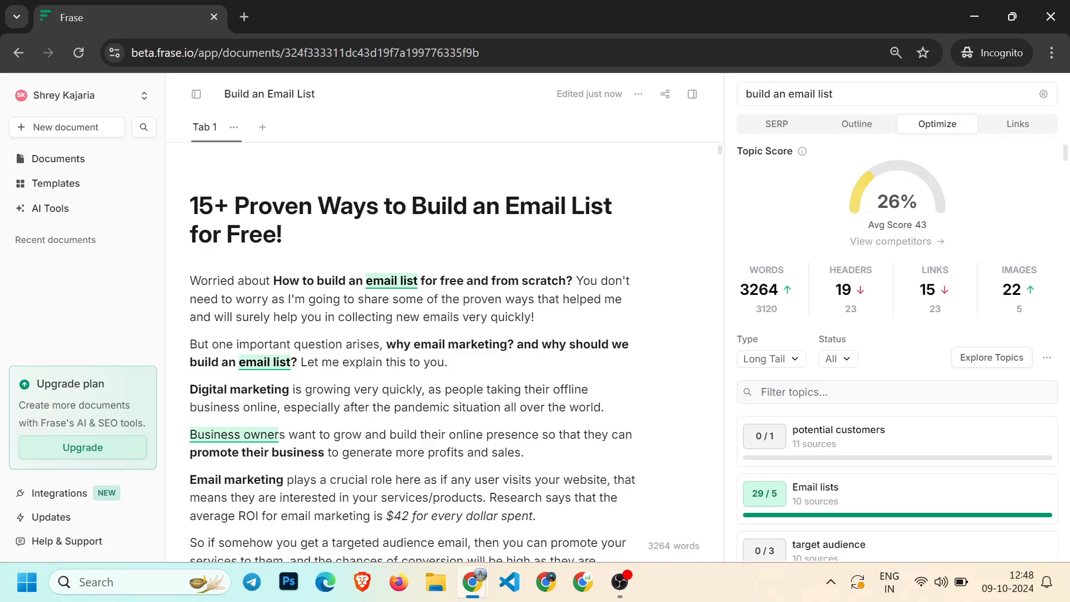
double_click(889, 201)
click(920, 229)
drag(758, 270, 779, 289)
click(750, 303)
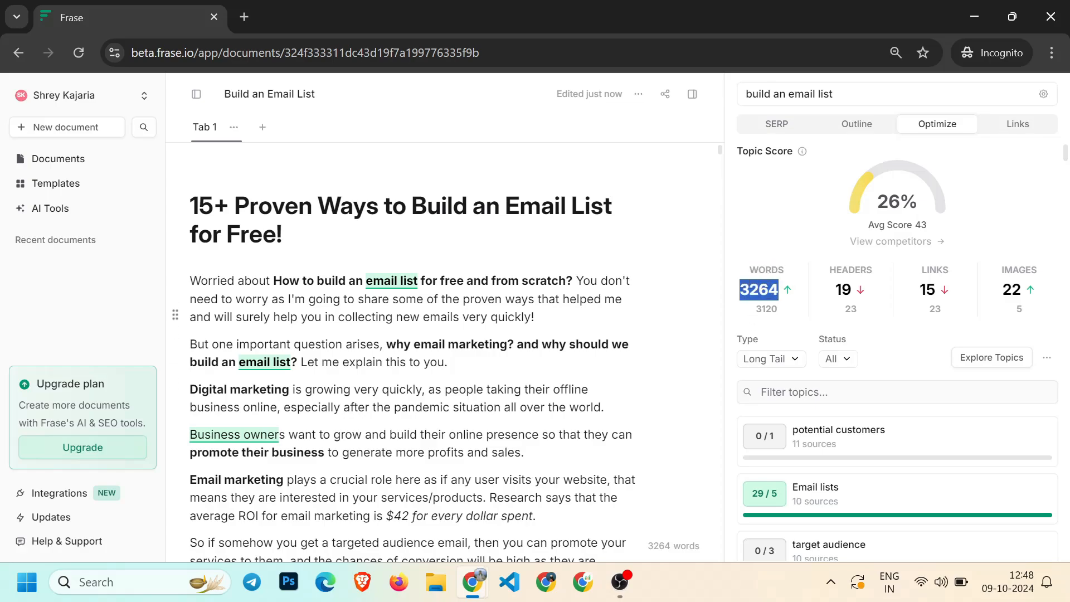
click(759, 317)
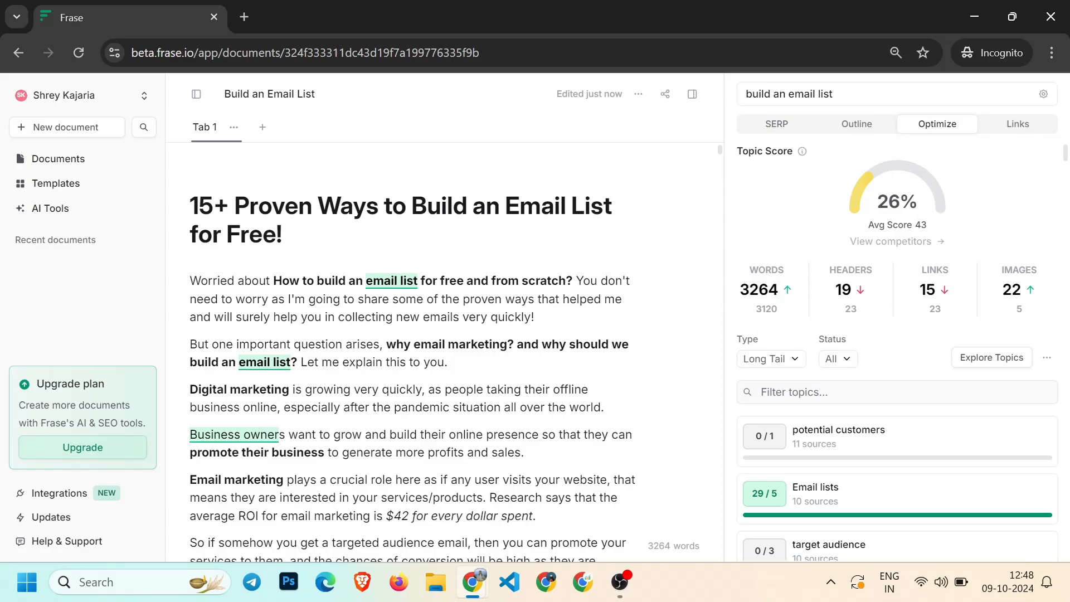
double_click(767, 309)
click(785, 320)
double_click(857, 310)
double_click(955, 294)
click(924, 321)
double_click(945, 294)
click(1017, 315)
scroll(989, 305, down, 1)
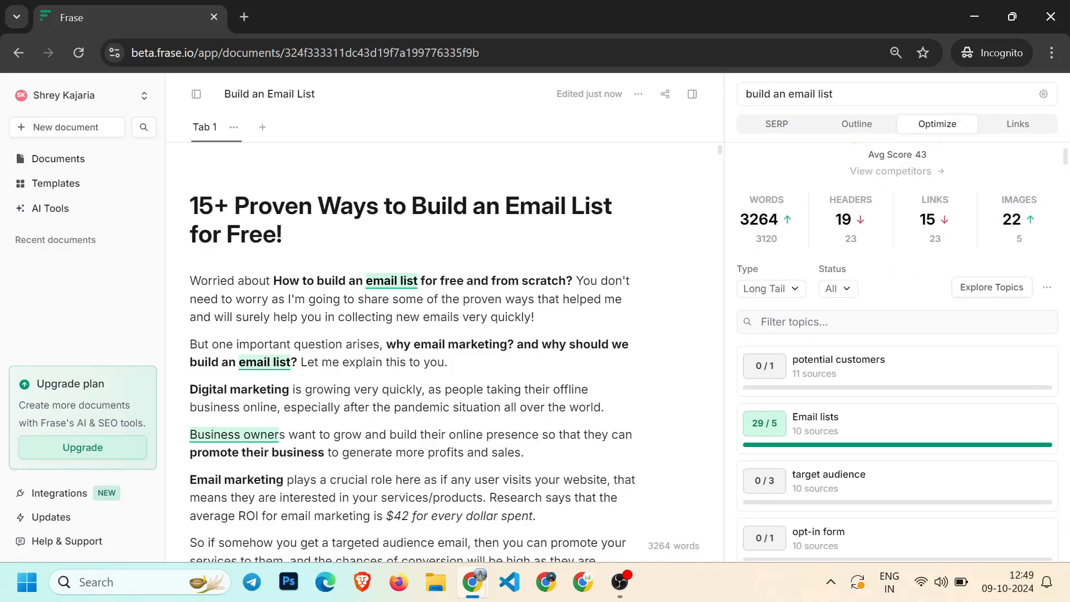
Switch the topic type filter to All Topics and browse the topic list and status filter options
click(783, 290)
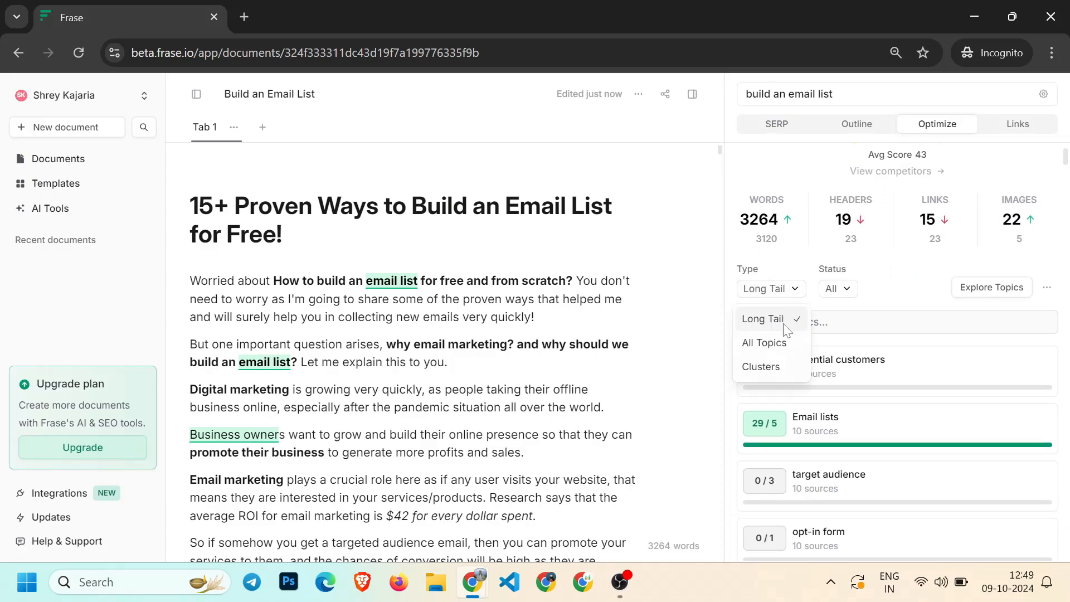
click(773, 347)
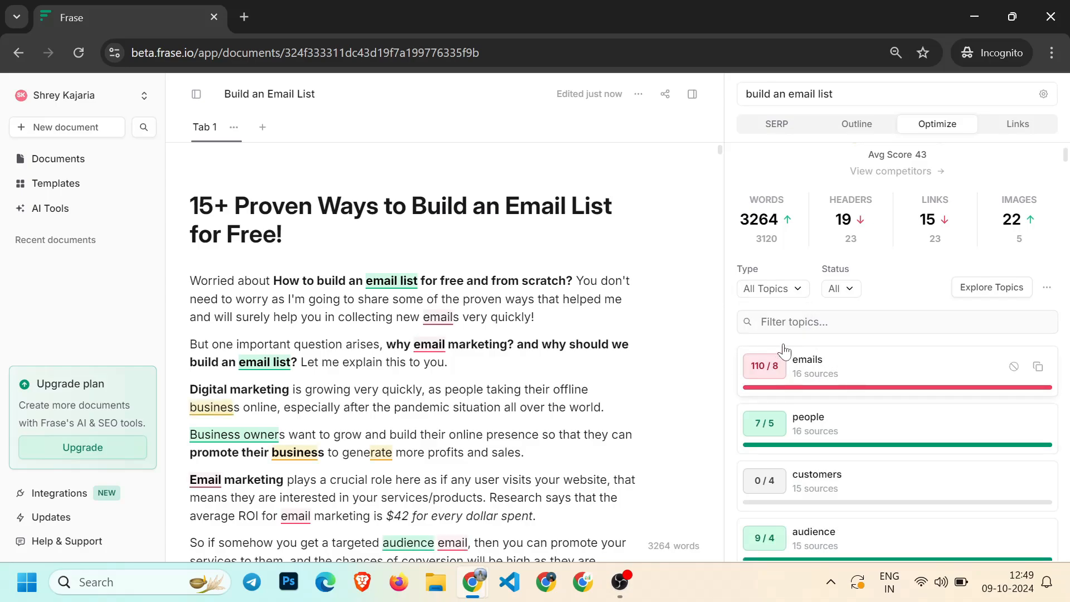
scroll(836, 418, down, 12)
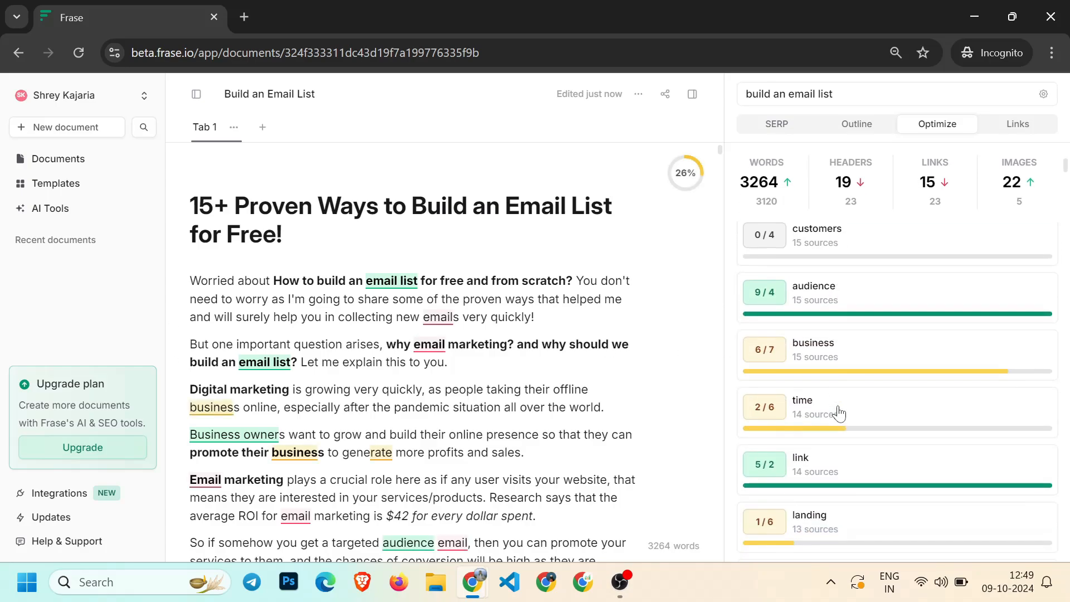
scroll(827, 422, down, 10)
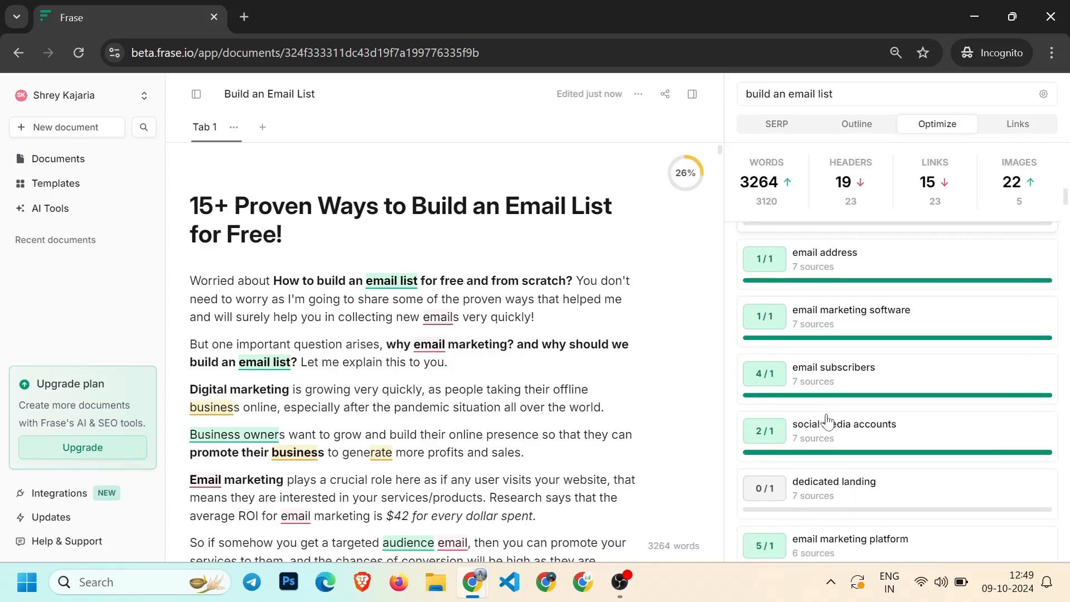
scroll(891, 363, up, 5)
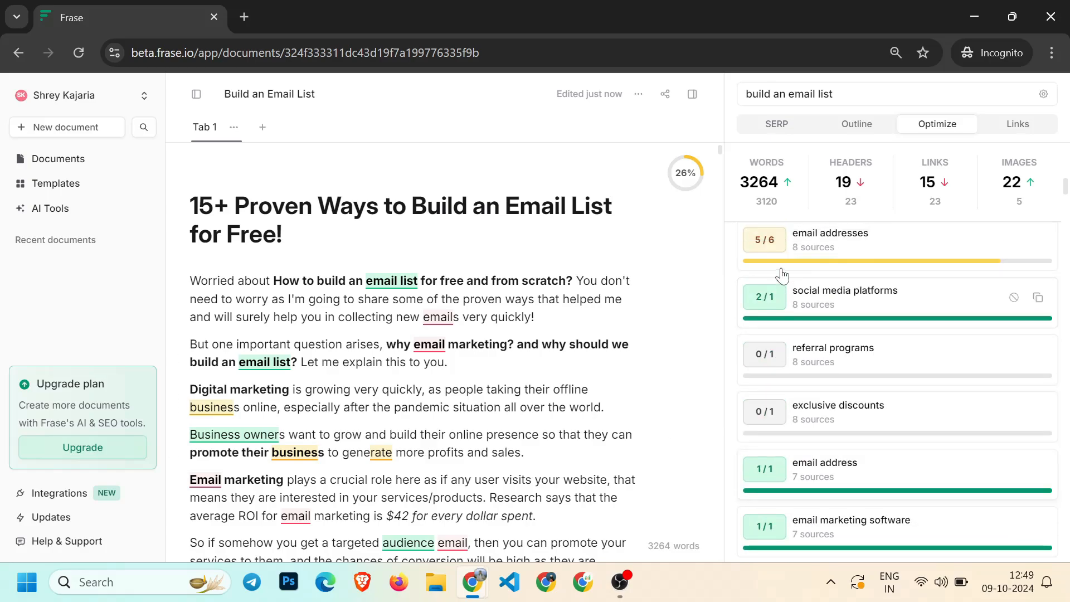
scroll(910, 334, up, 15)
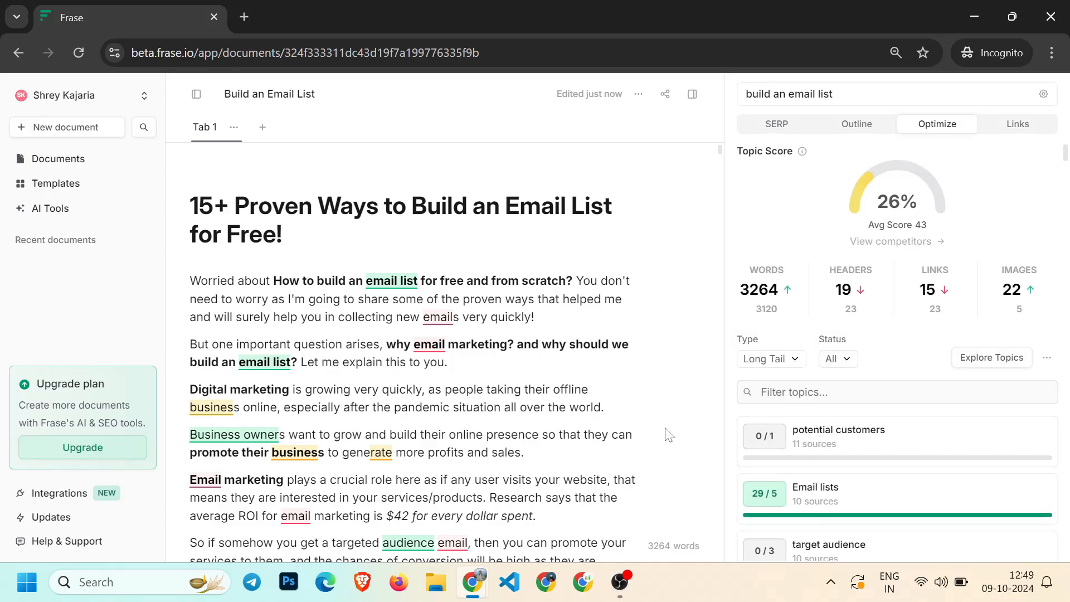
click(843, 359)
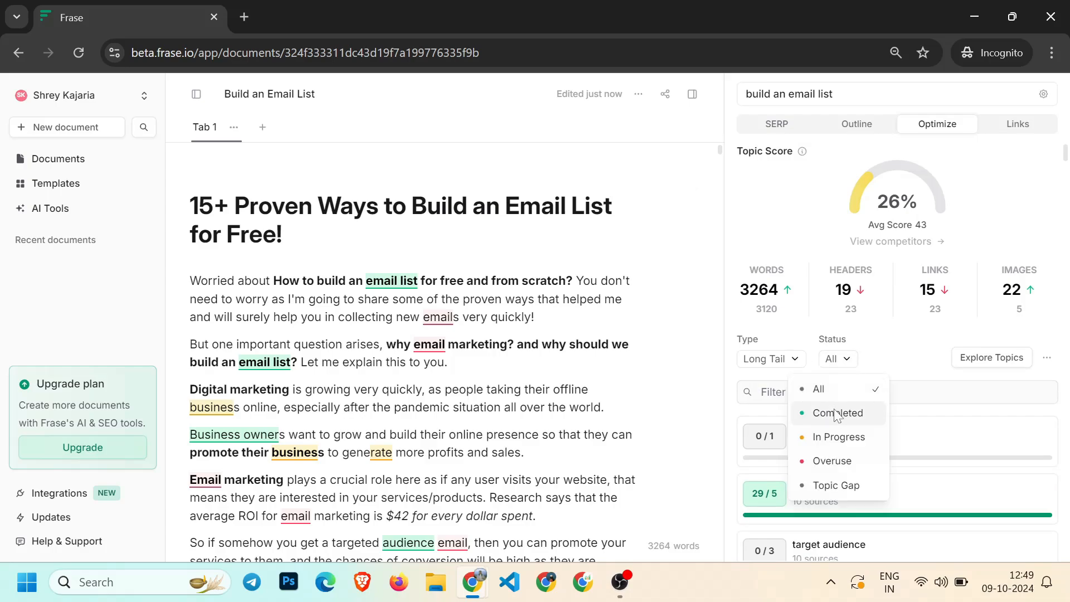
scroll(805, 282, down, 2)
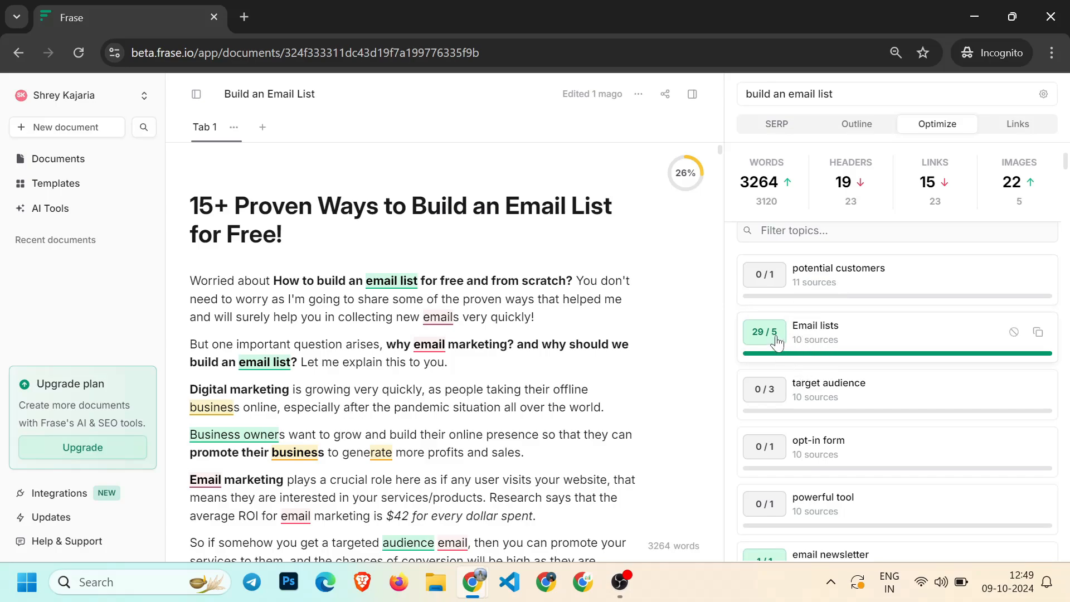
scroll(778, 341, down, 3)
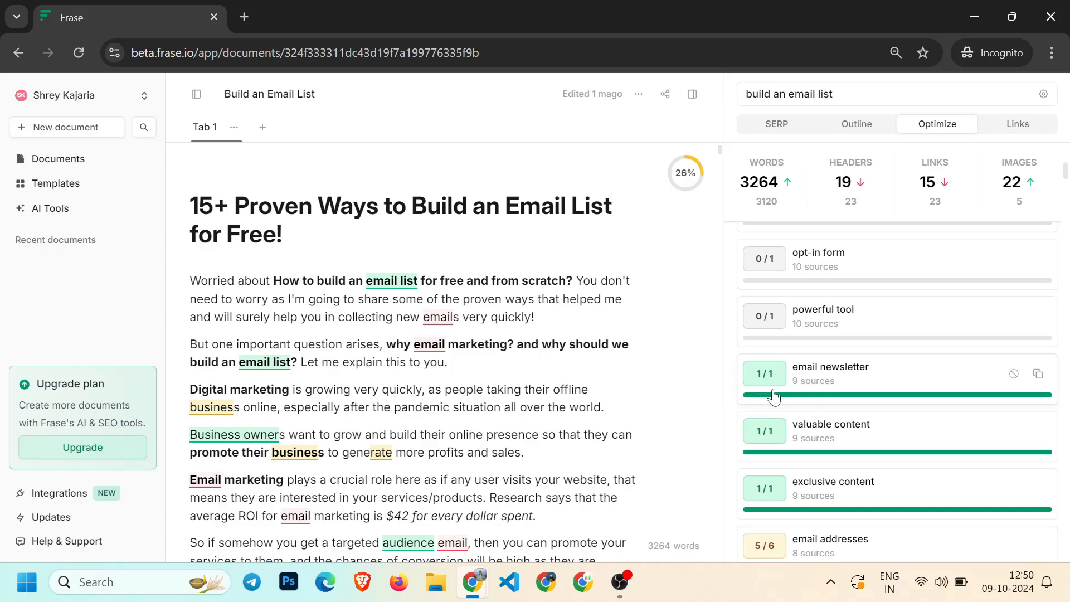
scroll(802, 401, up, 1)
scroll(826, 409, up, 5)
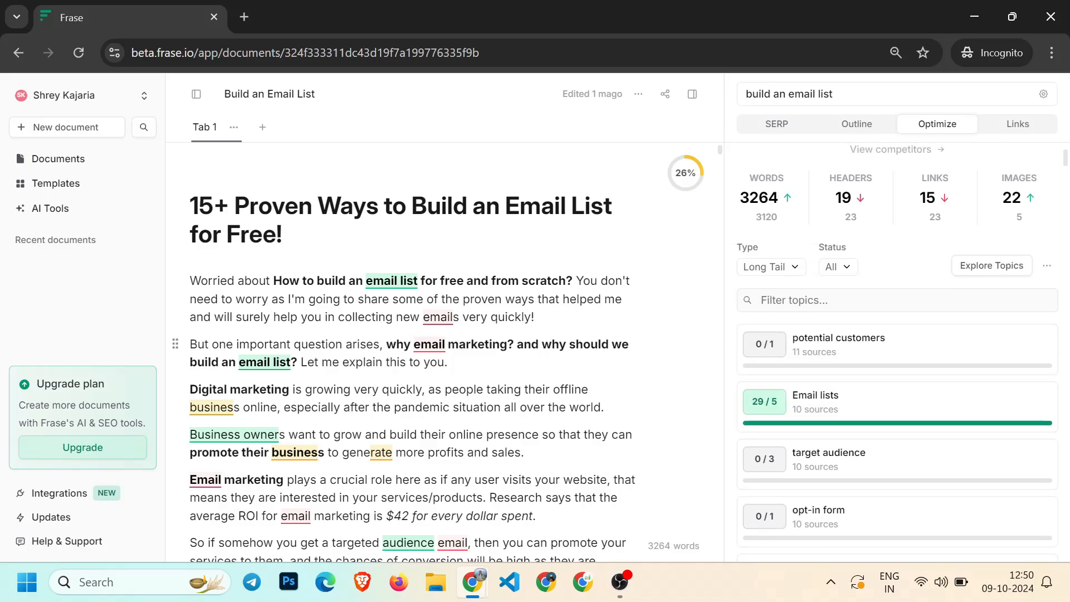
Paste "Best email list building software" on a new line below "Now let's discuss the main topic..." and format it as Heading 2
drag(827, 199, 862, 195)
click(399, 362)
scroll(400, 362, down, 2)
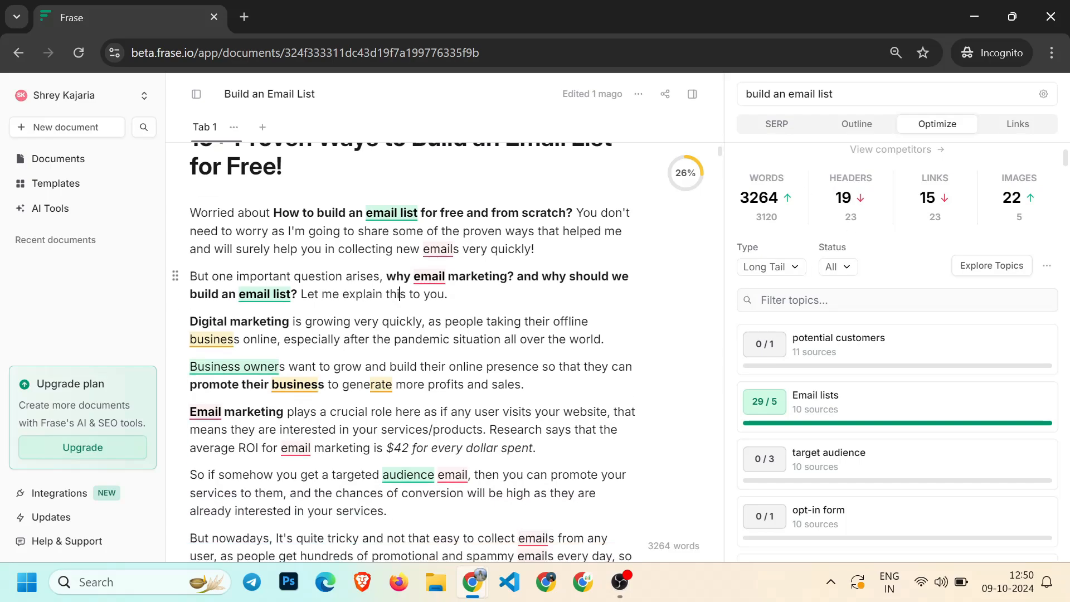
scroll(789, 402, up, 2)
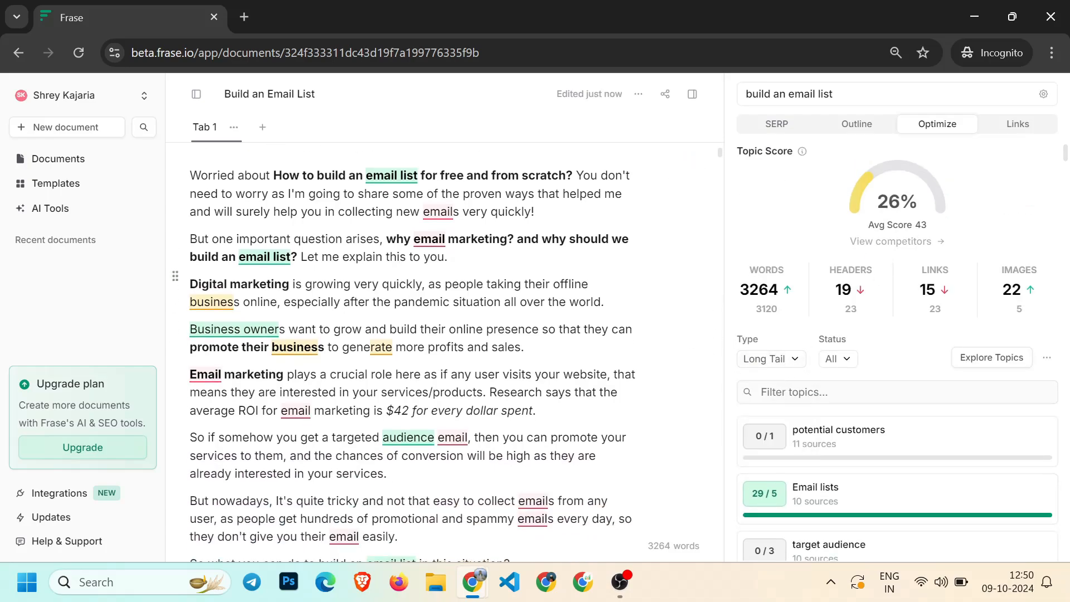
scroll(401, 351, down, 8)
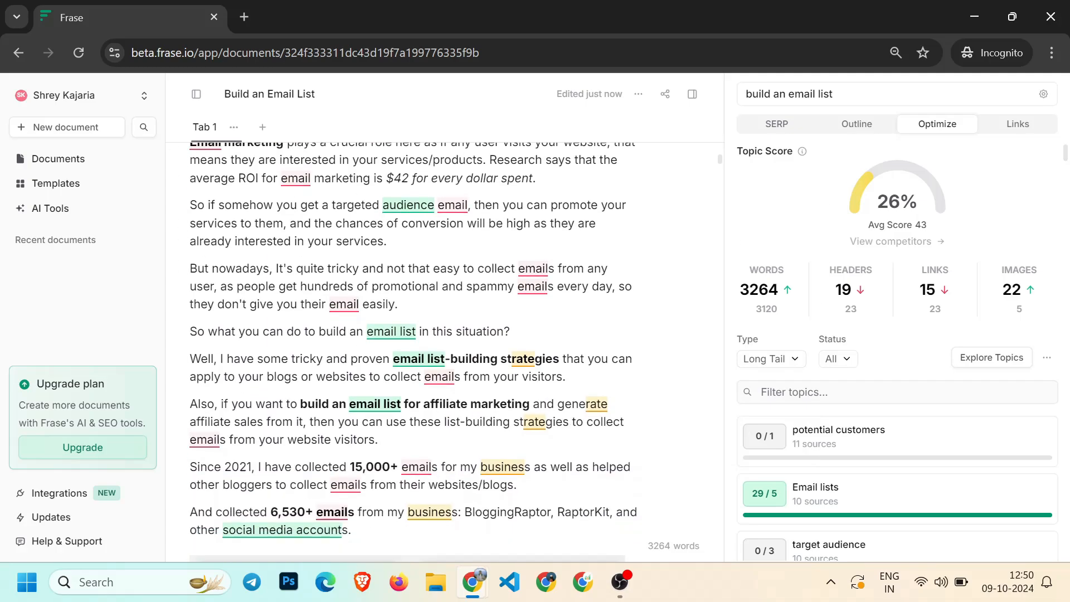
scroll(413, 305, down, 8)
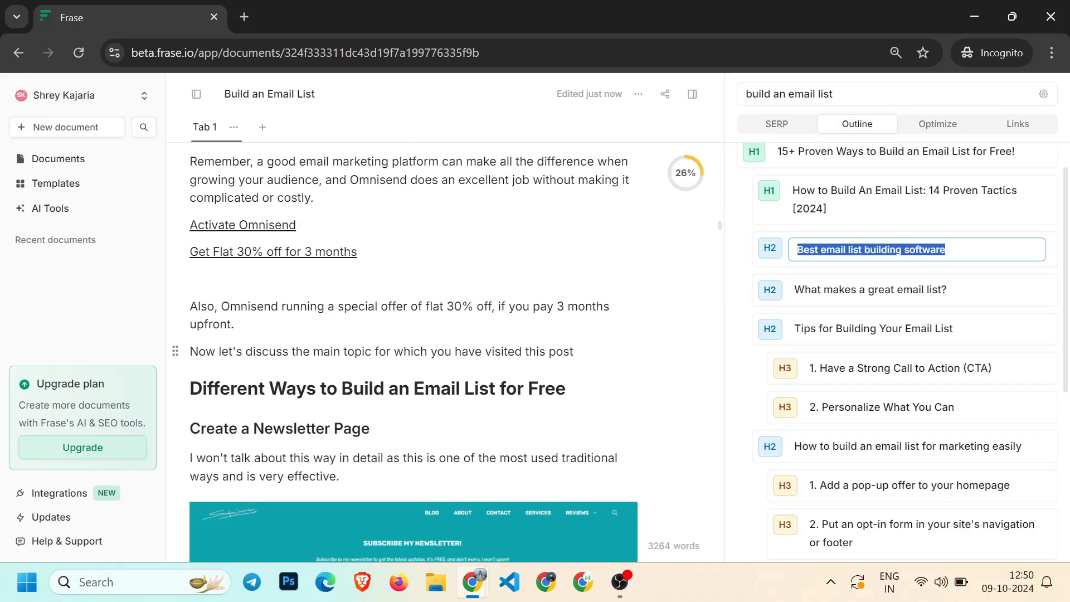
click(574, 352)
key(Return)
key(ctrl+v)
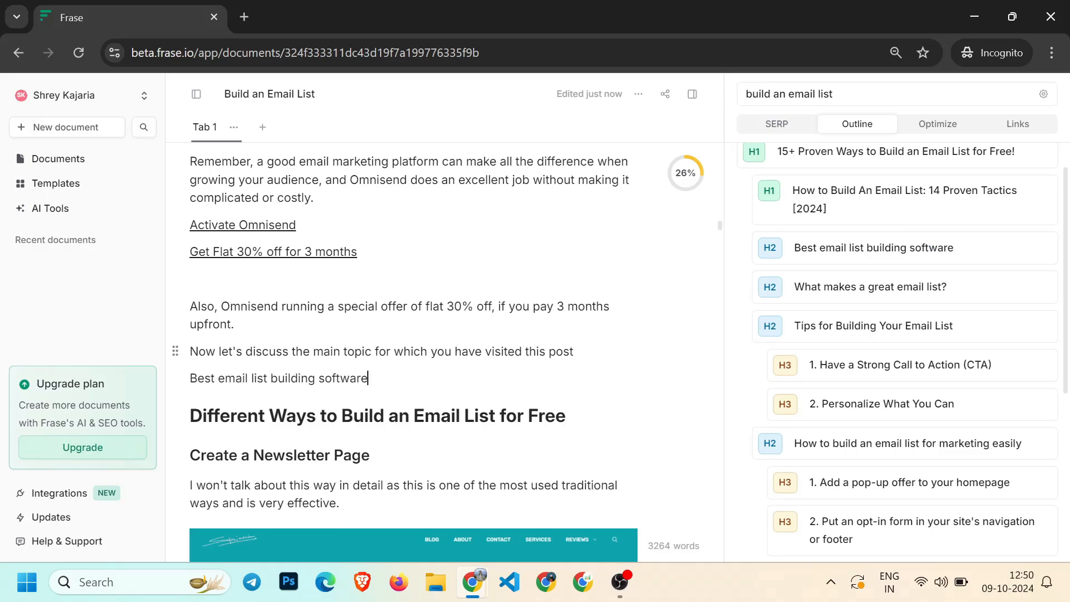
key(shift+Home)
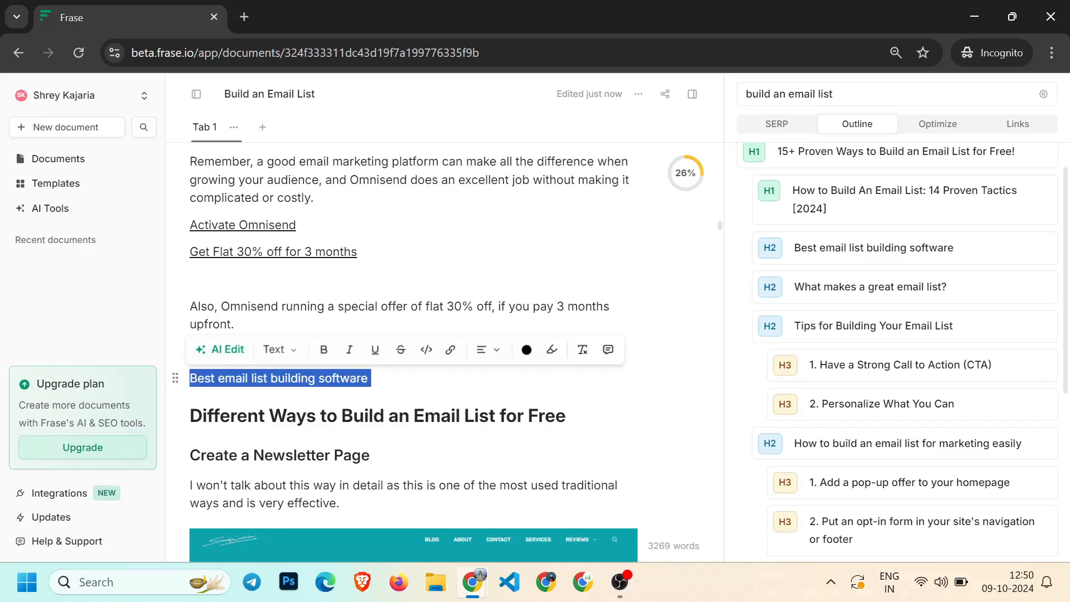
click(282, 350)
click(265, 133)
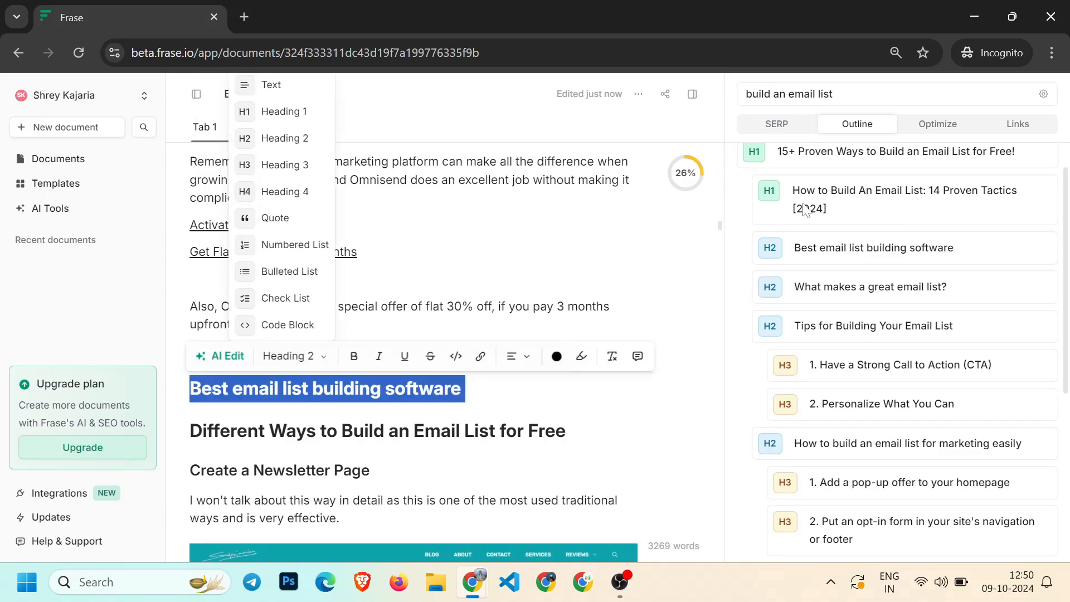
Copy the "Best email list building software" heading and paste three more copies beneath it
click(930, 127)
click(931, 128)
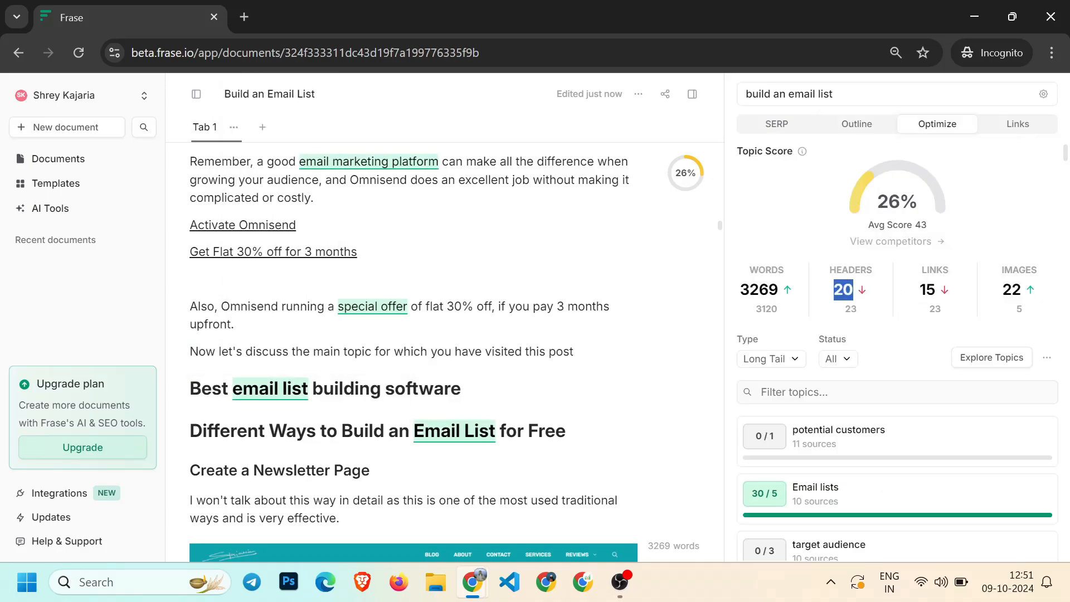
triple_click(461, 388)
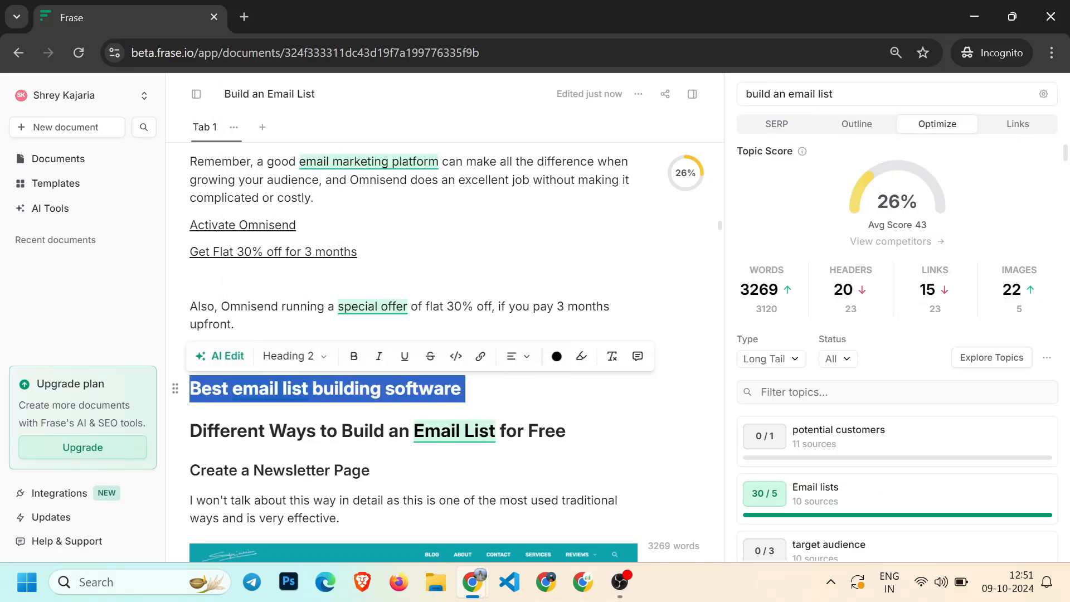
right_click(402, 389)
click(450, 98)
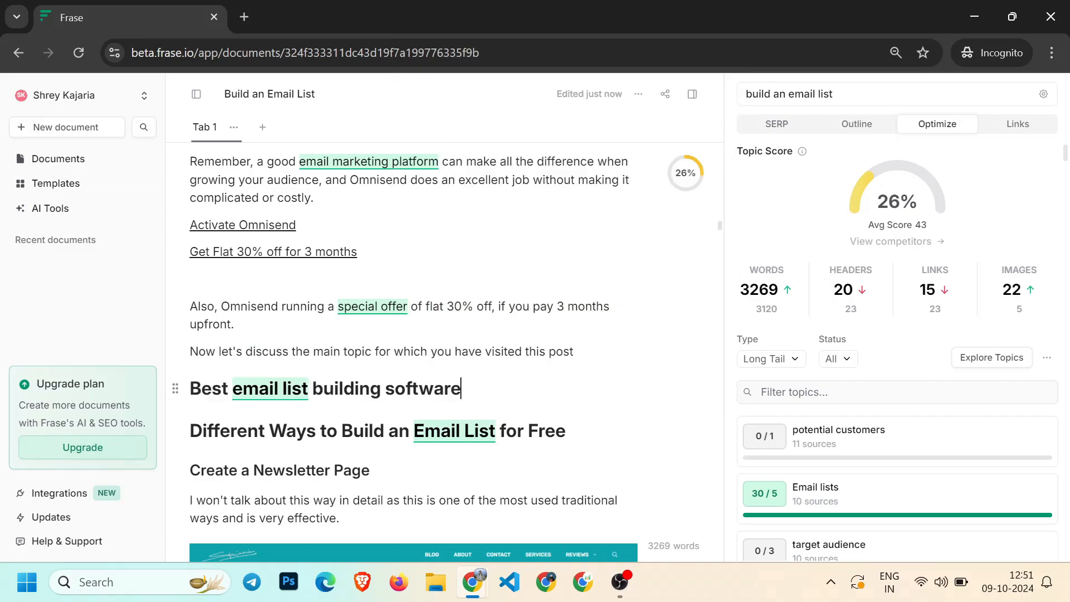
key(Return)
key(ctrl+v)
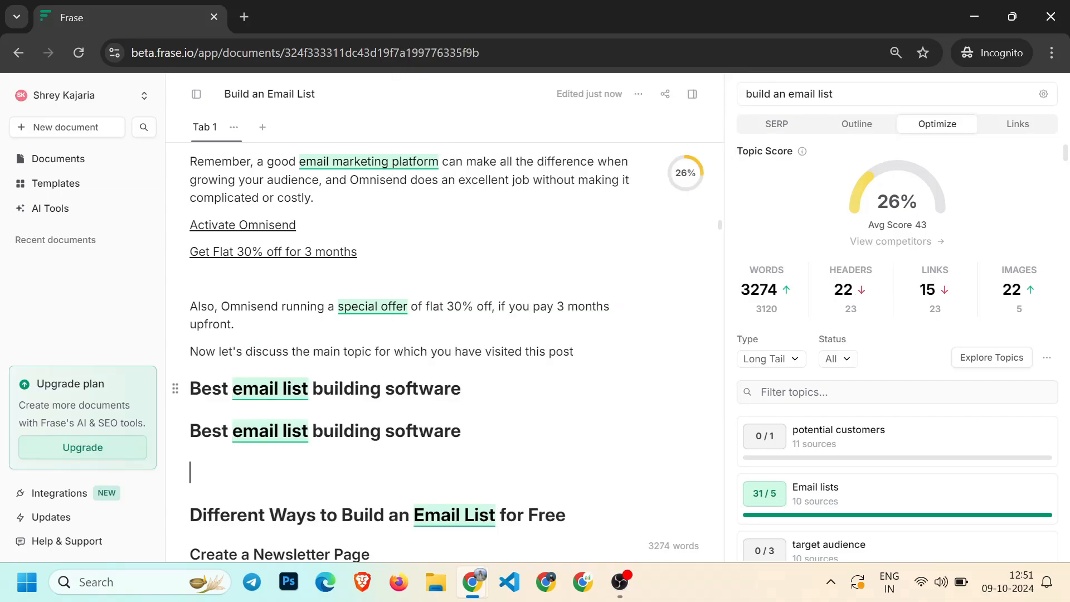
key(ctrl+v)
key(ctrl+v)
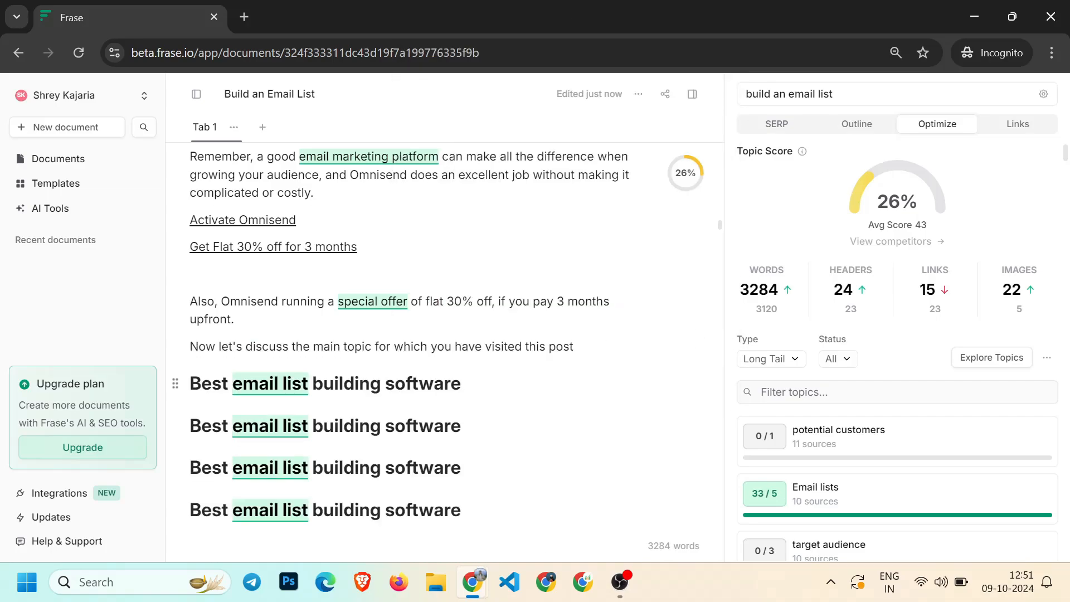
Inspect the "Activate Omnisend" link above the new headings and select its text
click(461, 384)
scroll(390, 351, down, 2)
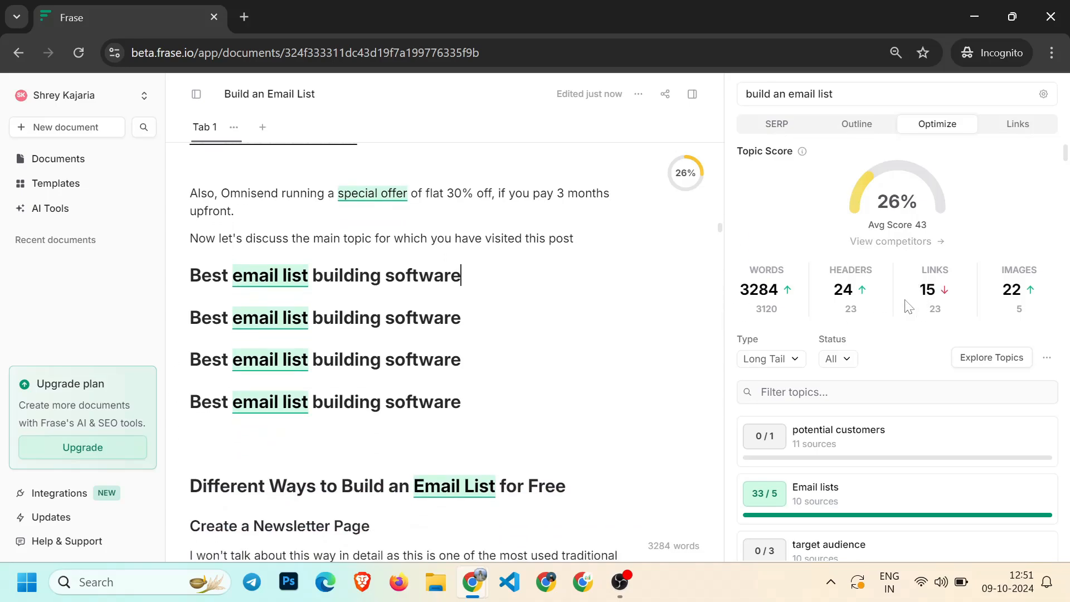
scroll(479, 279, up, 3)
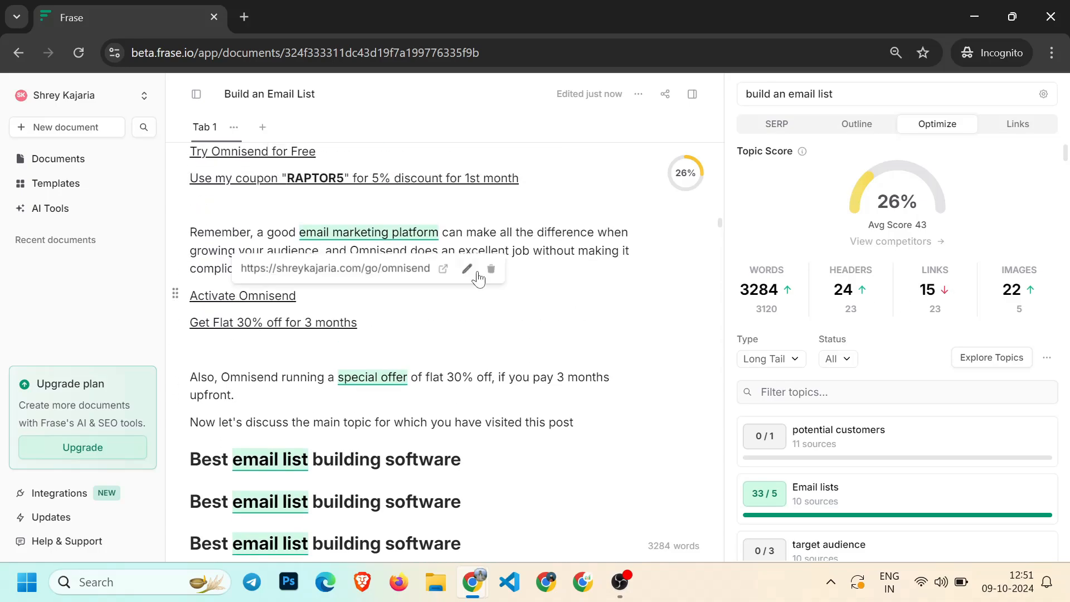
double_click(260, 303)
click(297, 295)
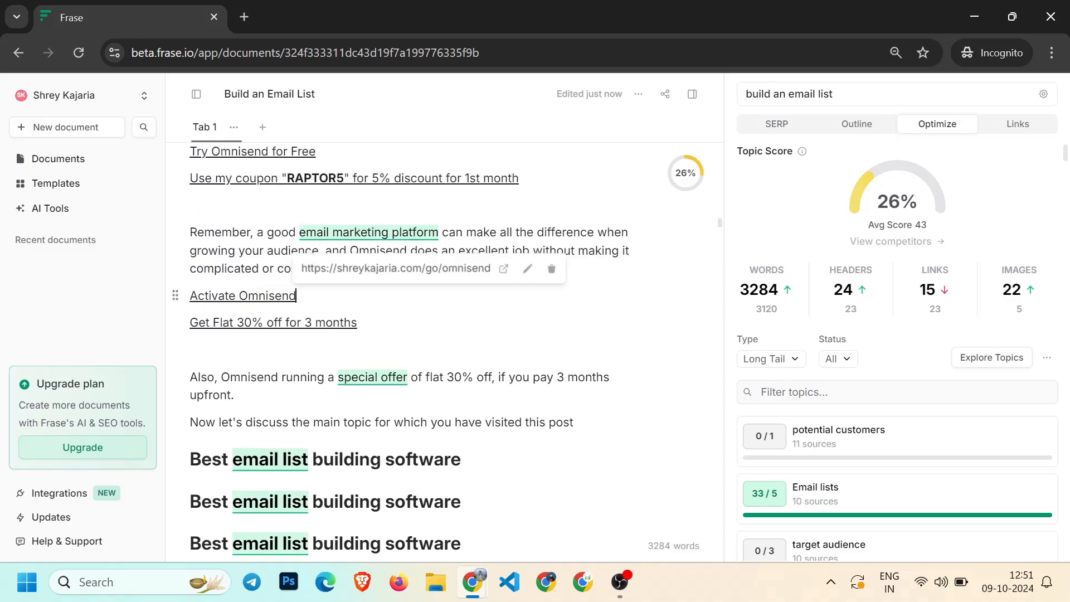
drag(298, 295, 190, 296)
scroll(355, 429, down, 20)
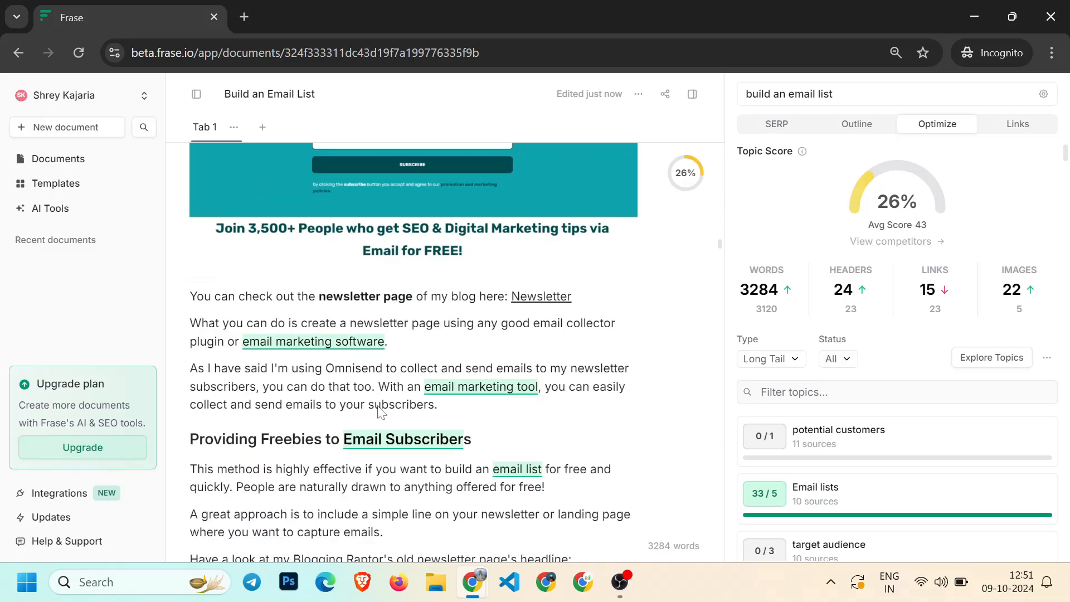
Paste the "Activate Omnisend" link as new lines at several points throughout the post, including four copies under the widget section
key(Return)
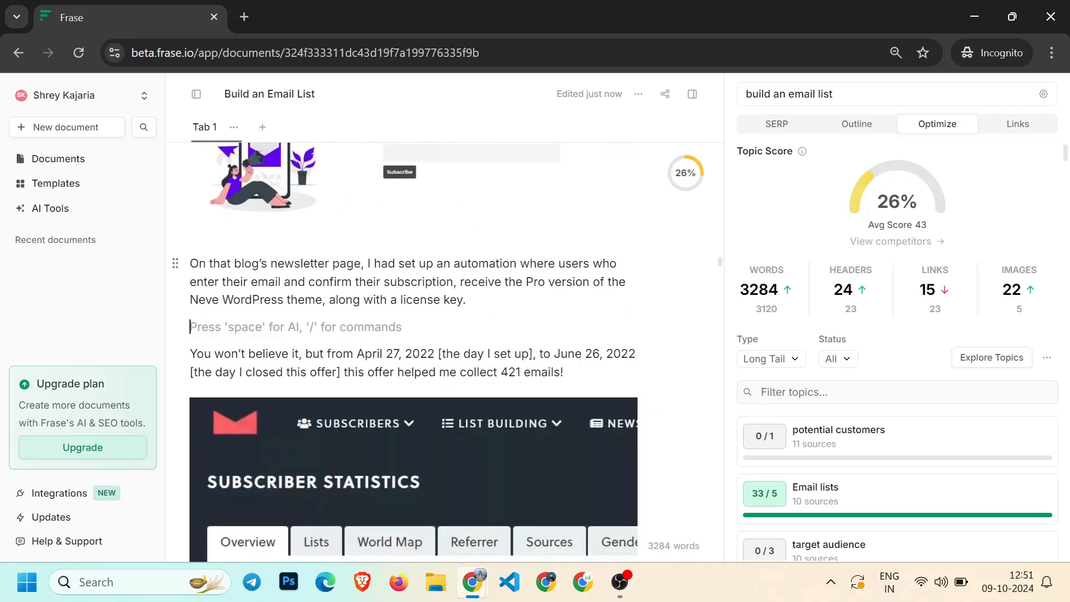
key(ctrl+v)
scroll(398, 384, down, 10)
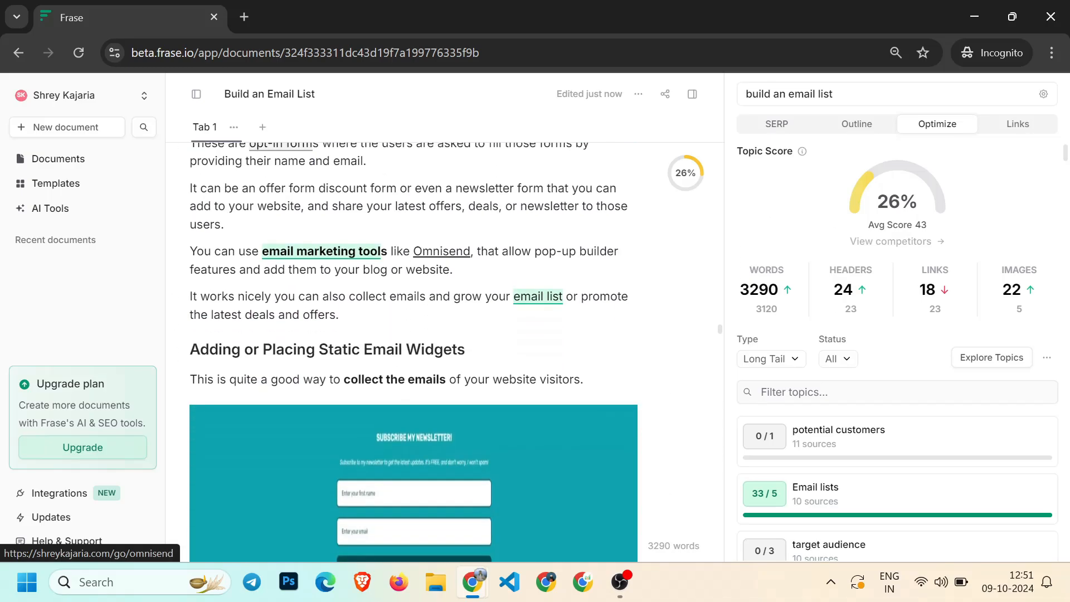
key(Return)
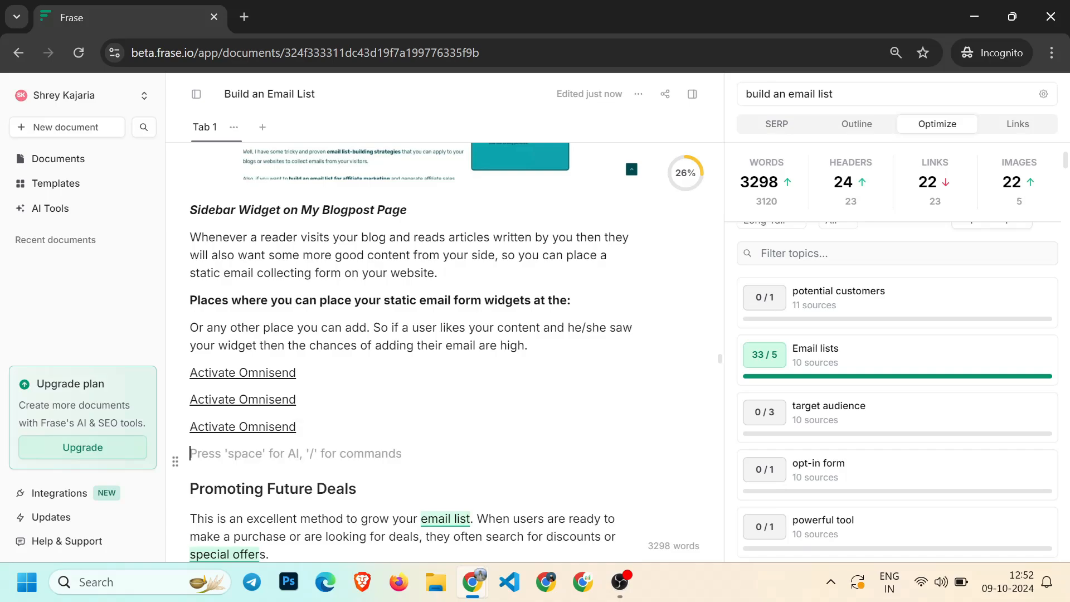
key(ctrl+v)
key(Return)
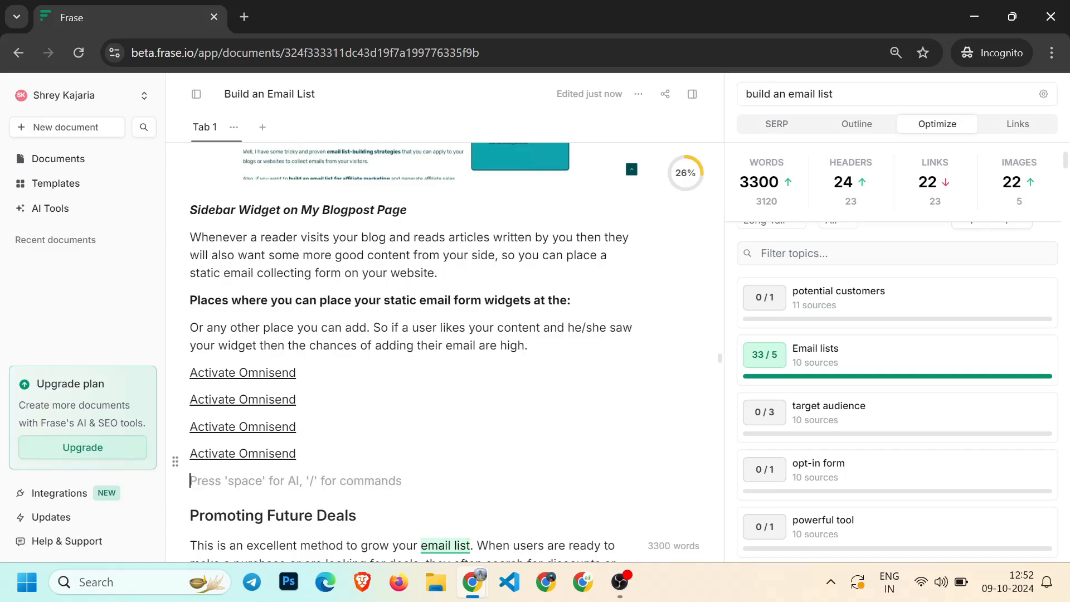
key(ctrl+v)
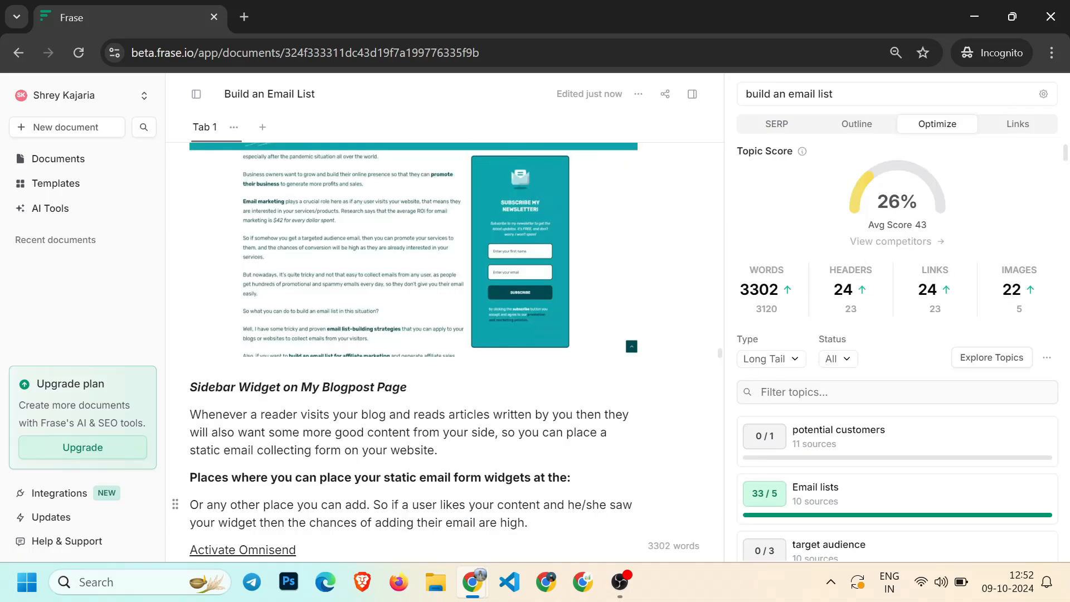
scroll(356, 485, down, 3)
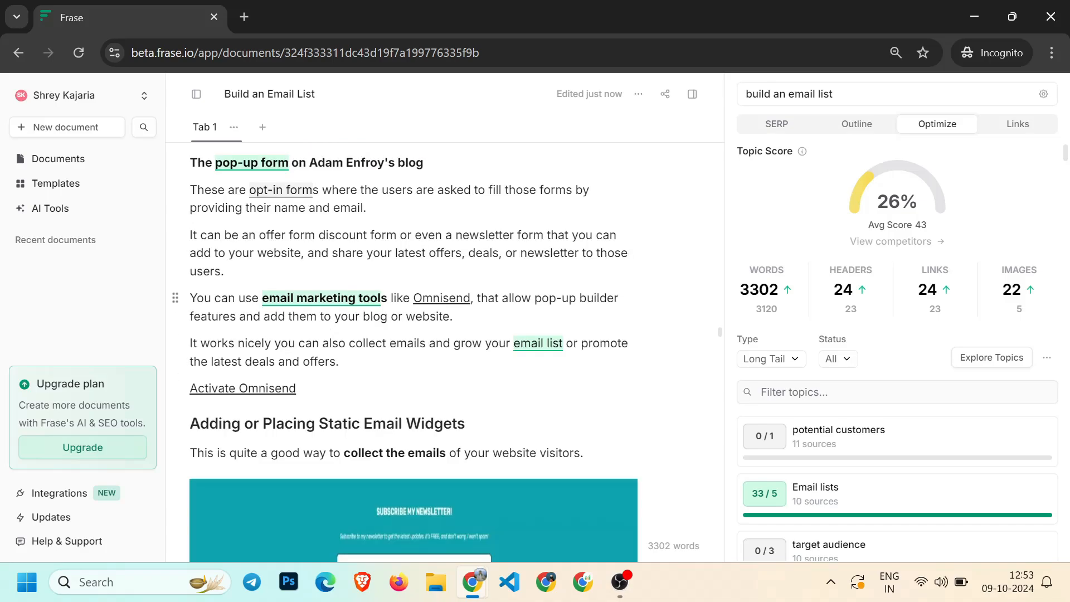
Review the post's pop-up form, giveaway and referral sections for places to add content
drag(535, 298, 614, 298)
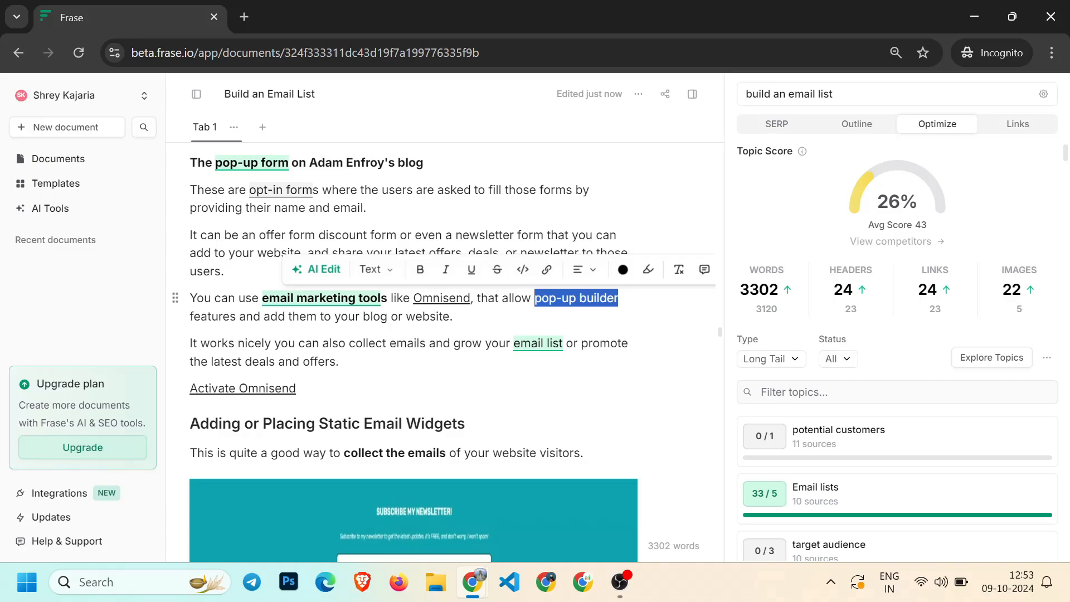
click(550, 235)
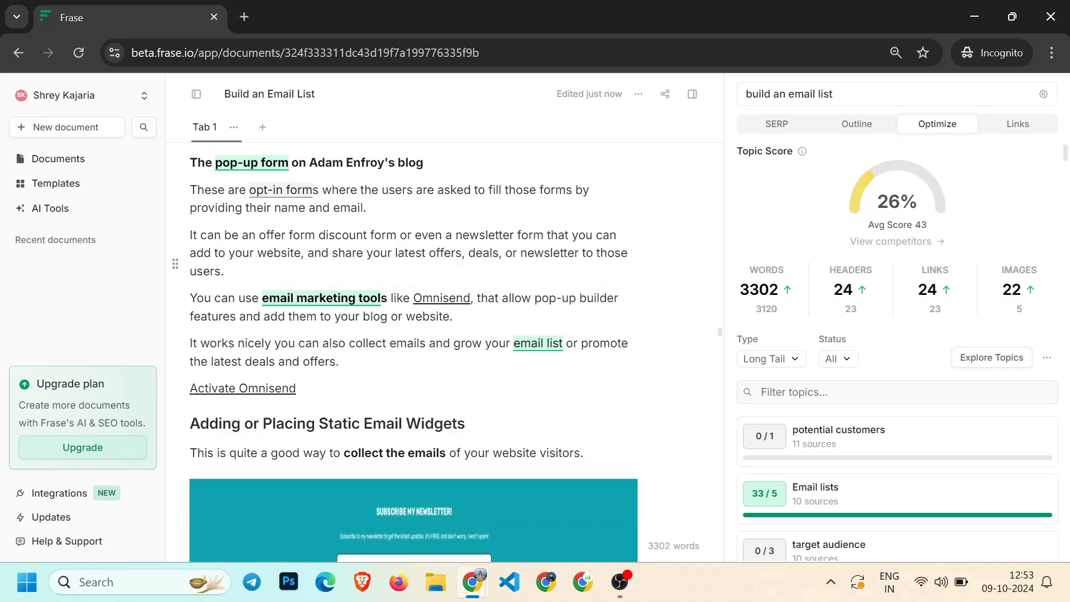
scroll(550, 234, up, 1)
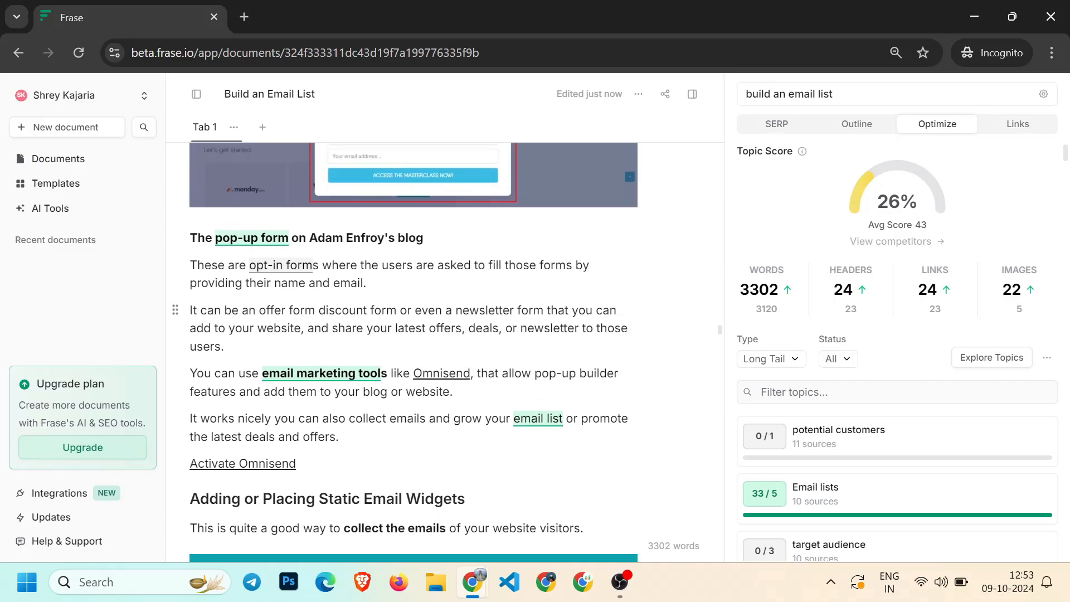
scroll(550, 234, up, 10)
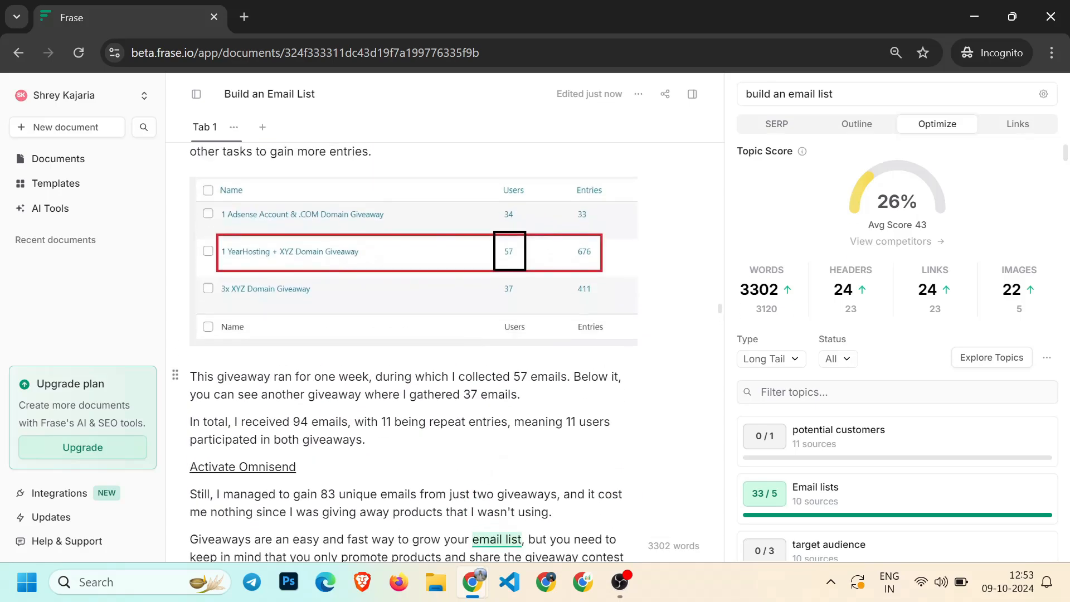
scroll(550, 235, up, 6)
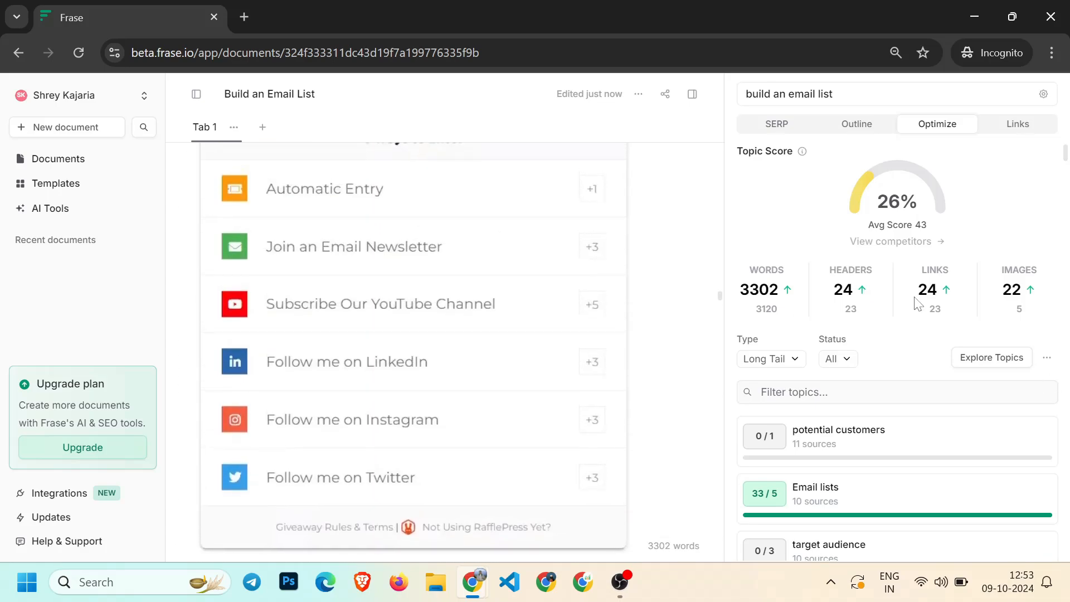
scroll(464, 334, down, 3)
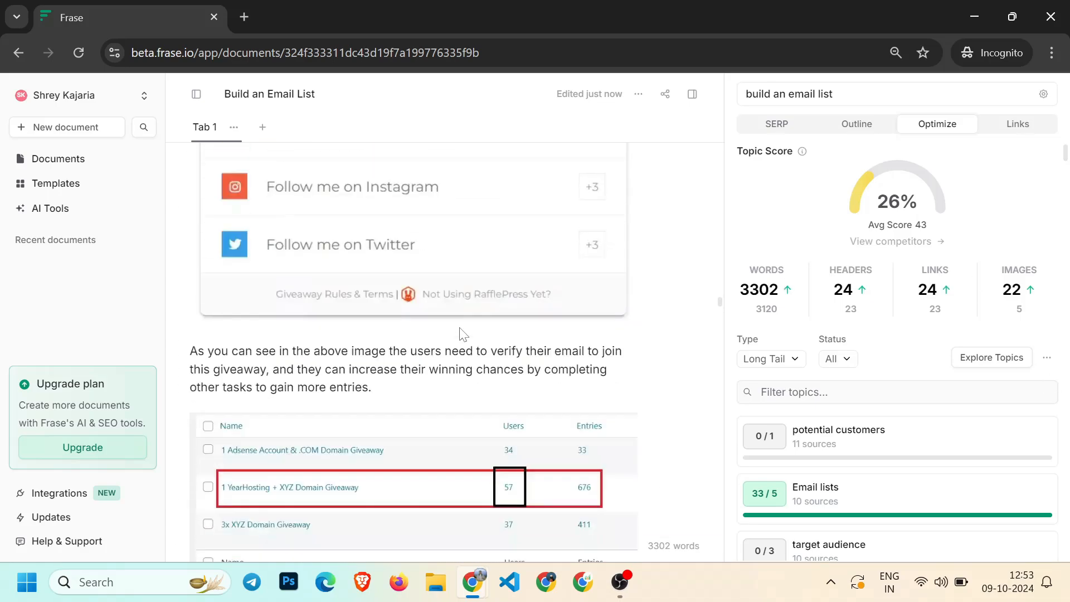
scroll(464, 334, down, 5)
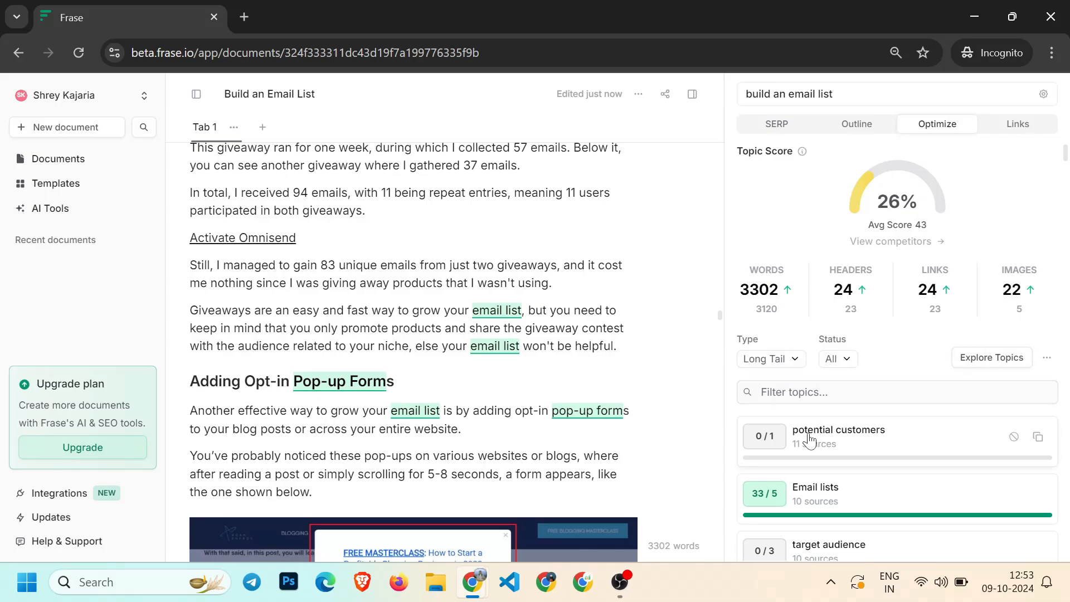
scroll(445, 335, down, 3)
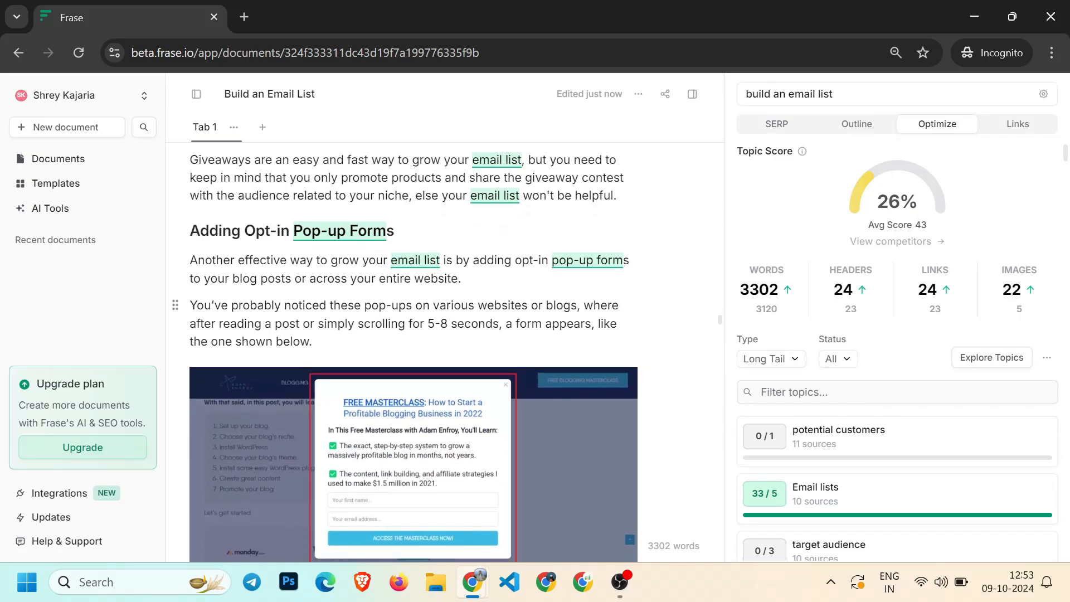
scroll(413, 335, down, 10)
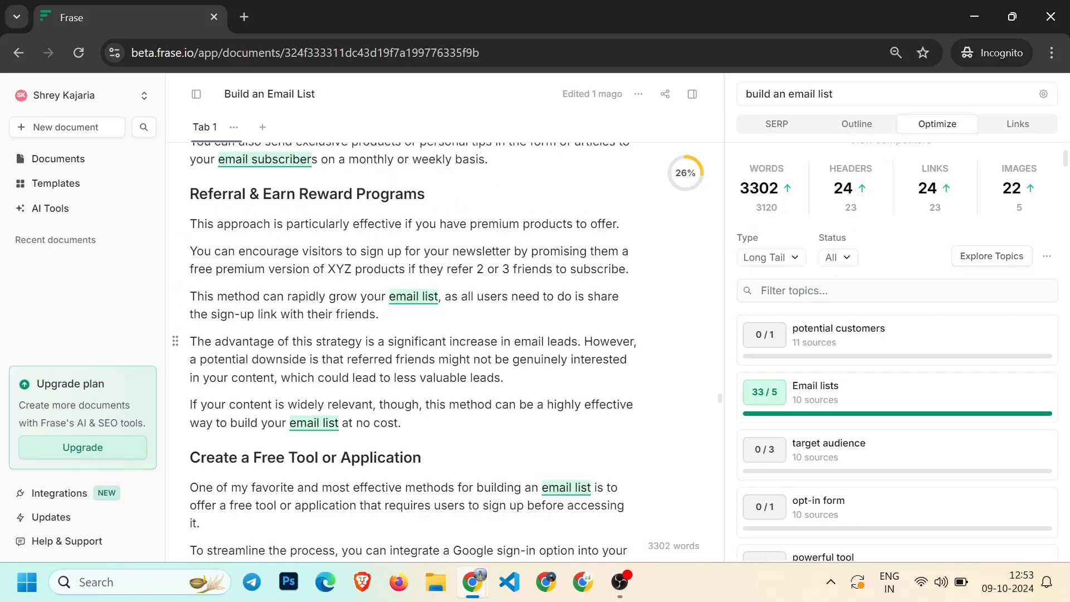
scroll(412, 356, down, 1)
scroll(412, 356, up, 2)
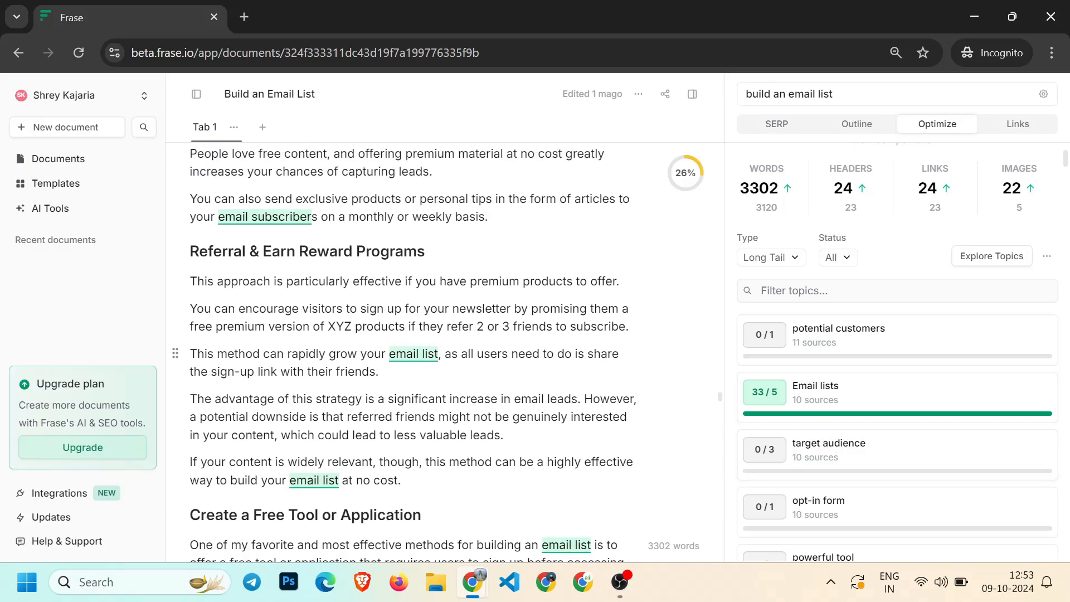
Below the referral paragraph, generate an AI article section for the heading "Target audience" and accept it
key(Return)
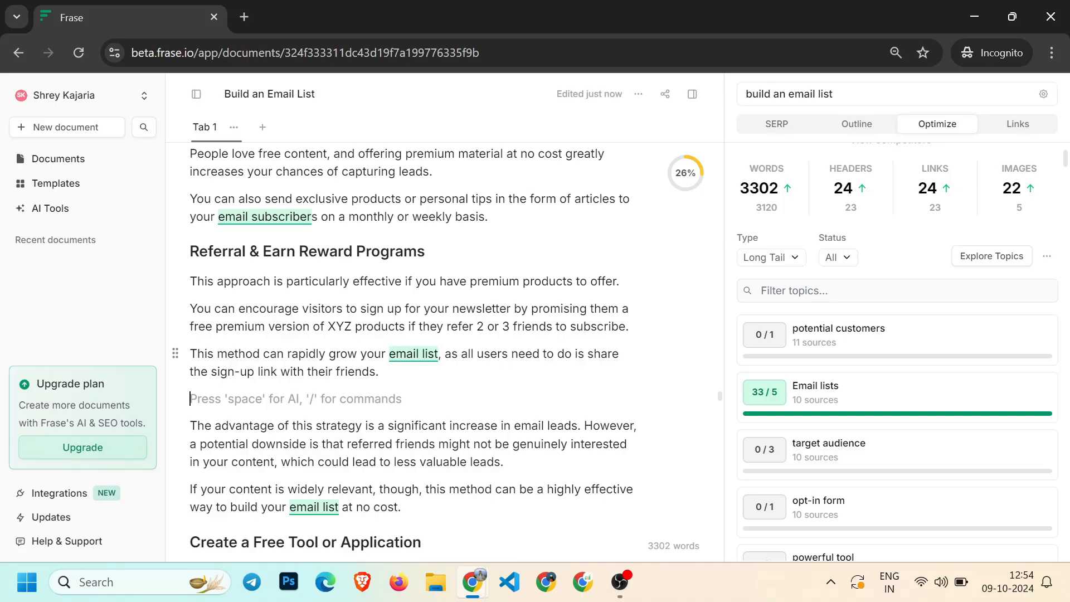
text(/)
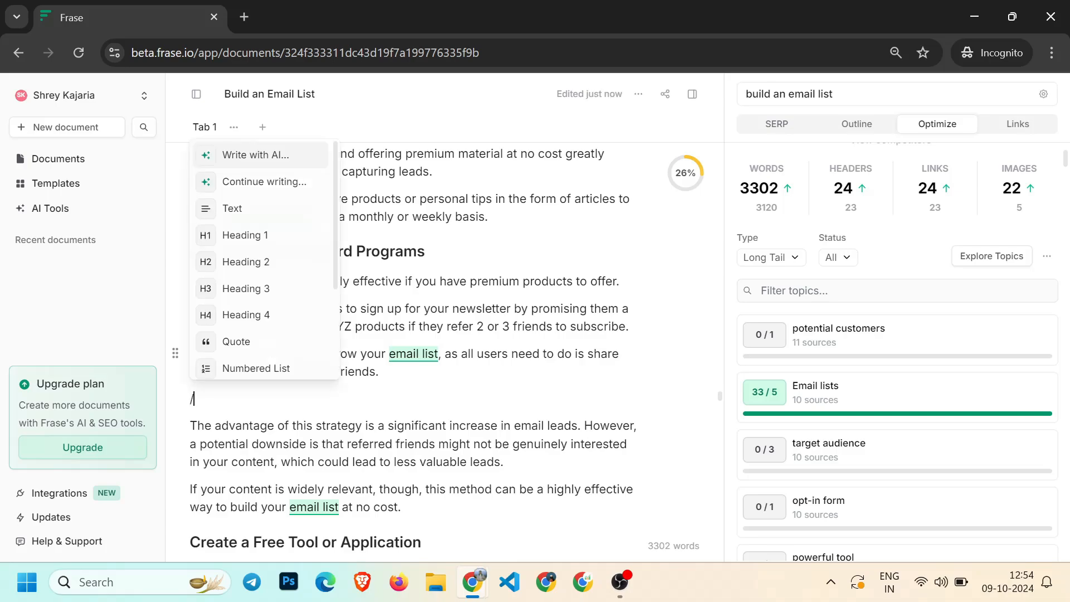
click(256, 156)
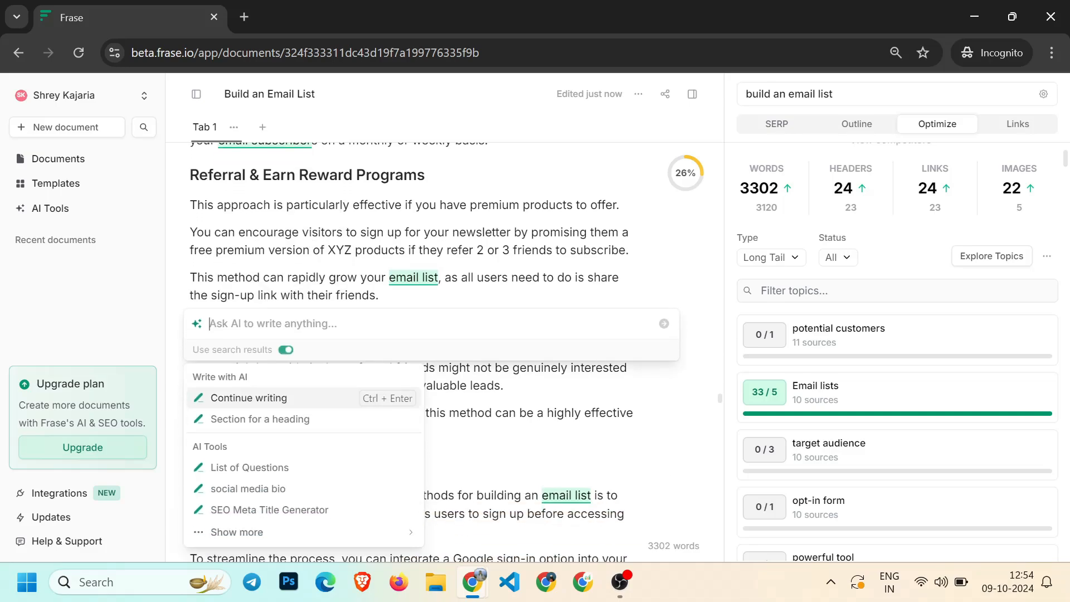
scroll(256, 379, down, 2)
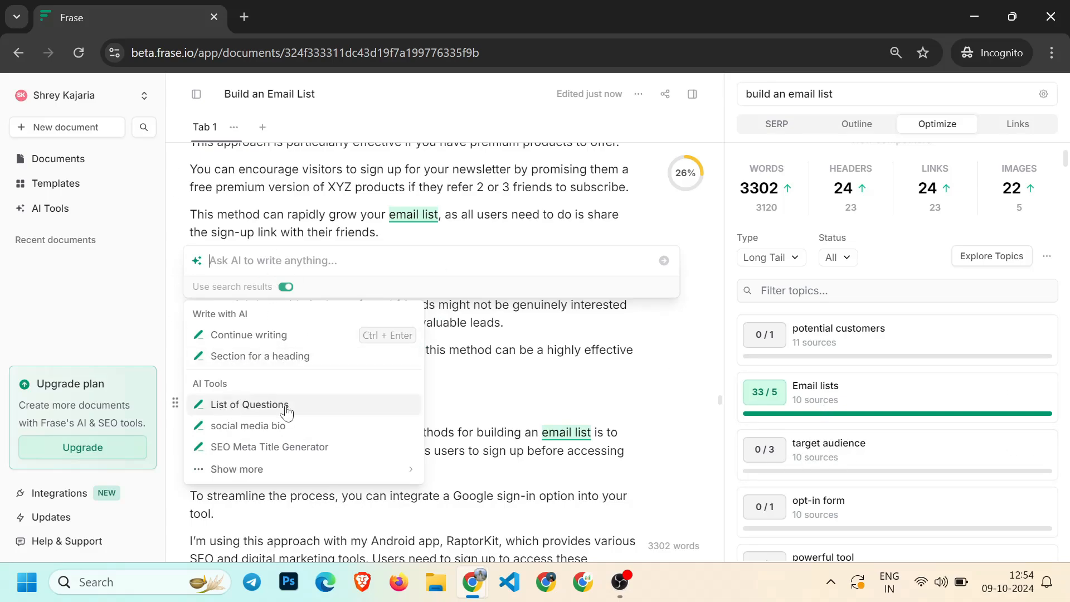
click(255, 362)
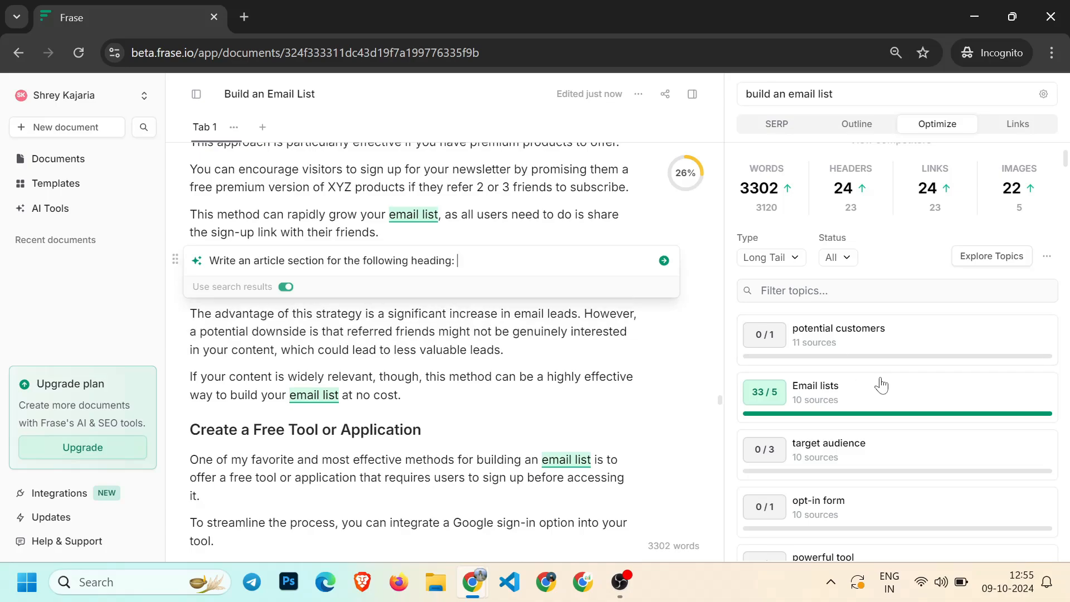
text(target audience)
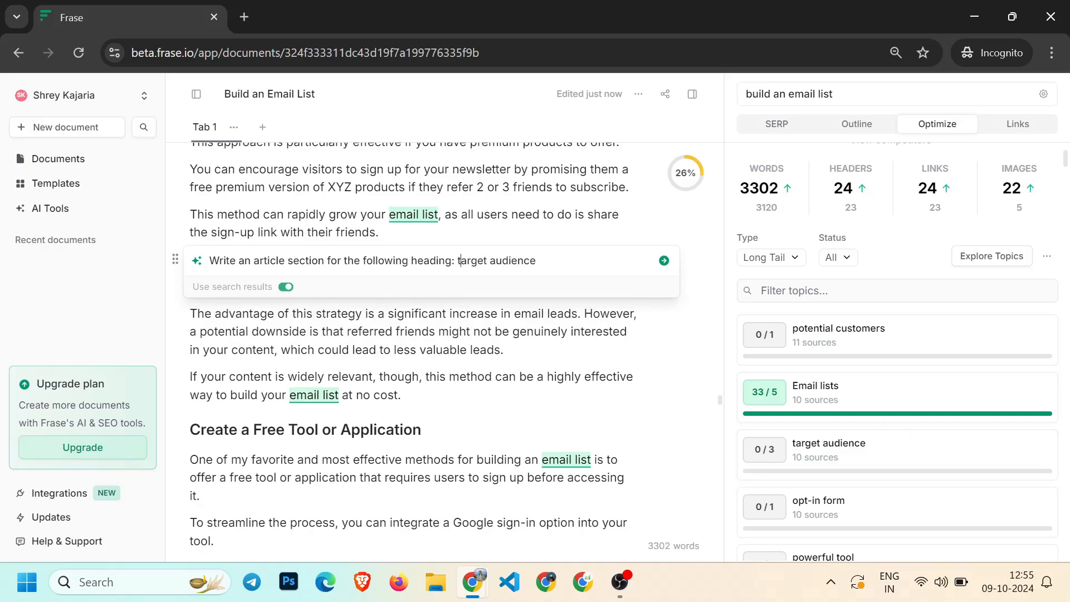
key(BackSpace)
text(T)
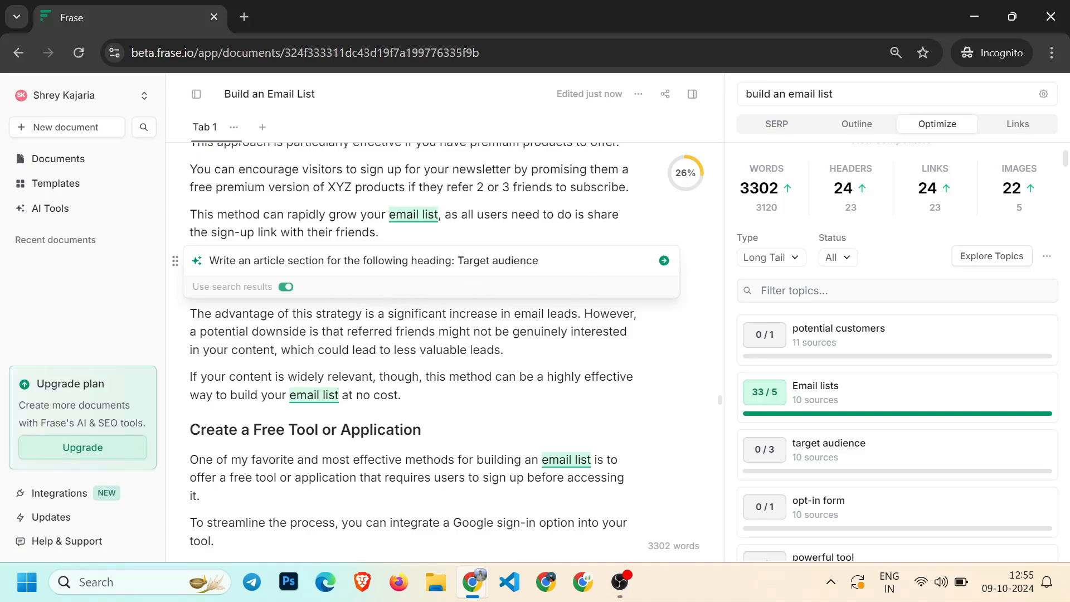
click(663, 260)
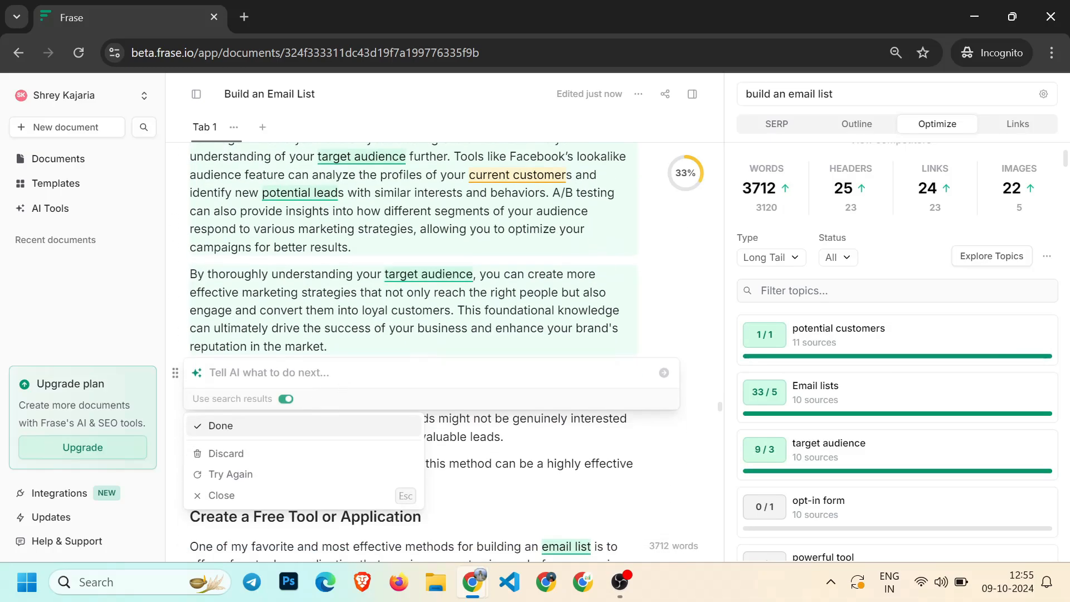
key(Return)
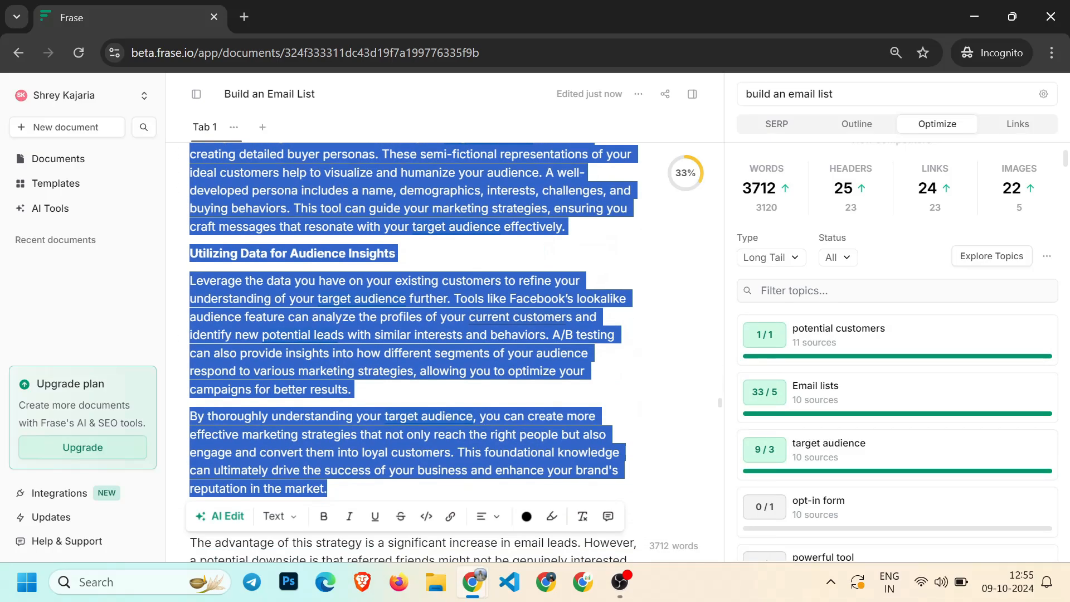
Review the inserted target audience section and the updated topic score and topic list
scroll(414, 351, up, 10)
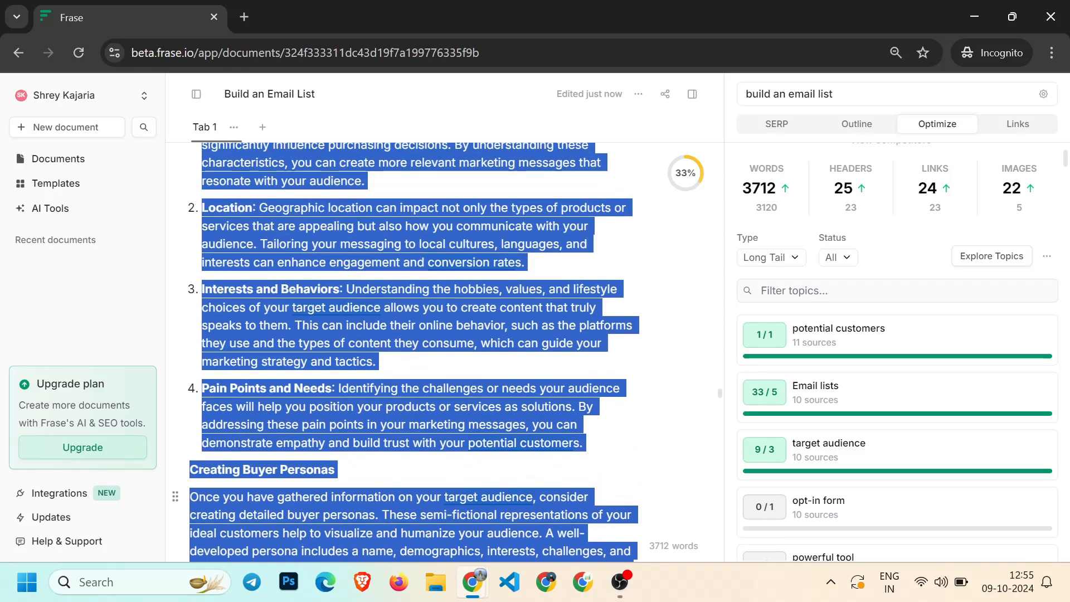
scroll(415, 351, up, 3)
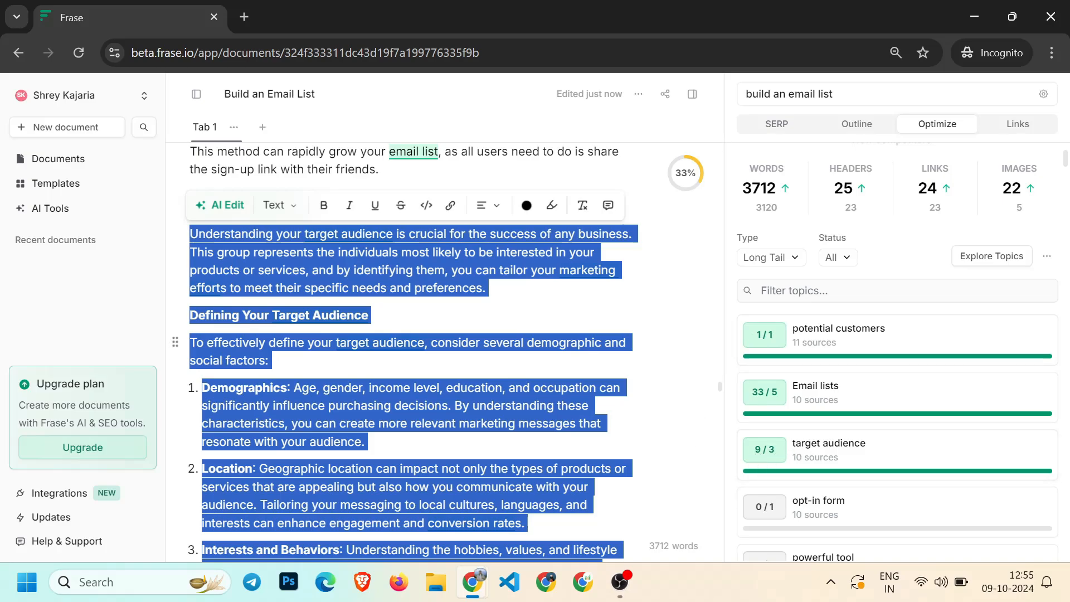
click(553, 394)
scroll(554, 394, down, 5)
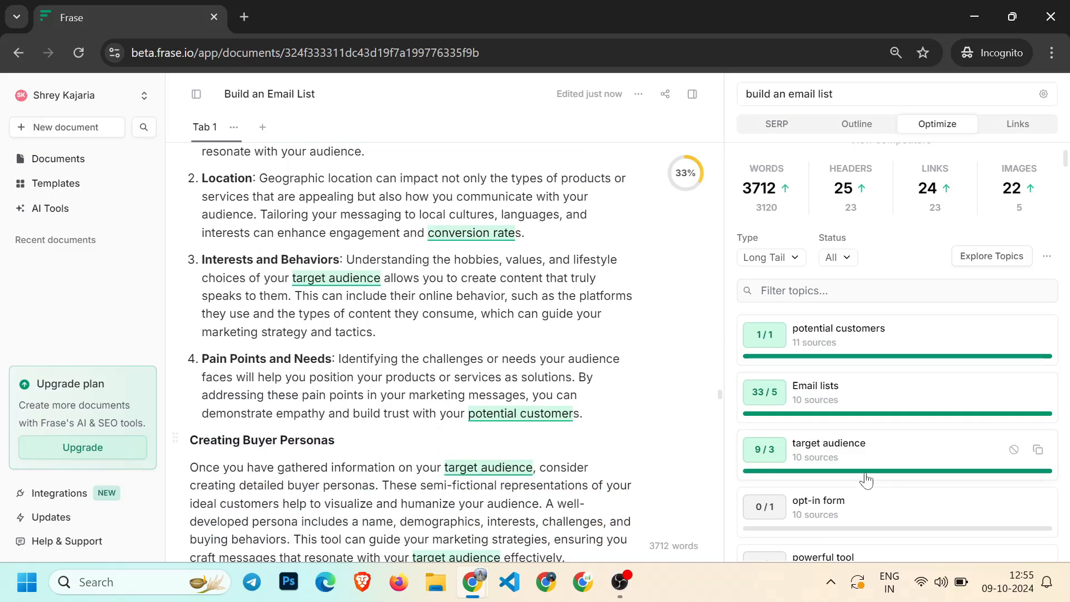
scroll(864, 478, down, 4)
scroll(803, 407, up, 5)
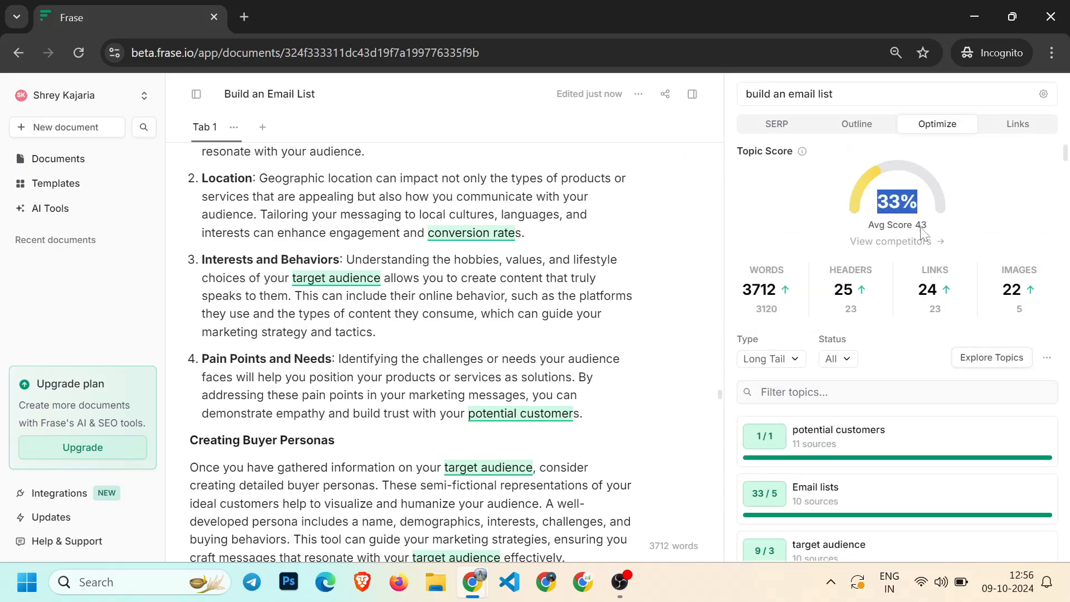
drag(868, 225, 913, 225)
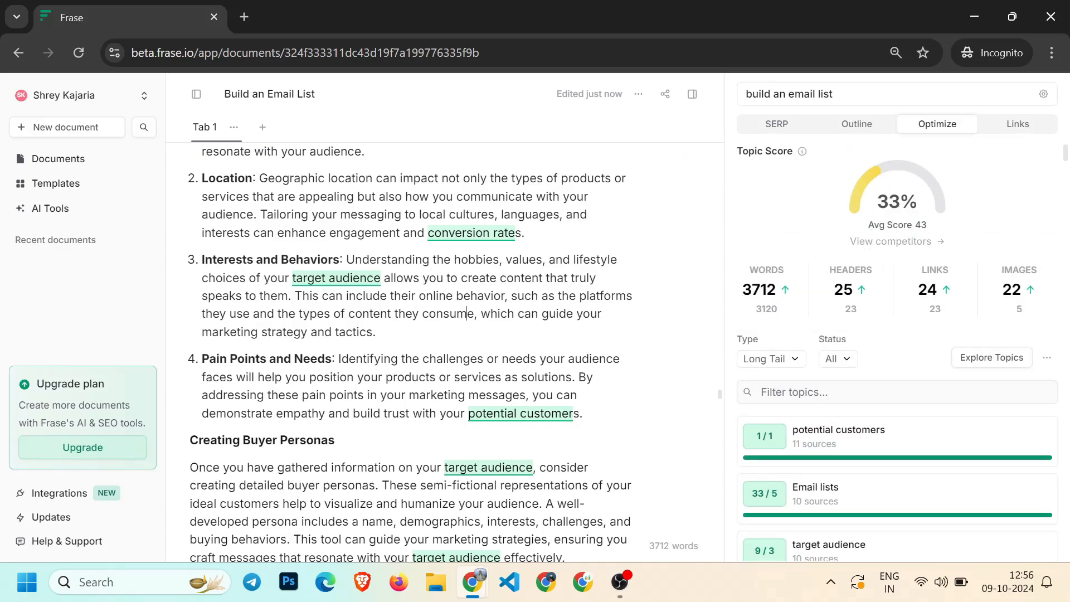
scroll(402, 352, down, 10)
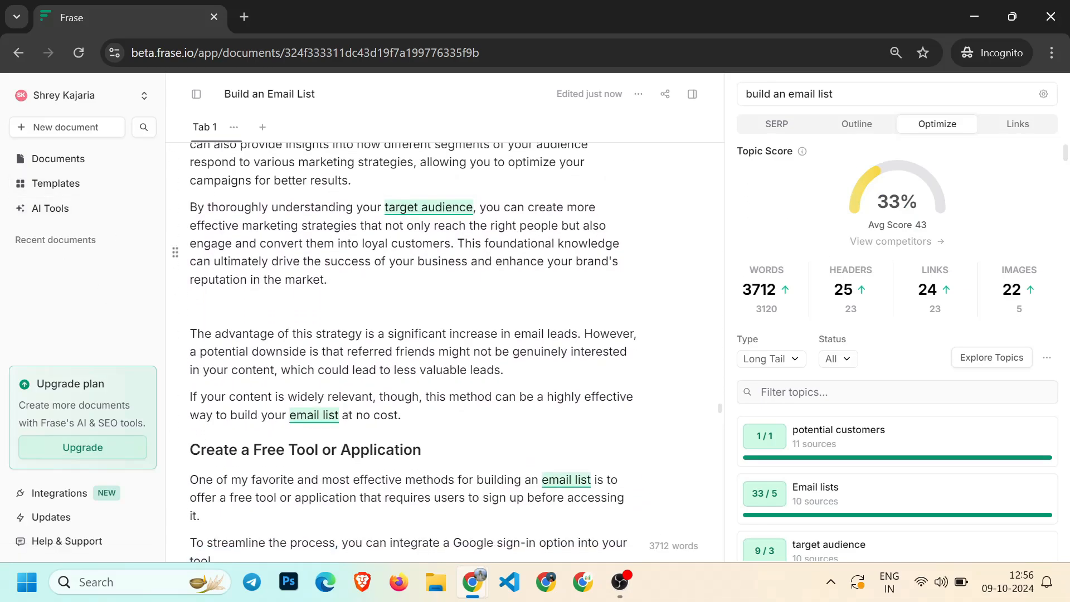
scroll(412, 334, down, 3)
scroll(808, 423, down, 4)
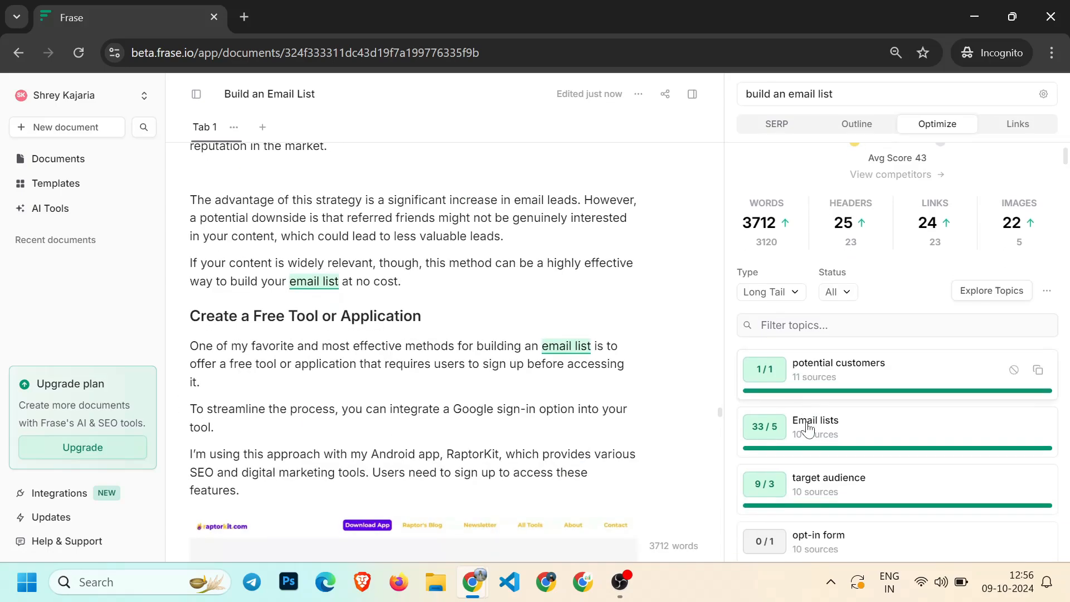
scroll(815, 370, down, 1)
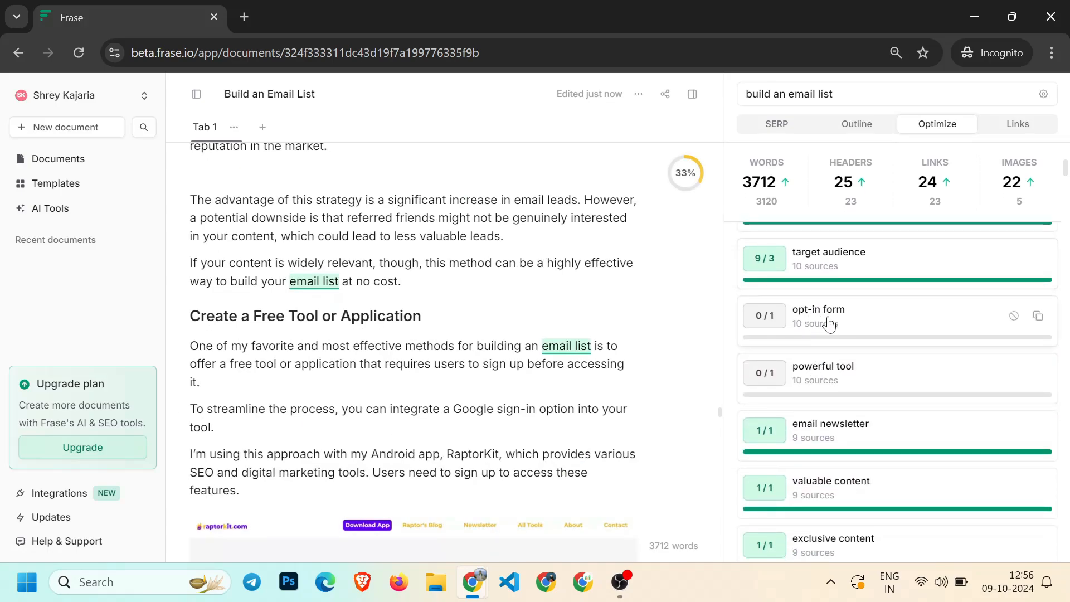
Insert the "opt-in form" topic term on a new line above the "Create a Free Tool or Application" heading
key(Return)
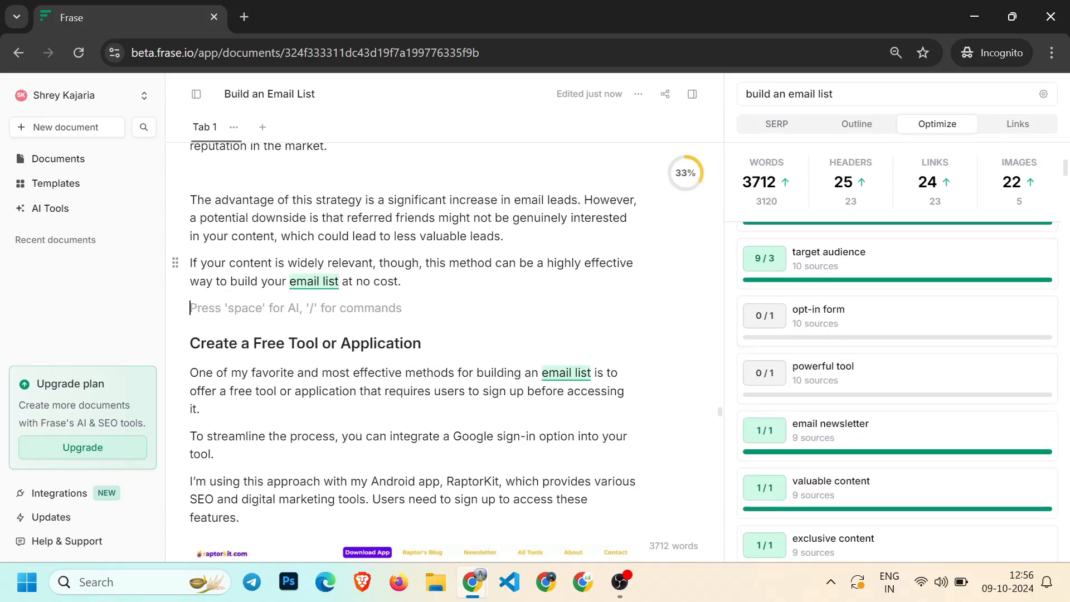
click(1032, 318)
click(1039, 322)
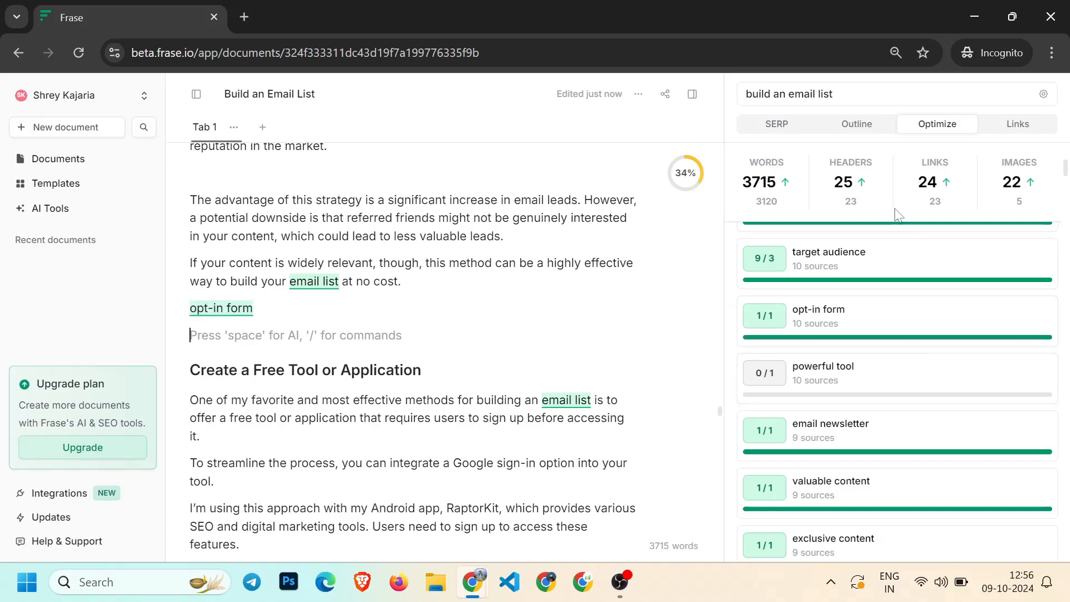
scroll(892, 223, up, 5)
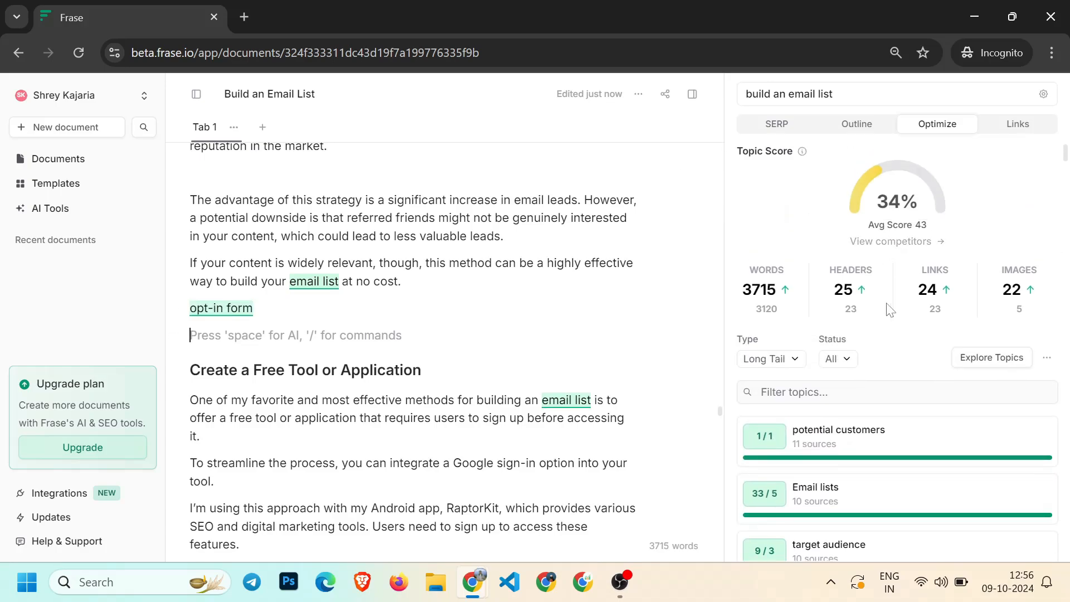
Insert the topic terms "powerful tool", "referral programs", "exclusive discounts" and "dedicated landing" as new lines above the "Create a Free Tool or Application" heading
scroll(890, 310, down, 5)
click(1037, 275)
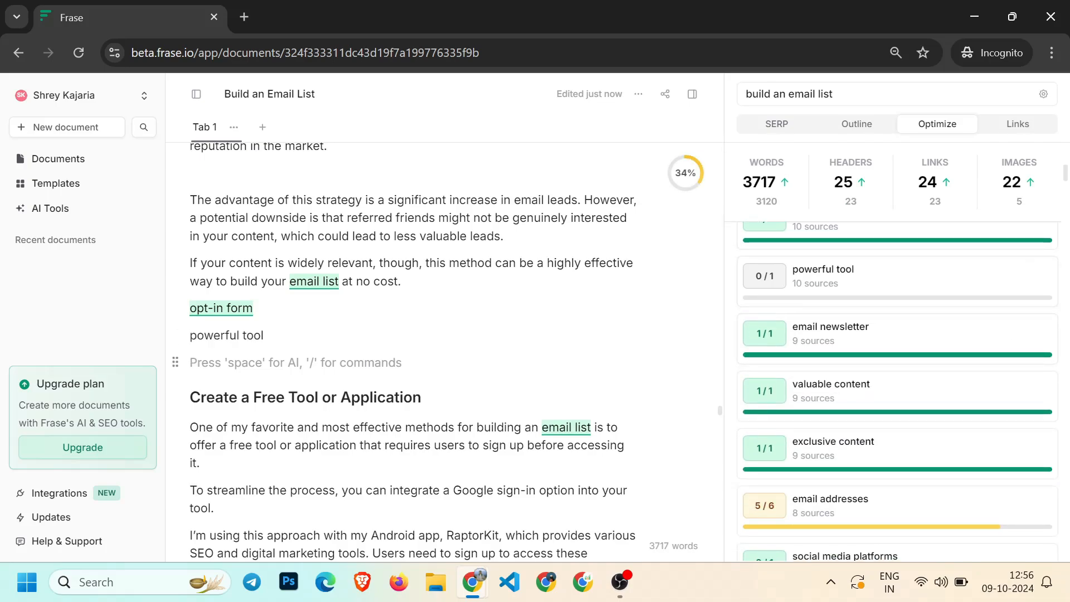
scroll(857, 354, down, 8)
scroll(936, 360, up, 4)
click(1038, 373)
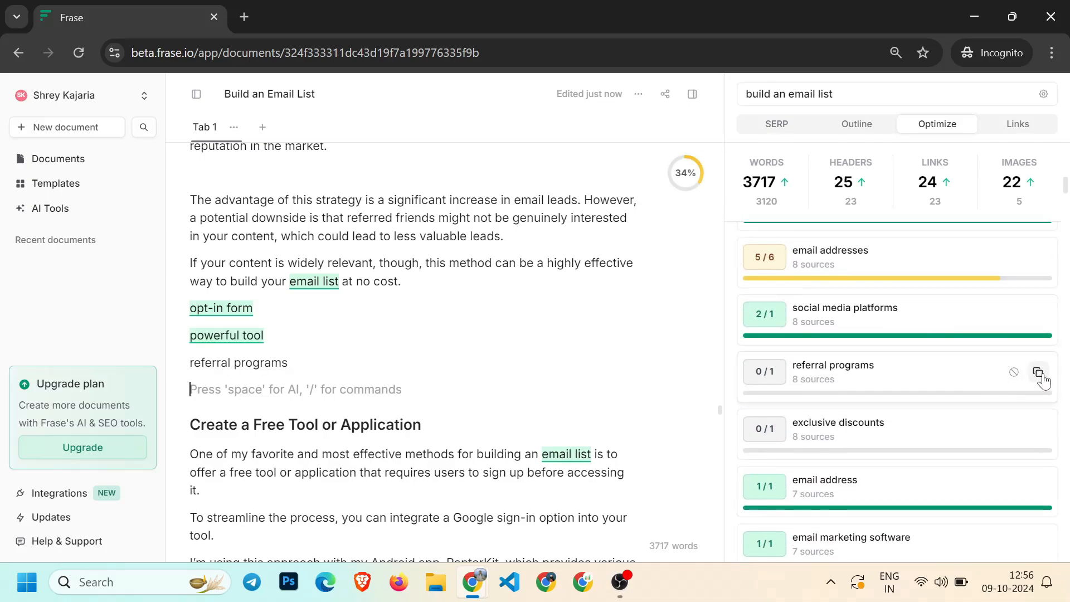
click(1039, 430)
scroll(880, 344, down, 4)
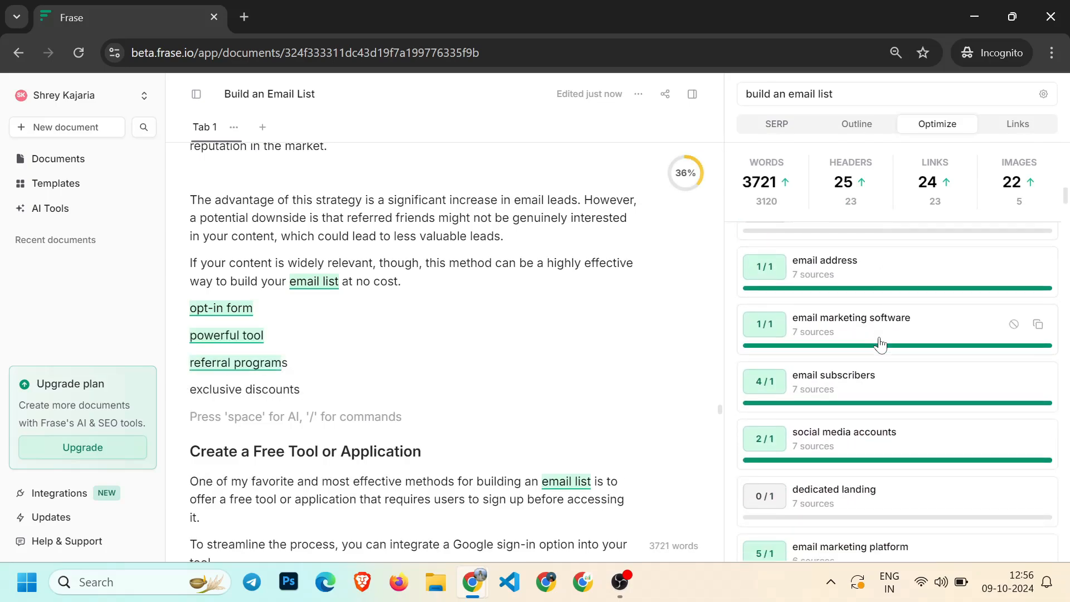
scroll(881, 344, down, 3)
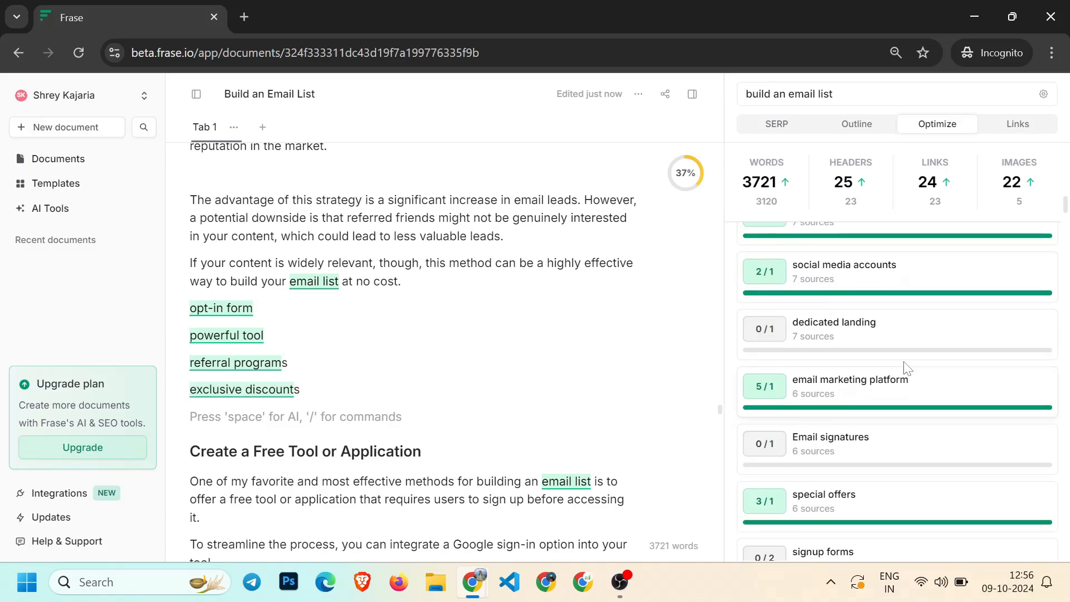
click(1038, 328)
Append the topic terms "Email signatures", "signup forms", "email marketing strategies" and "signup forms" at the end of the article
scroll(924, 341, up, 10)
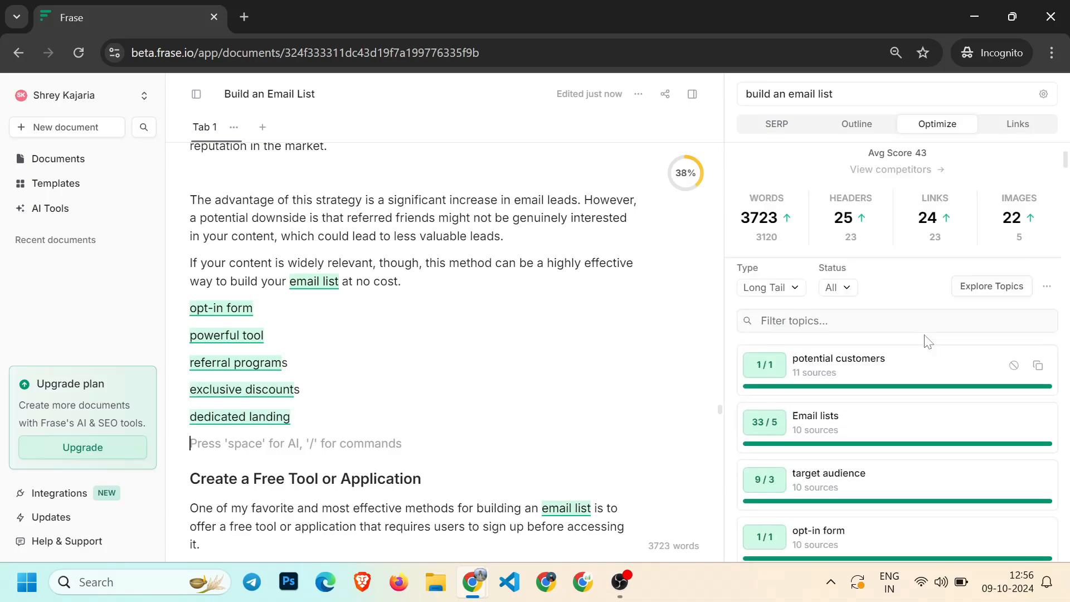
drag(878, 202, 899, 204)
scroll(862, 444, down, 15)
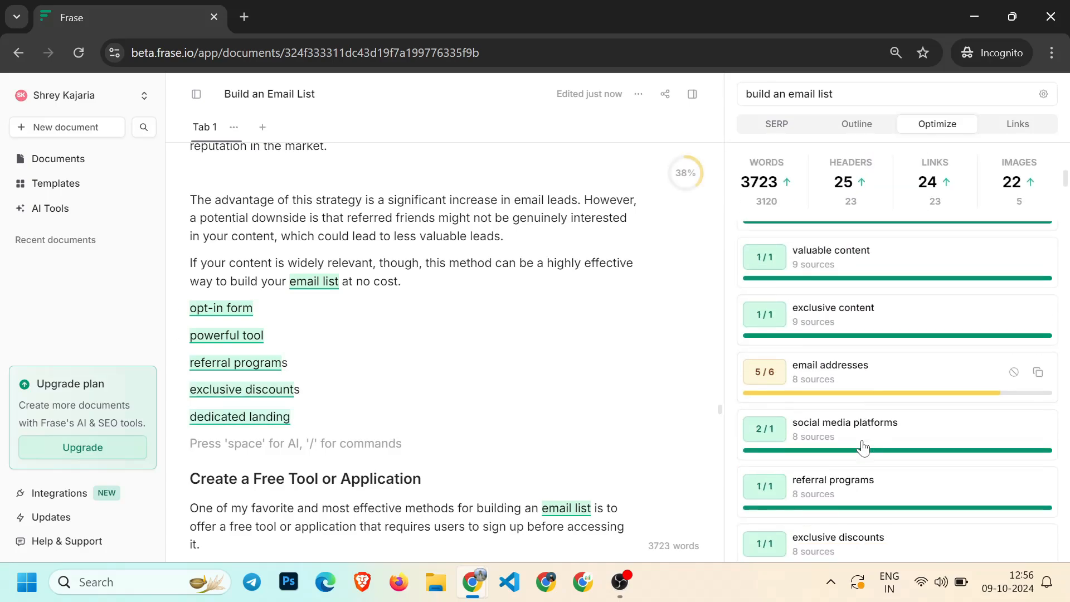
click(1039, 364)
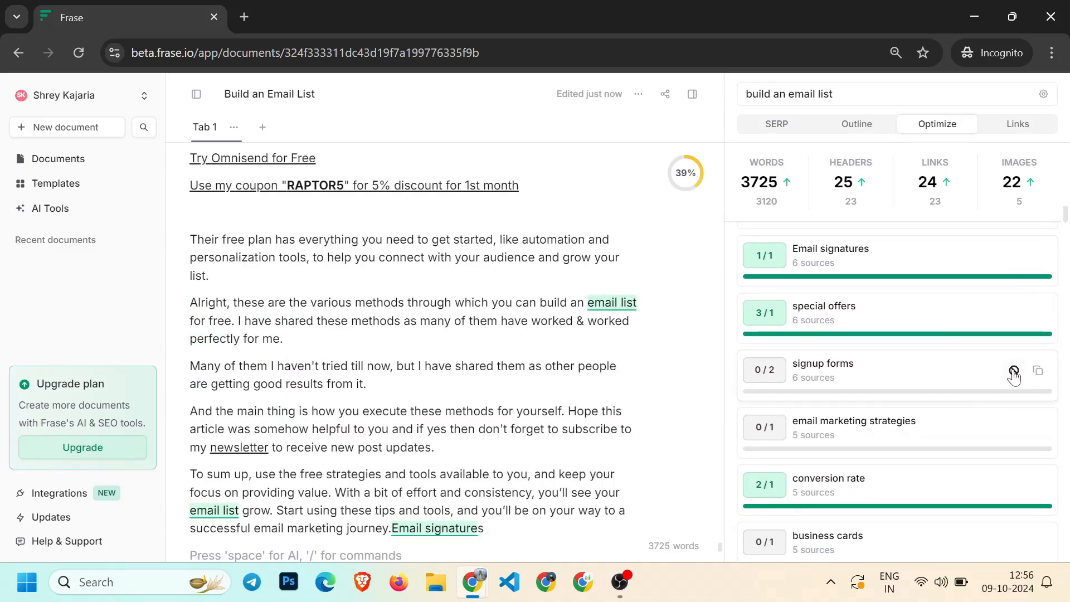
click(1038, 365)
click(1037, 424)
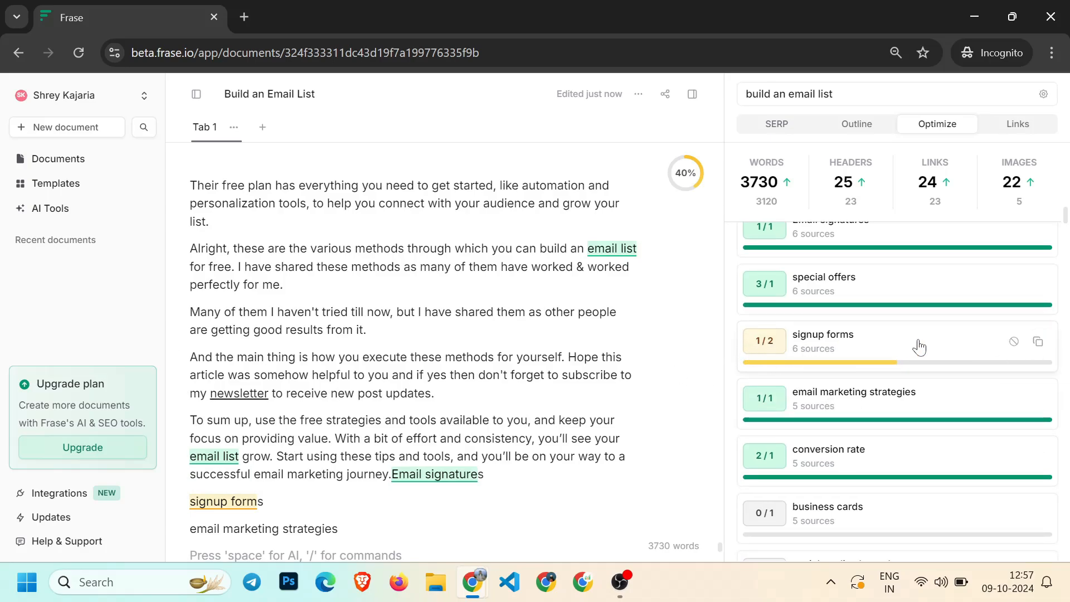
click(1037, 342)
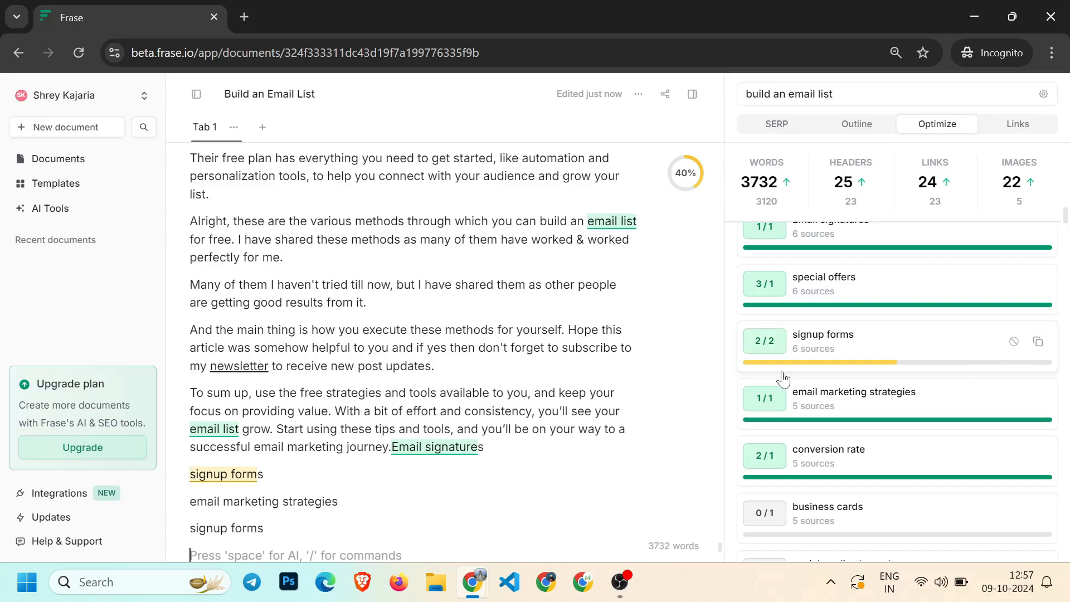
Add the topic terms "business cards", "social media channels", "customer loyalty", "social proof" and "marketing campaigns" at the article's end
scroll(783, 430, down, 4)
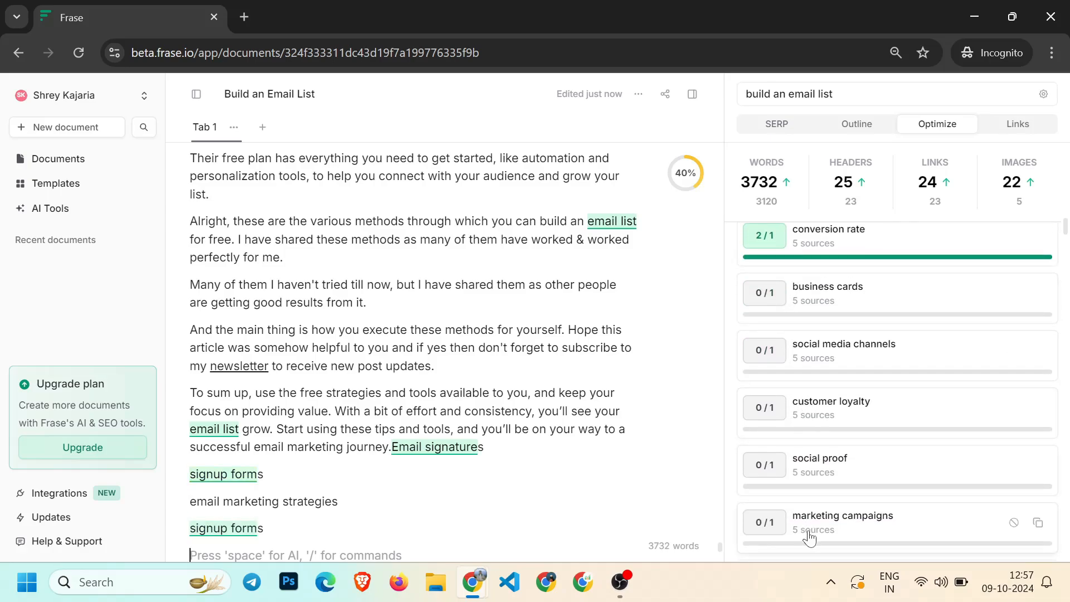
click(1037, 295)
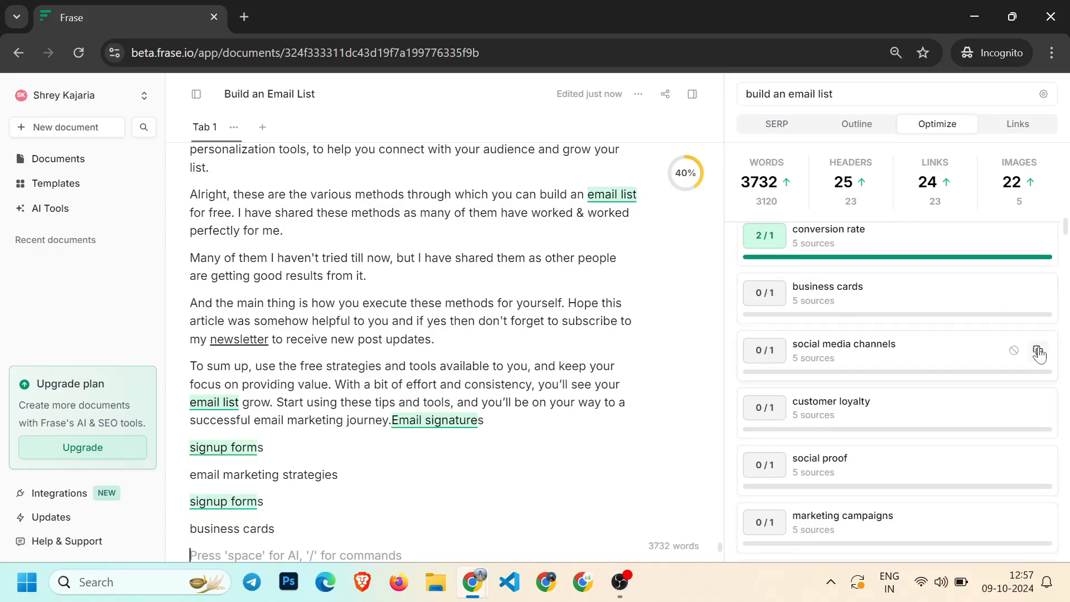
click(1037, 350)
click(1037, 407)
click(1037, 465)
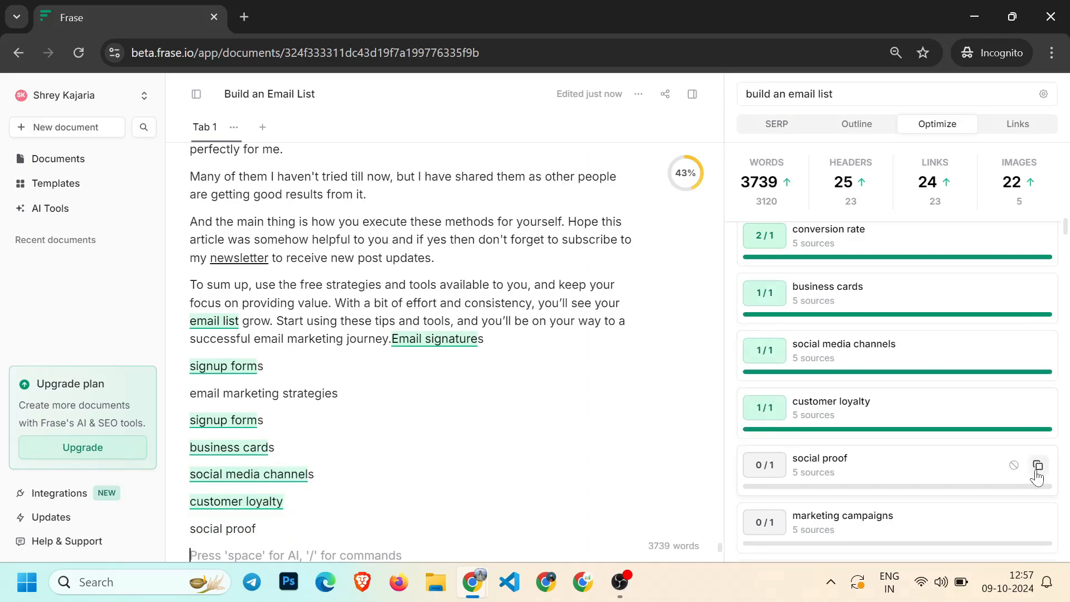
click(1037, 524)
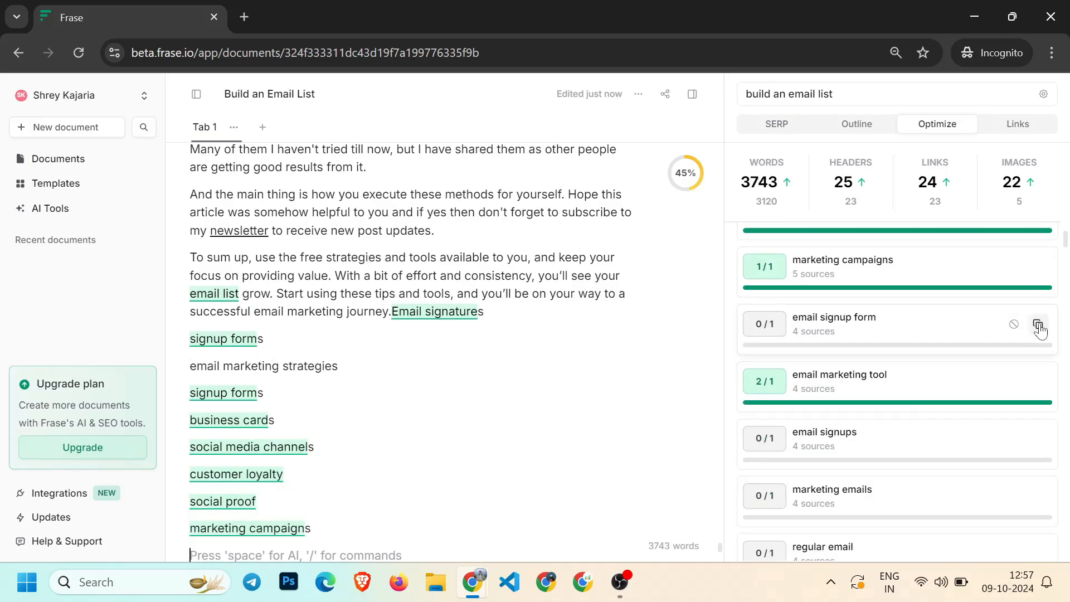
Add the topic terms "email signup form", "email signups", "marketing emails" and "regular email" at the article's end
click(1037, 325)
click(1038, 439)
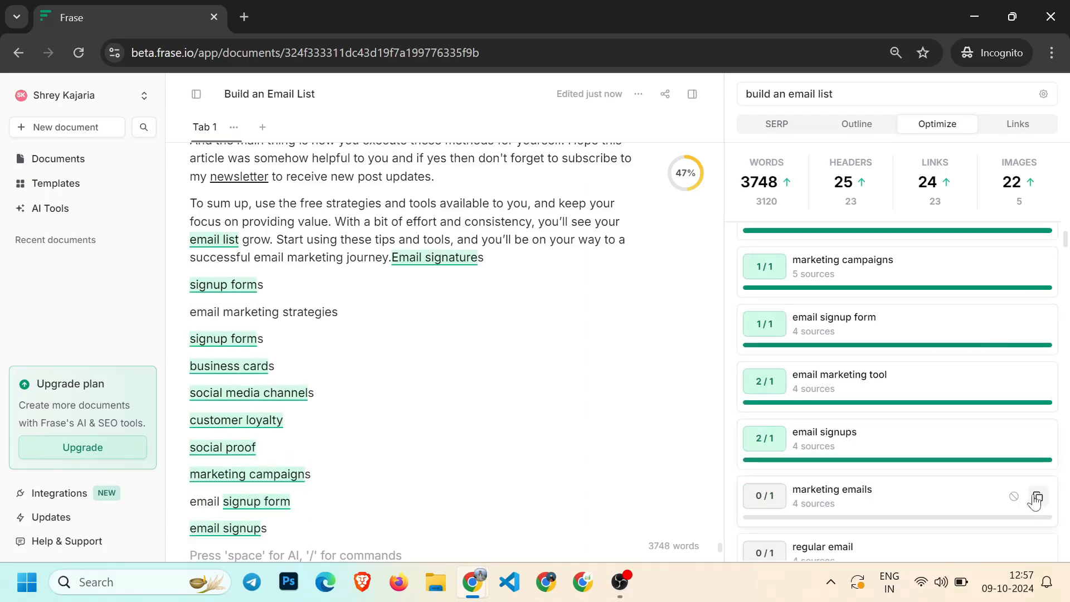
click(1037, 497)
click(1038, 553)
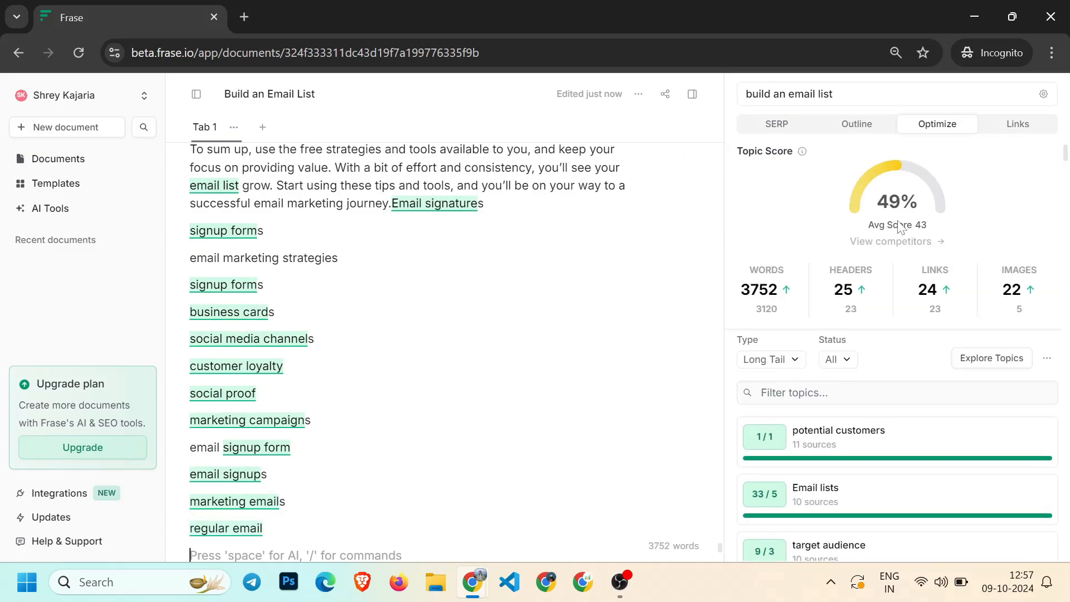
drag(914, 225, 920, 226)
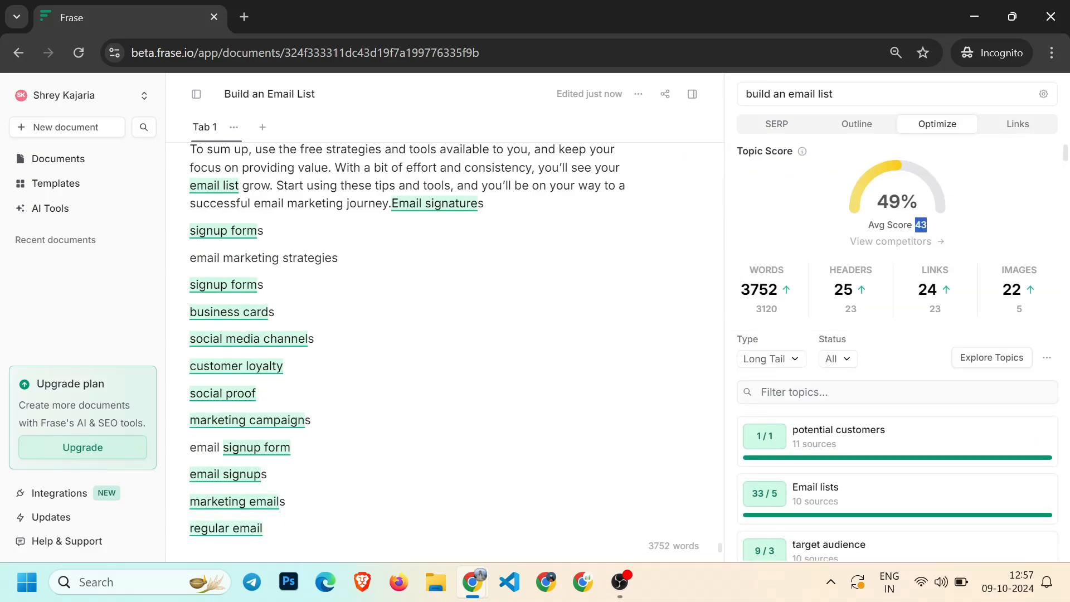
click(888, 228)
Add further topic terms, including "bounce rates", "engagement rates", "coupon code", "action button", "exit intent pop-ups" and "personalized landing", at the article's end
scroll(874, 437, down, 10)
scroll(886, 440, down, 3)
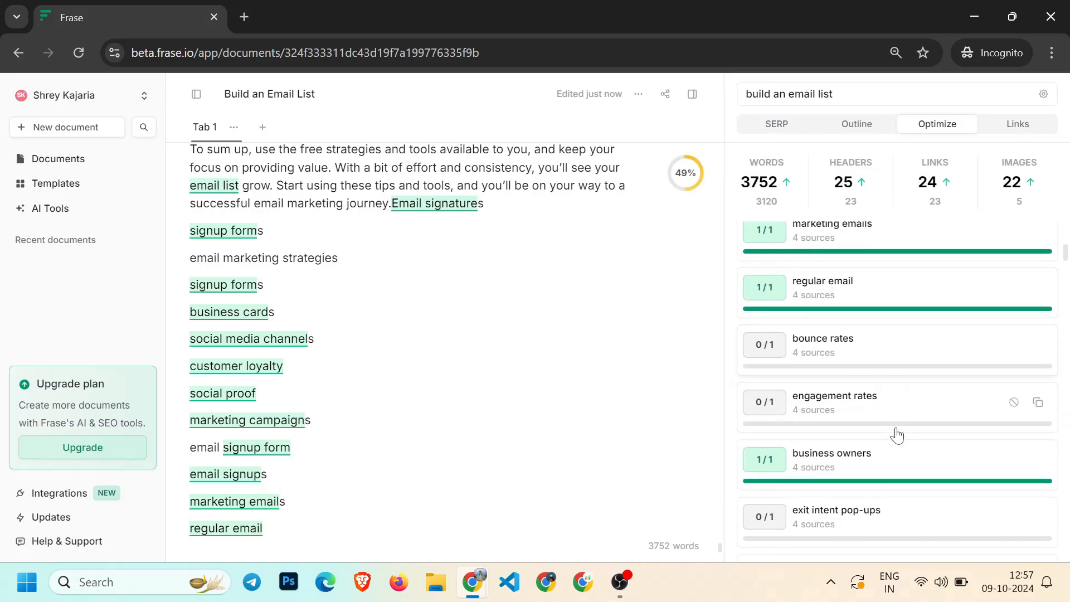
click(1037, 326)
click(1038, 379)
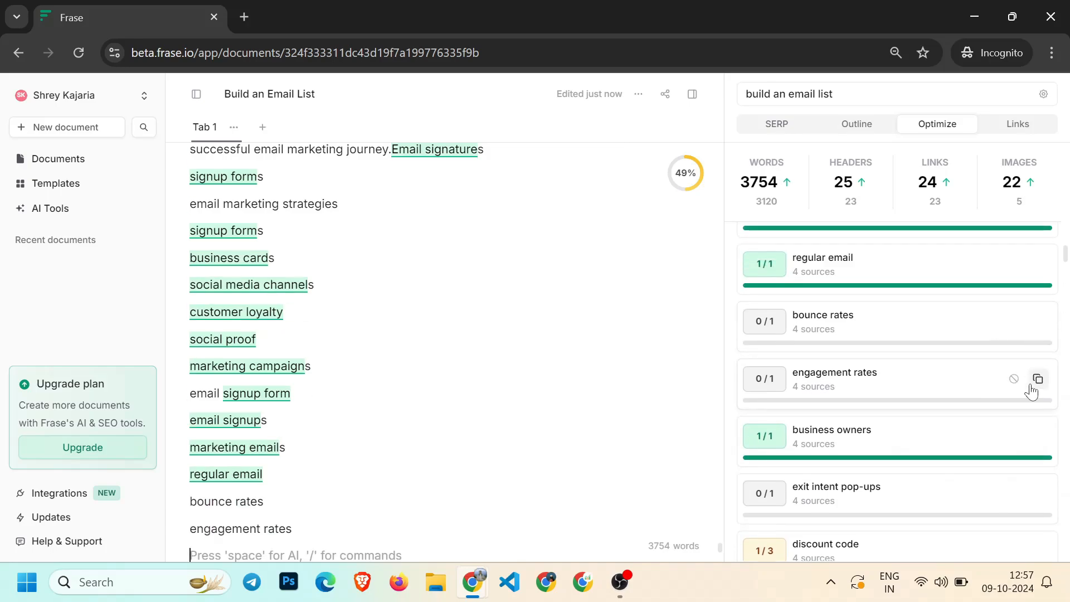
scroll(1026, 407, down, 4)
click(1038, 366)
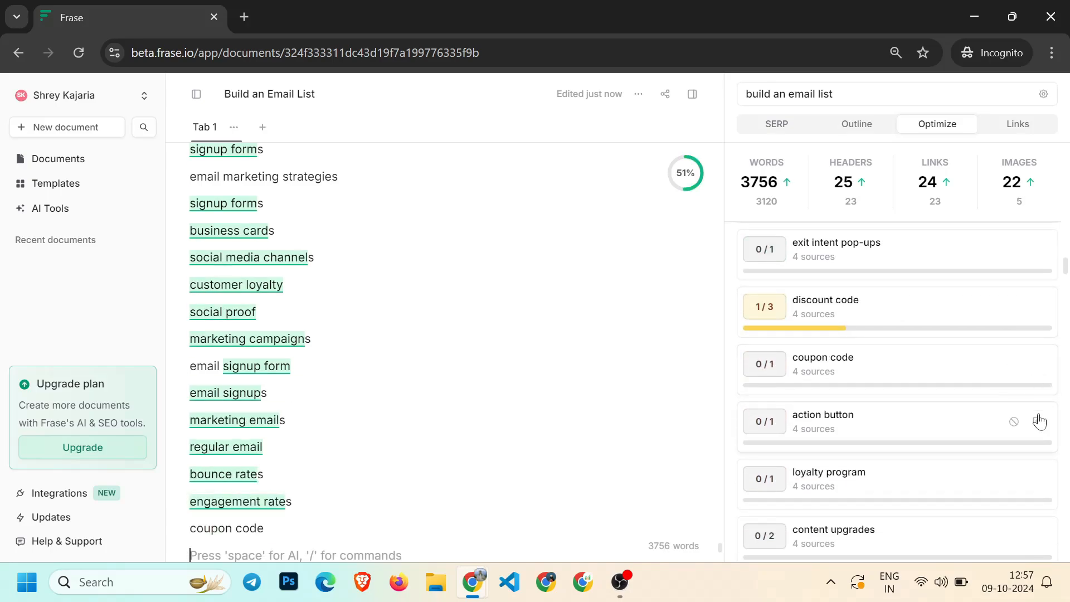
click(1037, 422)
click(1038, 250)
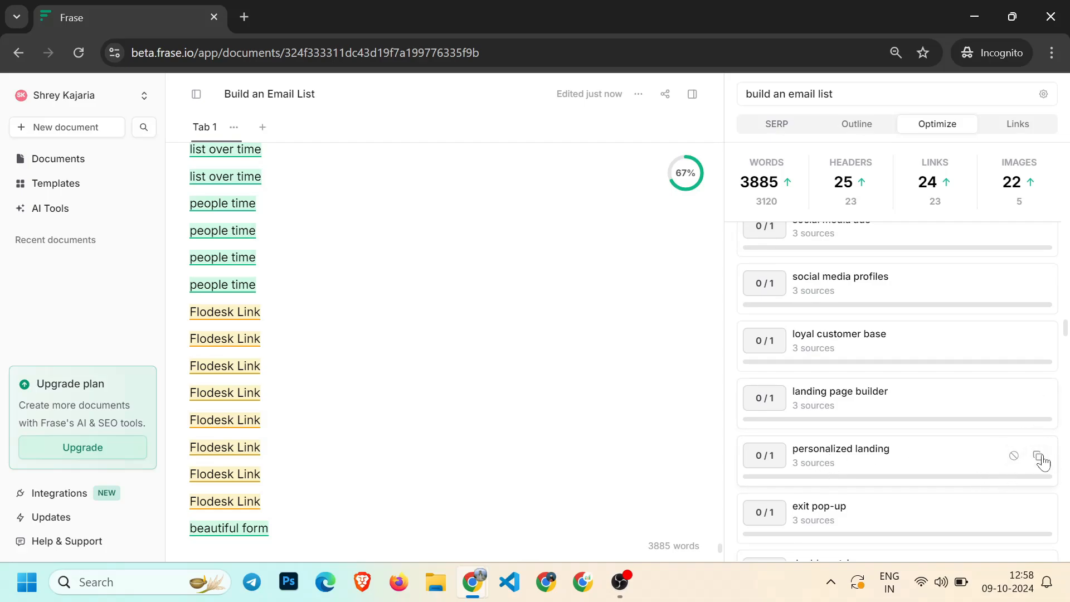
click(1038, 455)
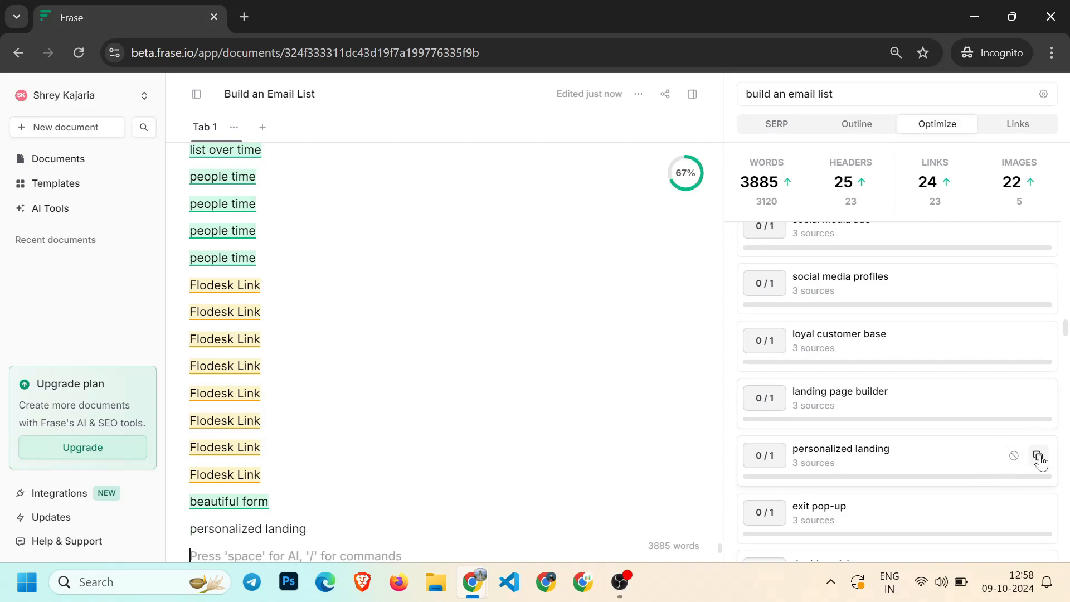
Open the "personalized landing" topic's mention details and competitor snippets, then return to the topic list
click(832, 453)
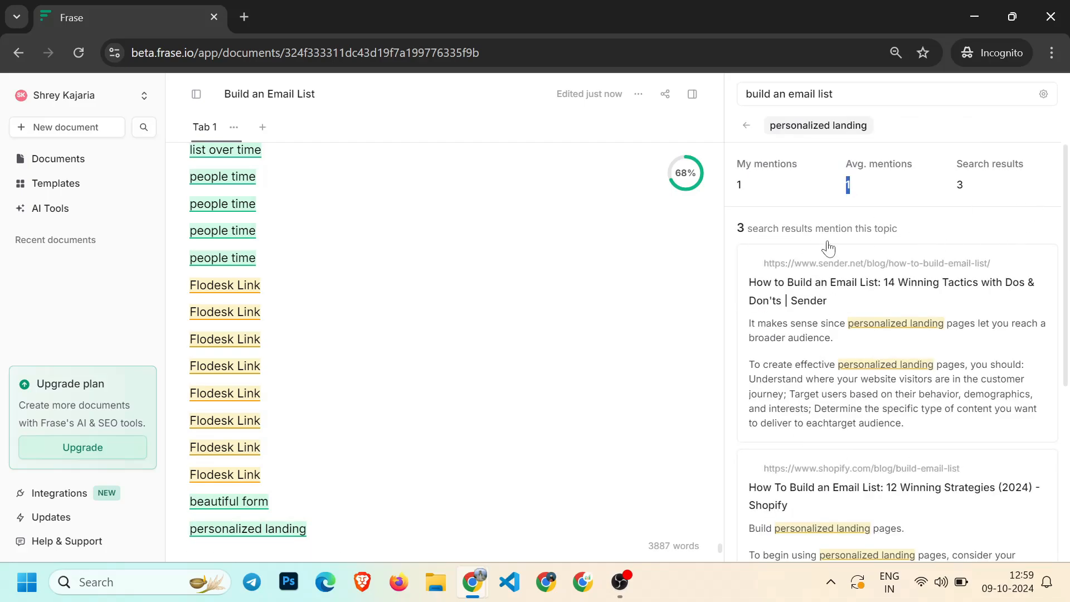
scroll(886, 362, down, 5)
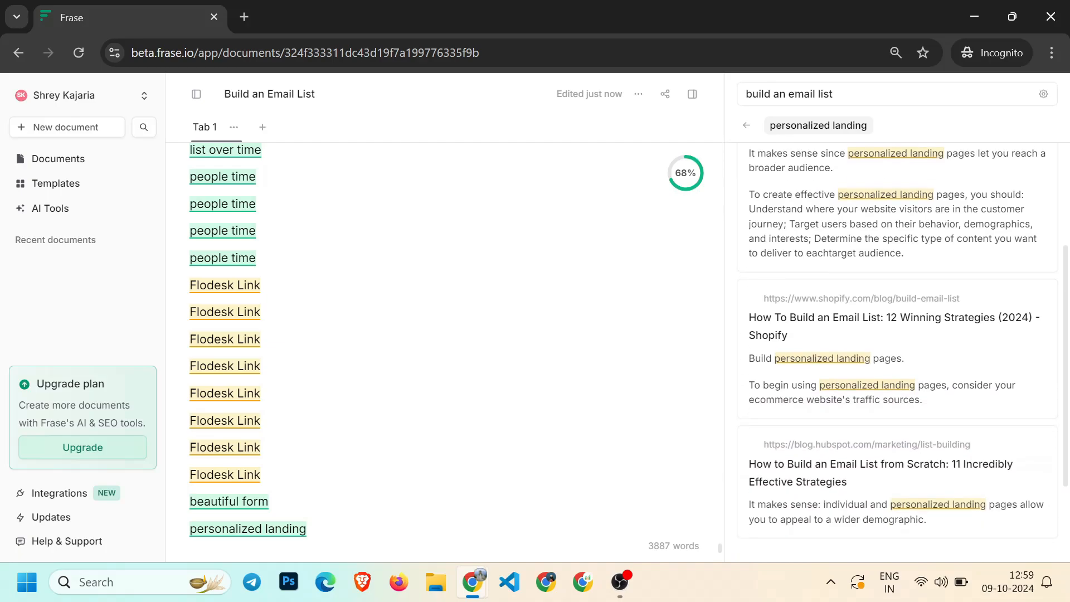
scroll(887, 448, up, 5)
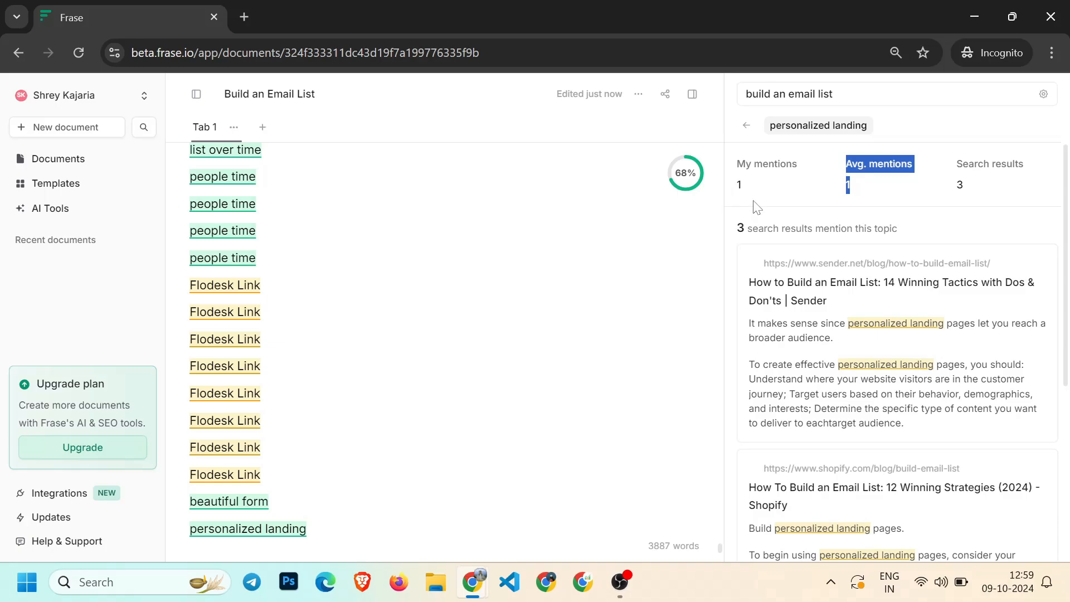
click(746, 124)
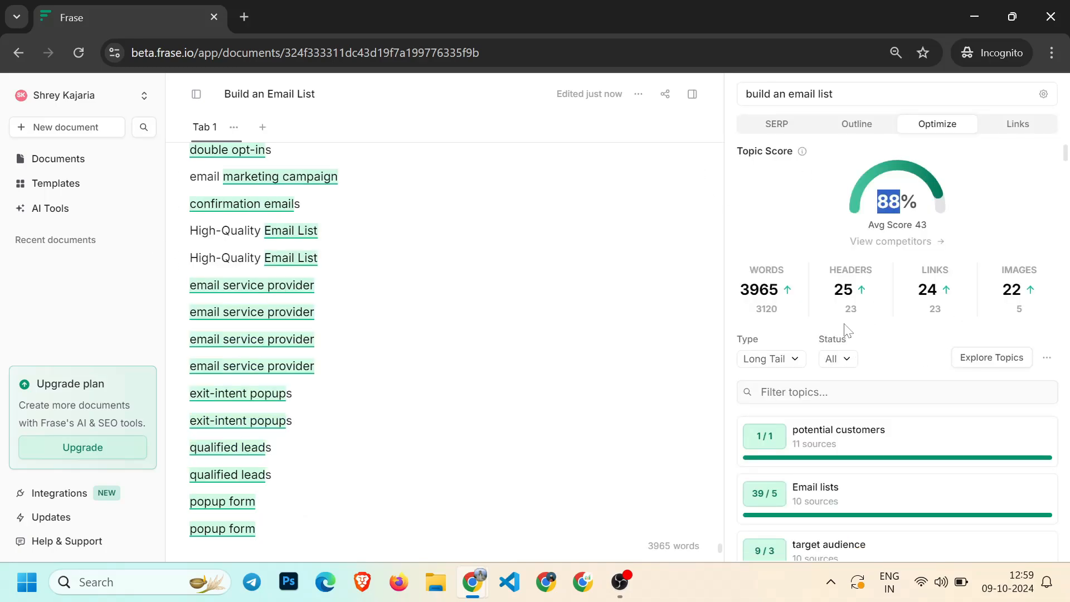
Review the updated topic score and scroll through the article's sections and added terms
click(829, 201)
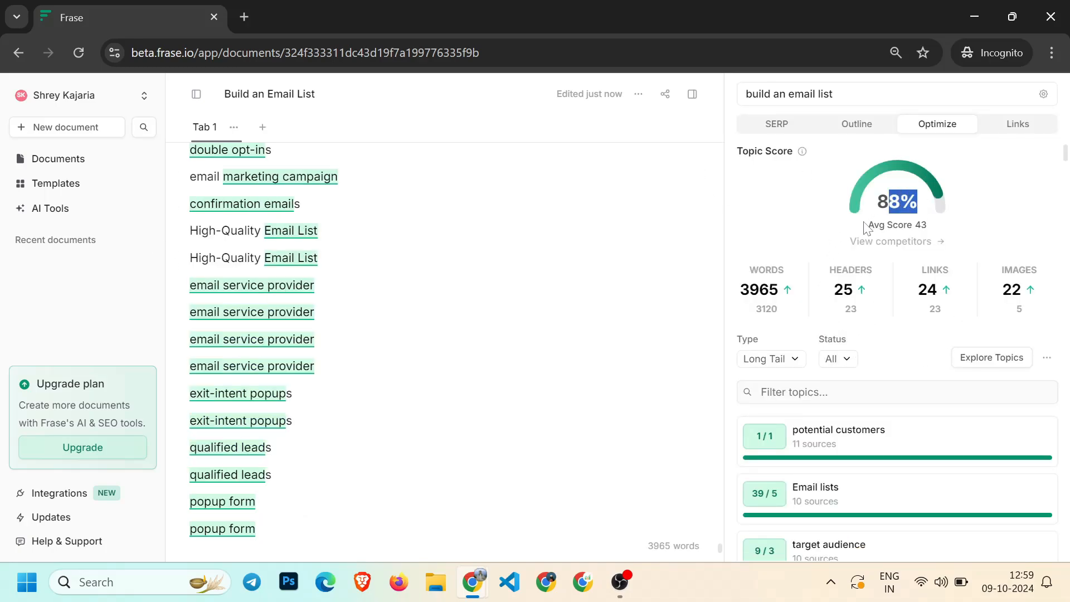
scroll(916, 465, down, 2)
scroll(916, 465, down, 10)
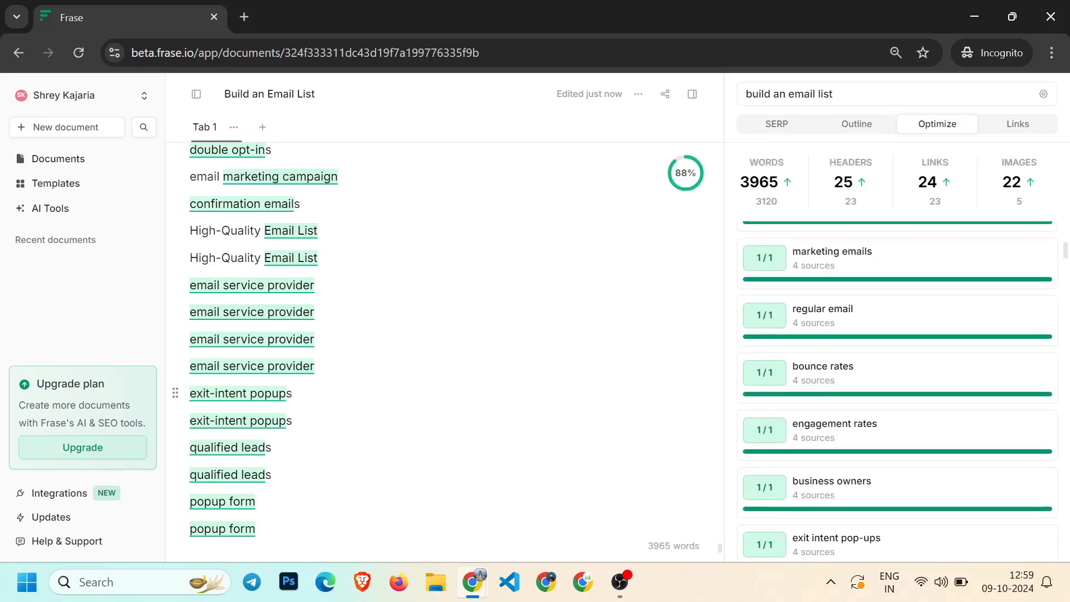
scroll(390, 460, up, 10)
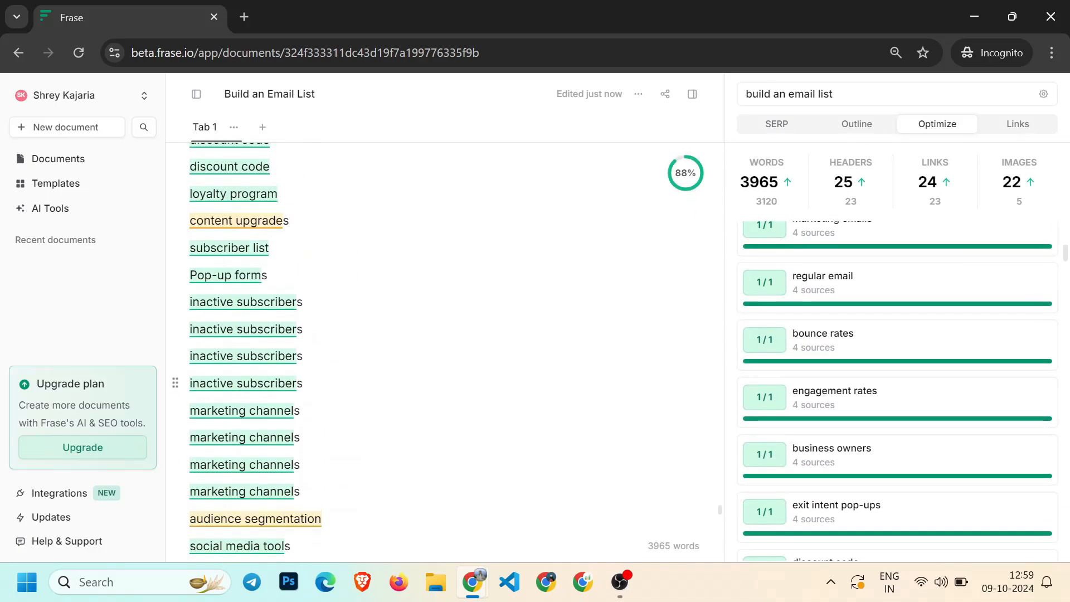
scroll(390, 460, up, 8)
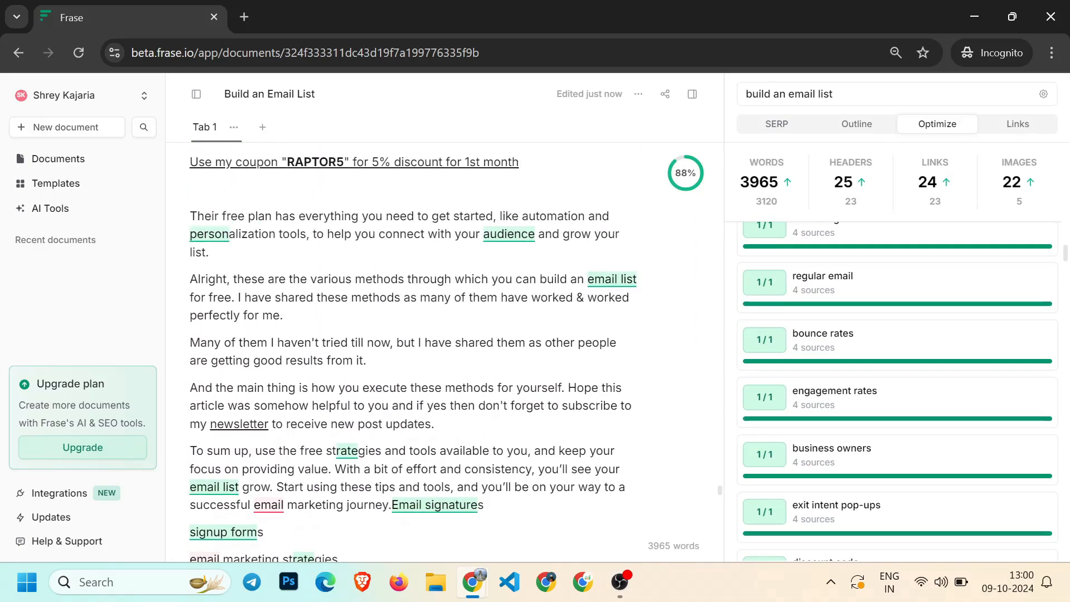
drag(237, 337, 437, 337)
click(455, 382)
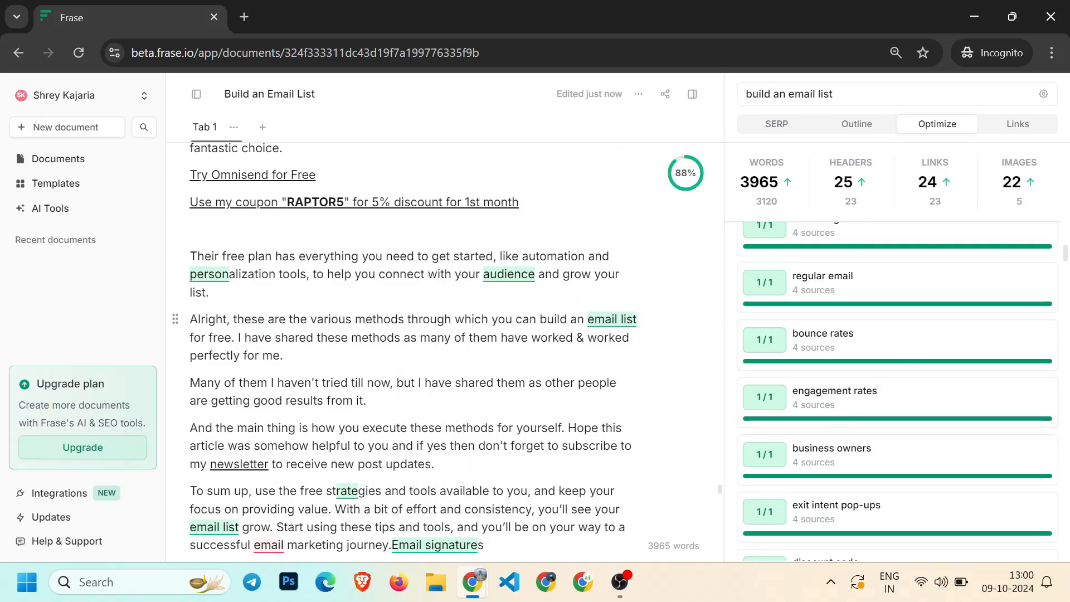
scroll(401, 351, up, 6)
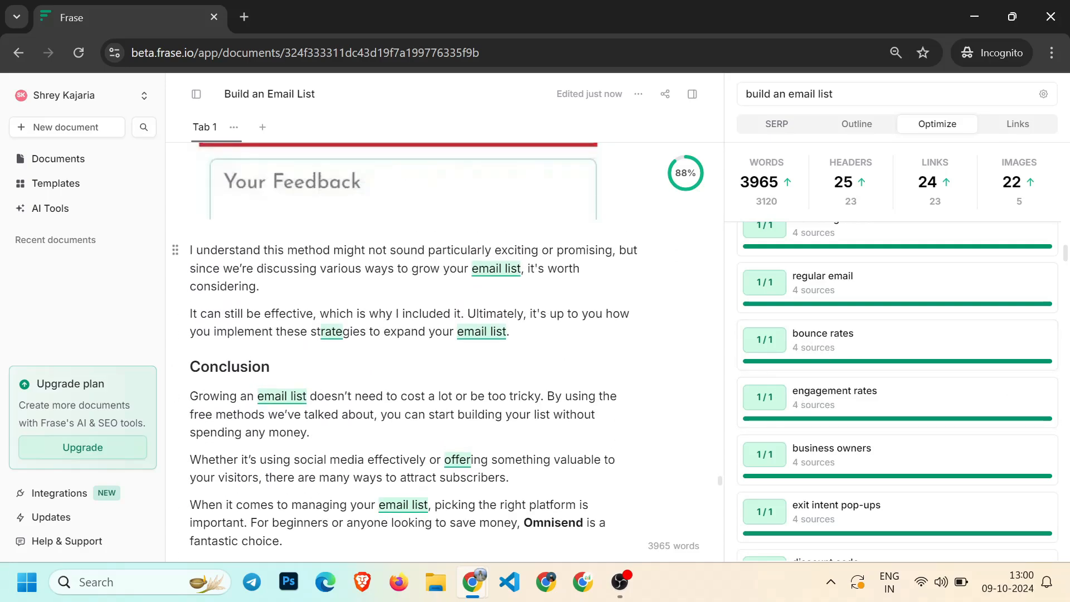
scroll(693, 174, up, 20)
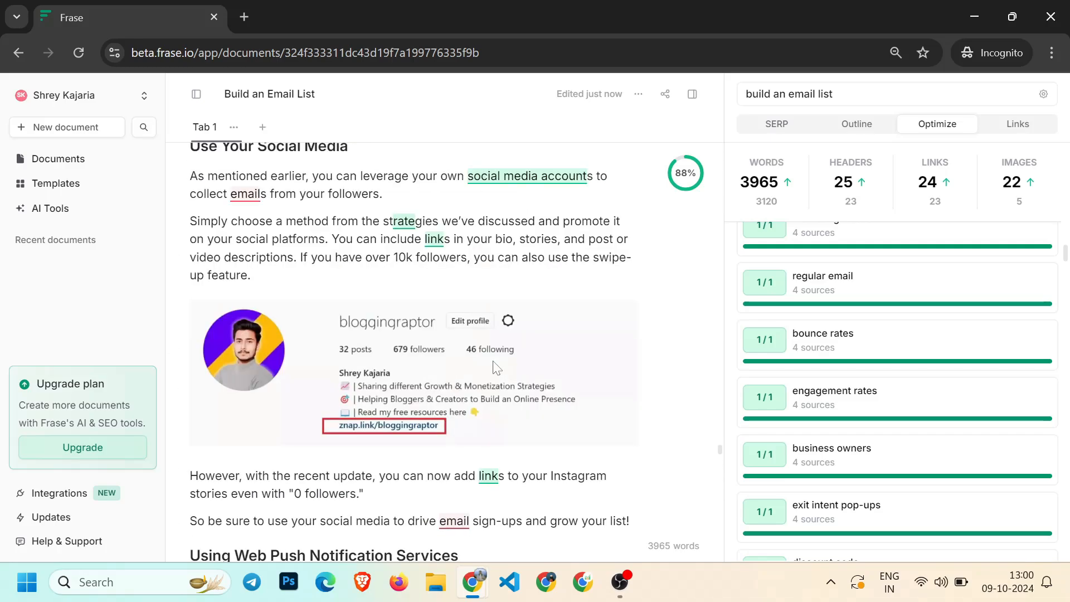
scroll(693, 175, down, 15)
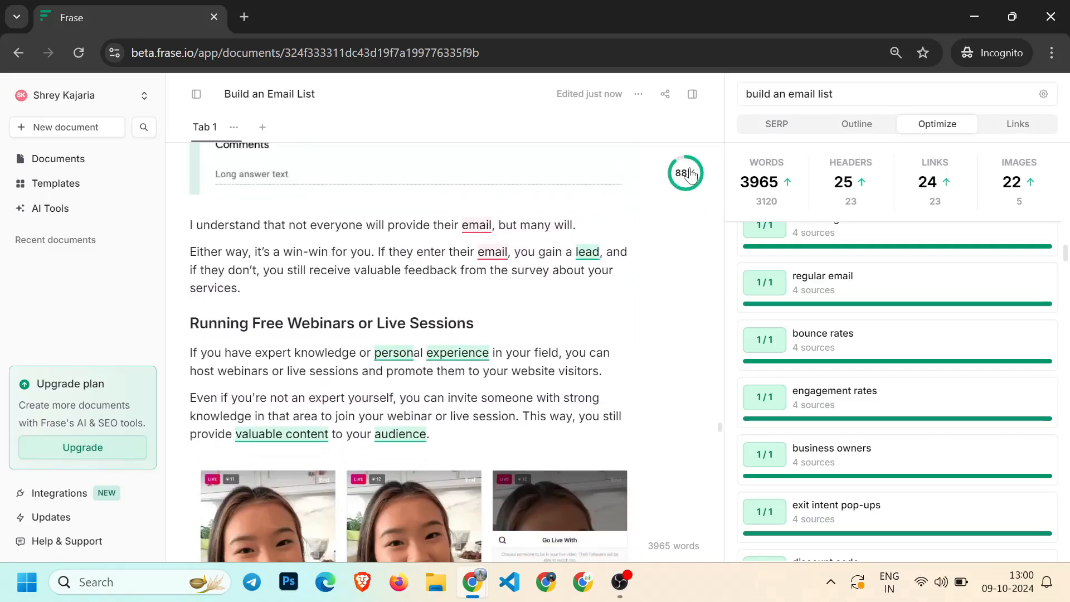
scroll(686, 183, down, 6)
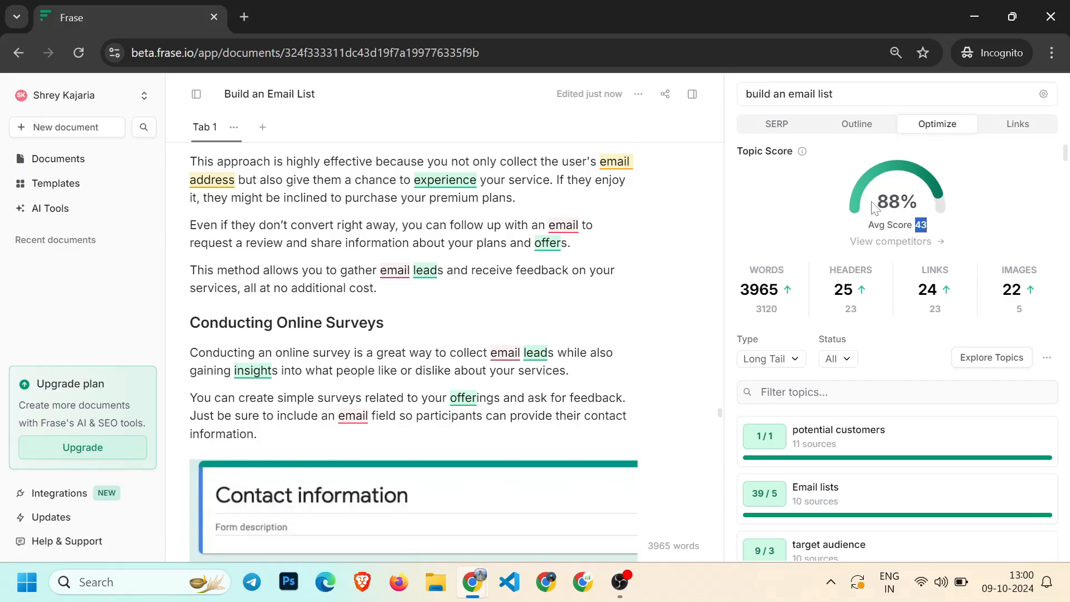
drag(877, 202, 918, 202)
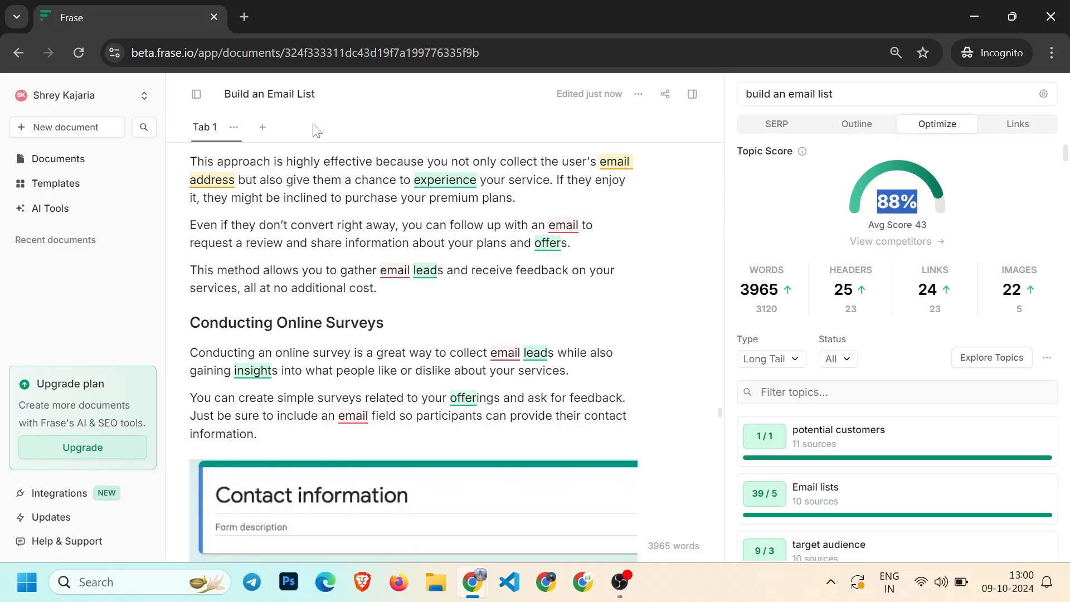
Return to the article's top and browse the competitor search results and their headings
scroll(413, 351, up, 20)
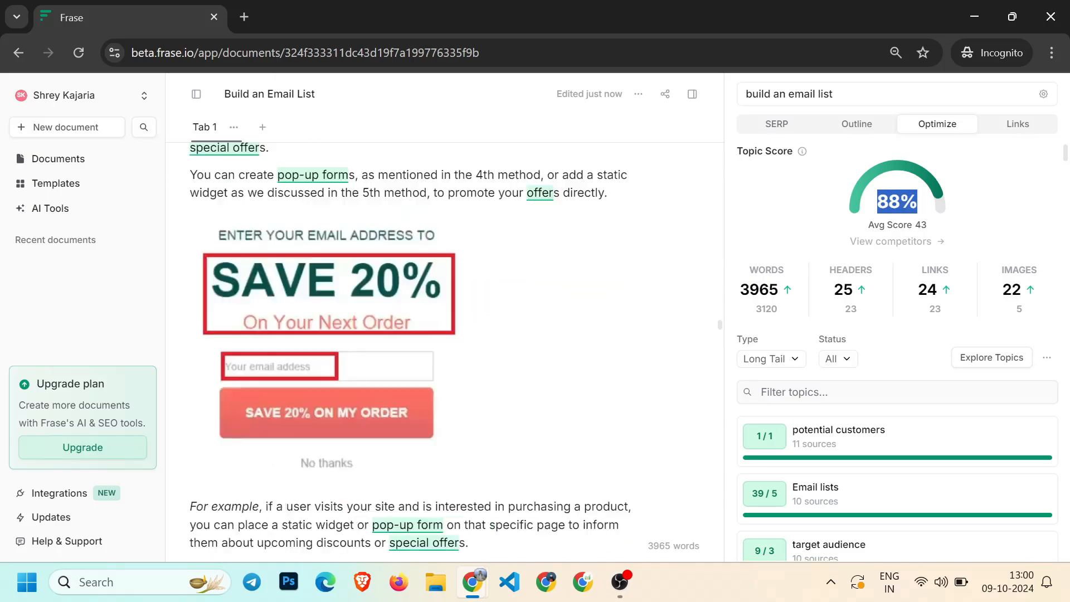
scroll(412, 351, up, 20)
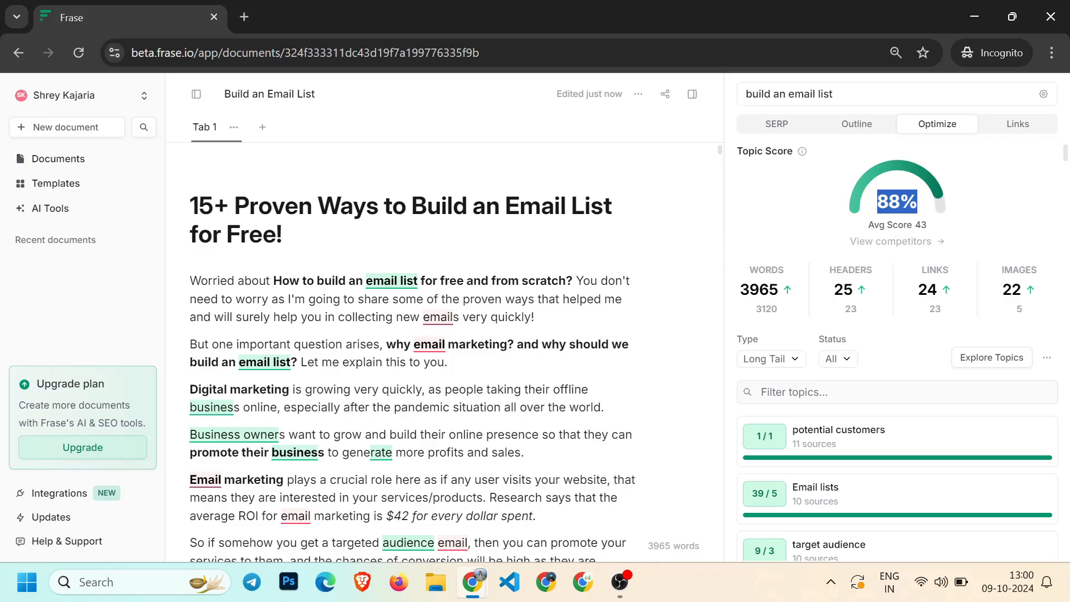
click(863, 204)
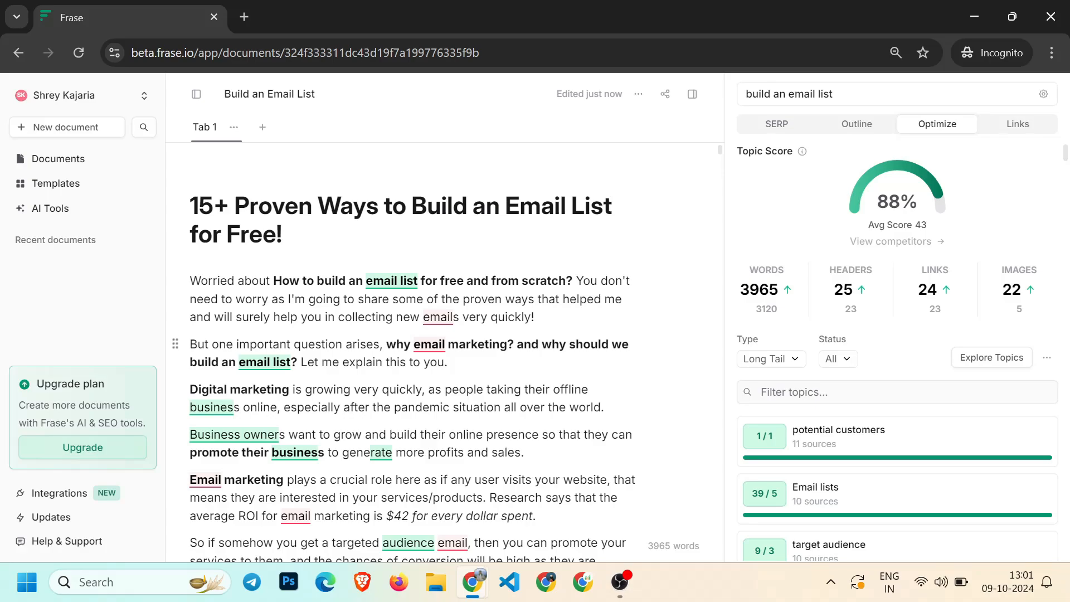
click(777, 124)
scroll(897, 334, down, 2)
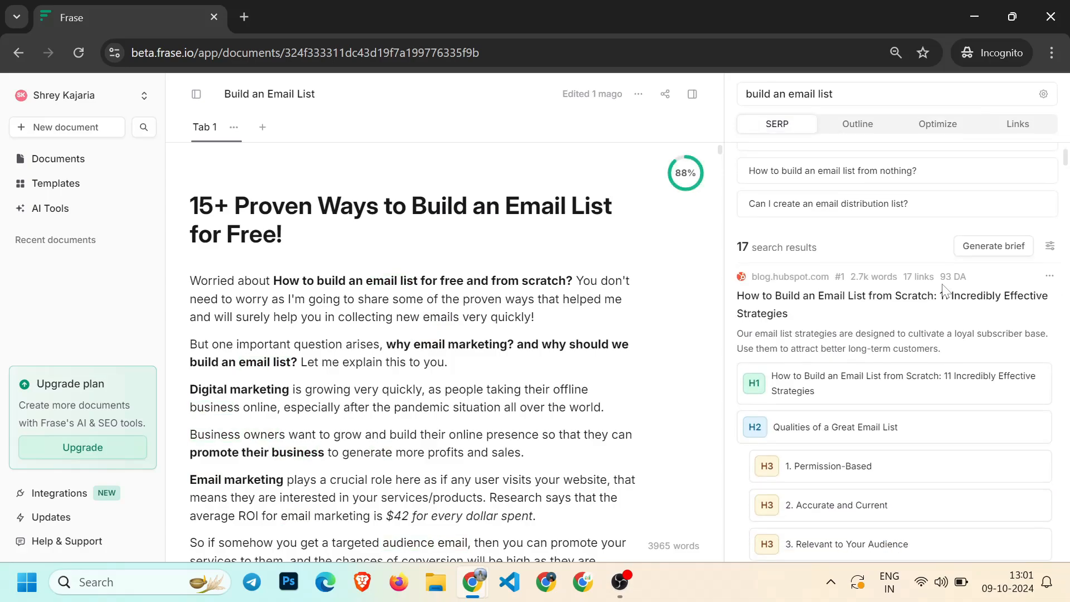
drag(941, 276, 957, 276)
scroll(884, 351, down, 5)
Switch to the WordPress post editor window and back to the Frase document
mouse_move(472, 582)
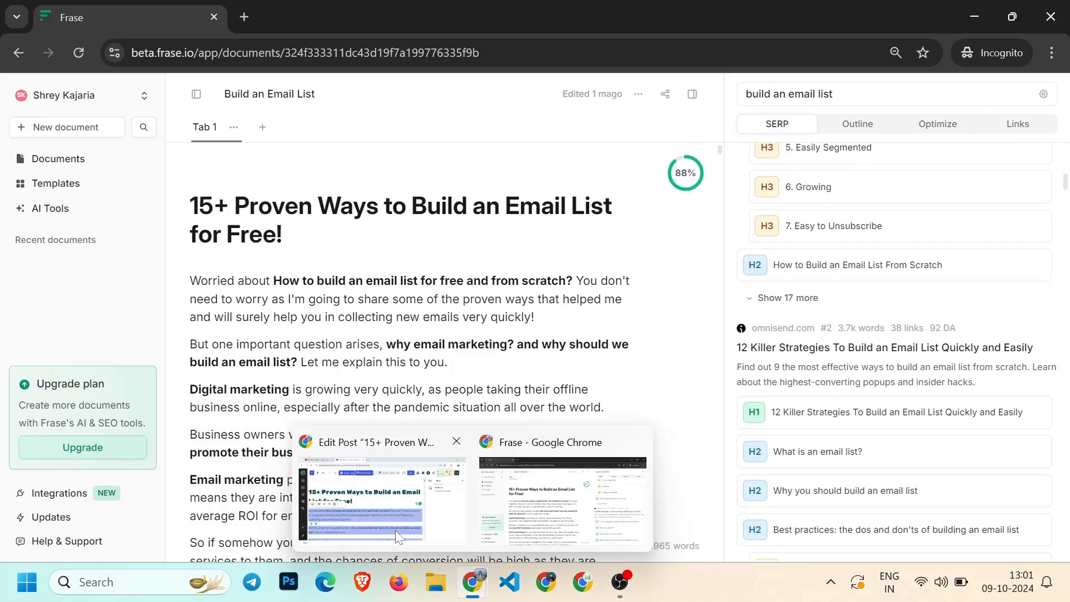
click(396, 530)
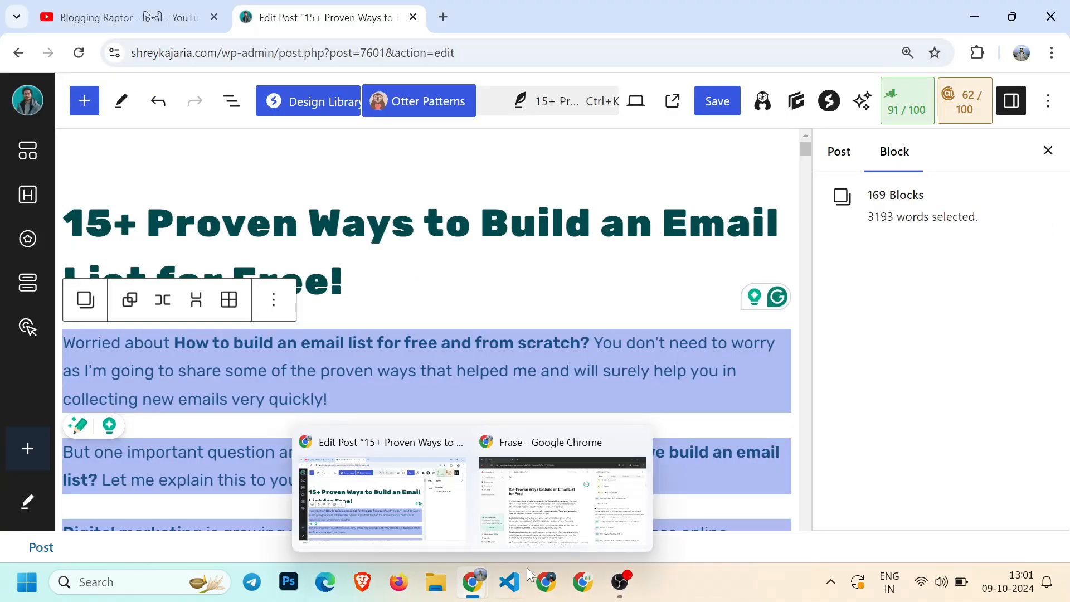
mouse_move(477, 595)
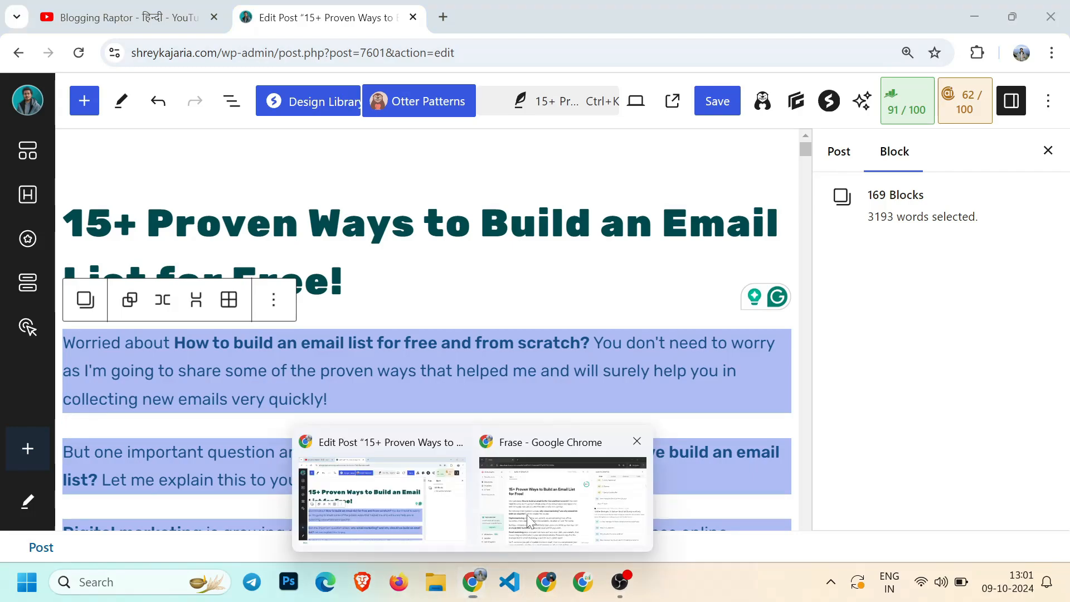
click(532, 521)
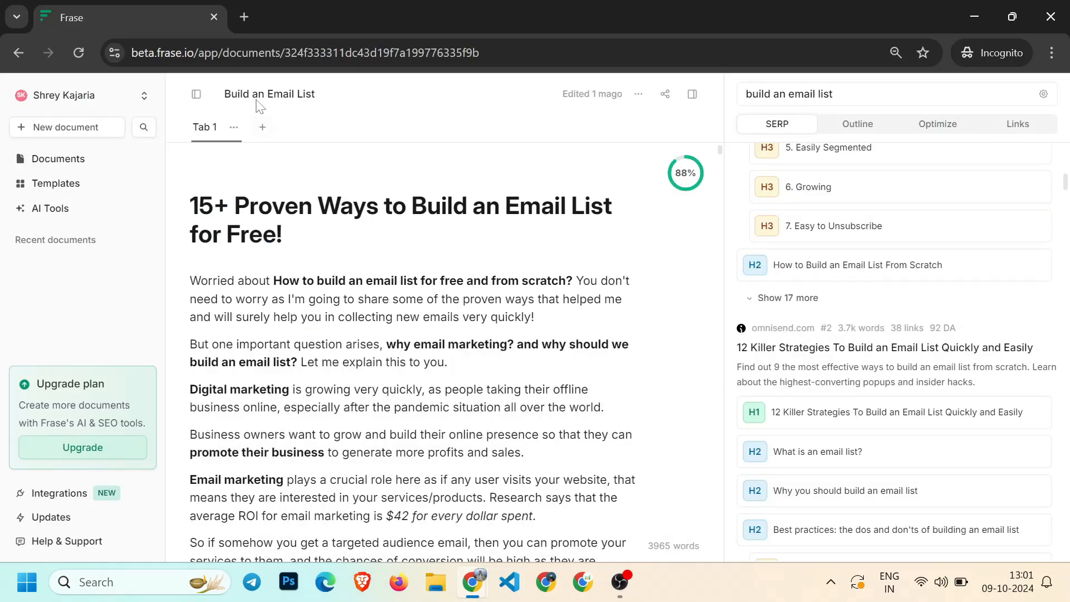
Compare the article's topic score with the competitors' average score and the search results
scroll(732, 438, up, 10)
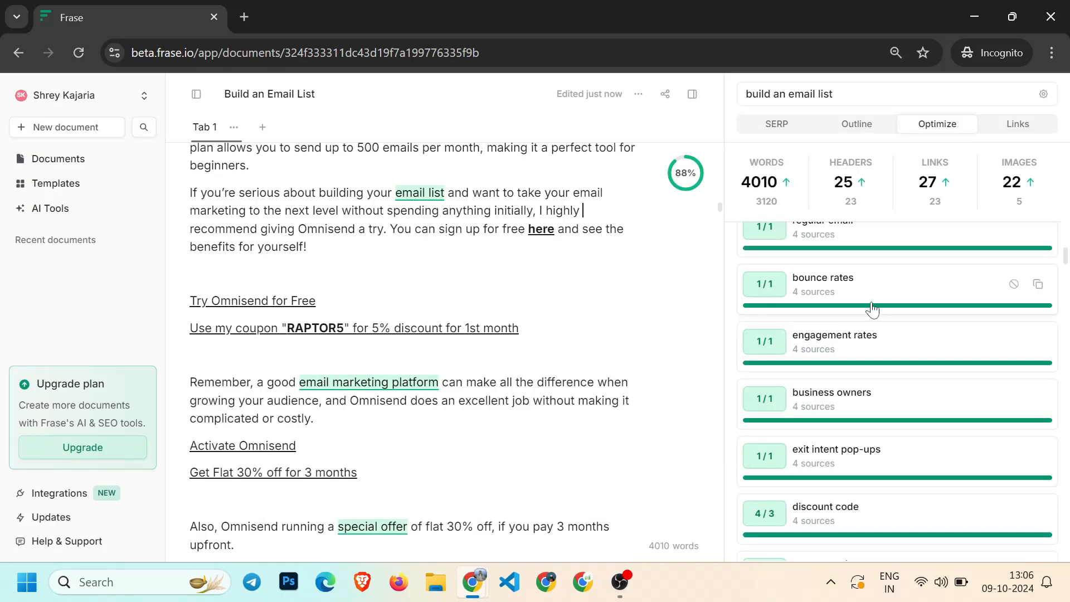
scroll(807, 306, up, 5)
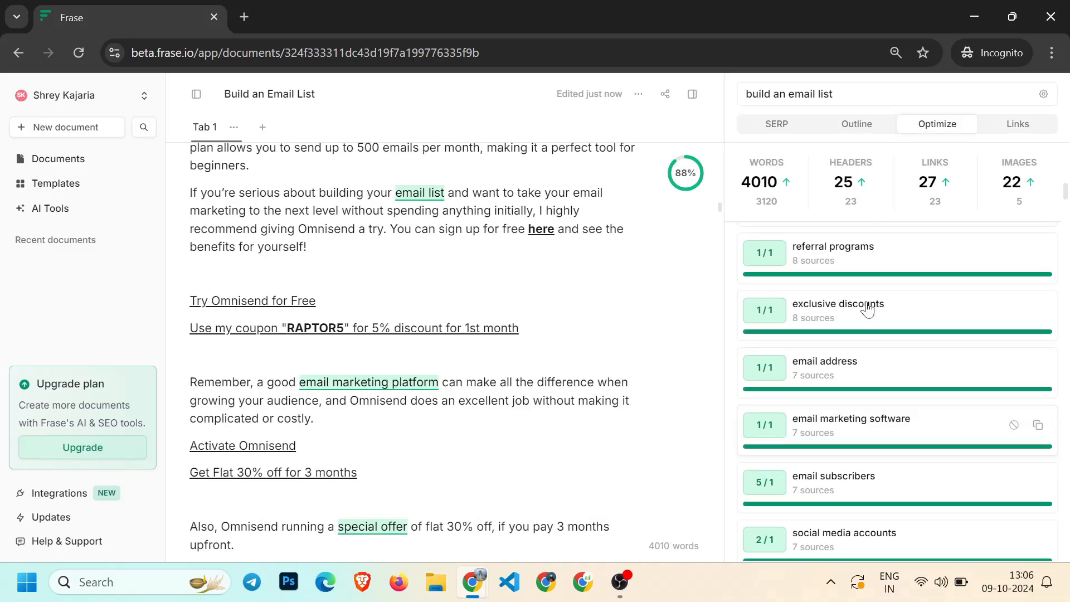
scroll(407, 303, down, 5)
scroll(407, 303, up, 15)
scroll(834, 258, up, 5)
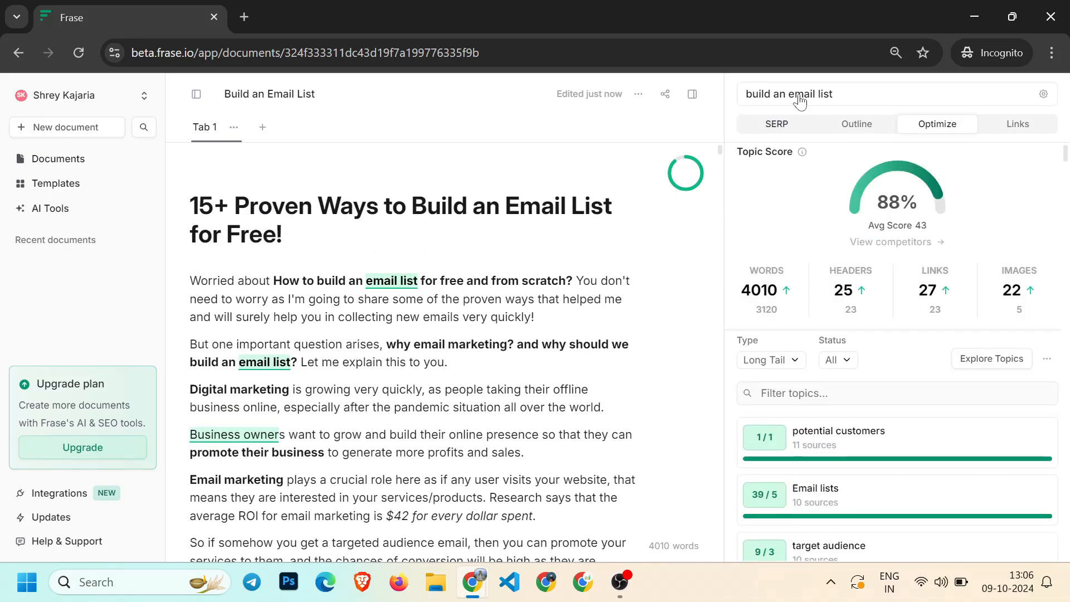
click(780, 125)
scroll(209, 267, down, 15)
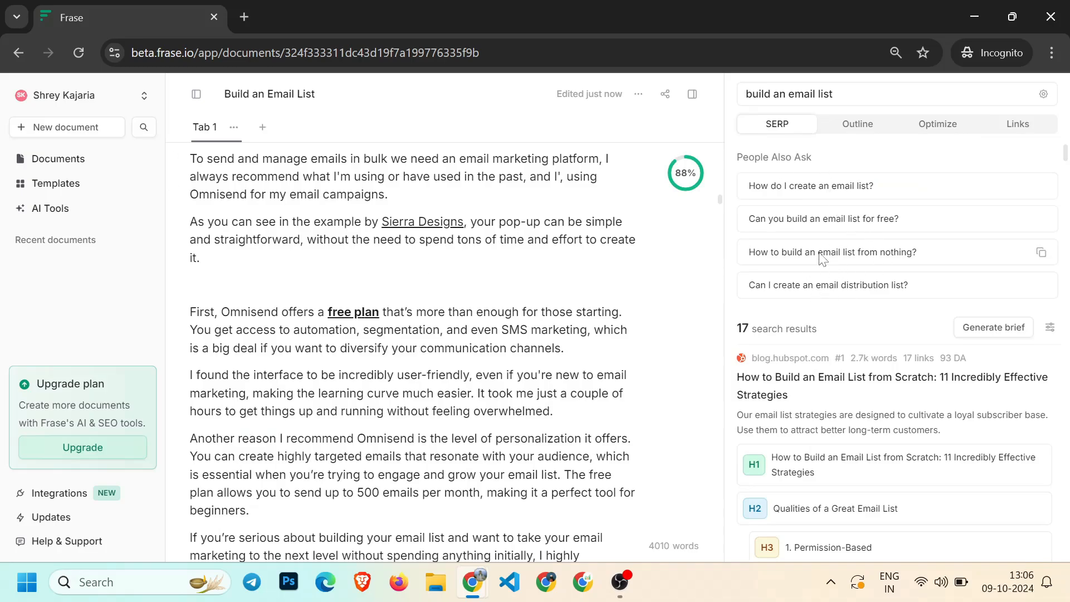
scroll(413, 352, up, 15)
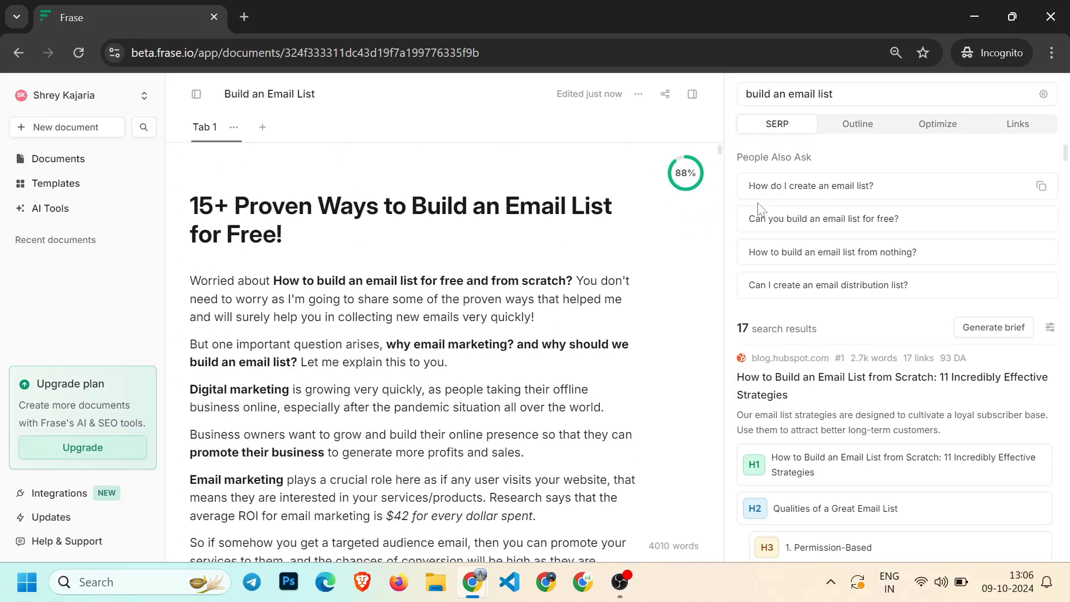
click(678, 174)
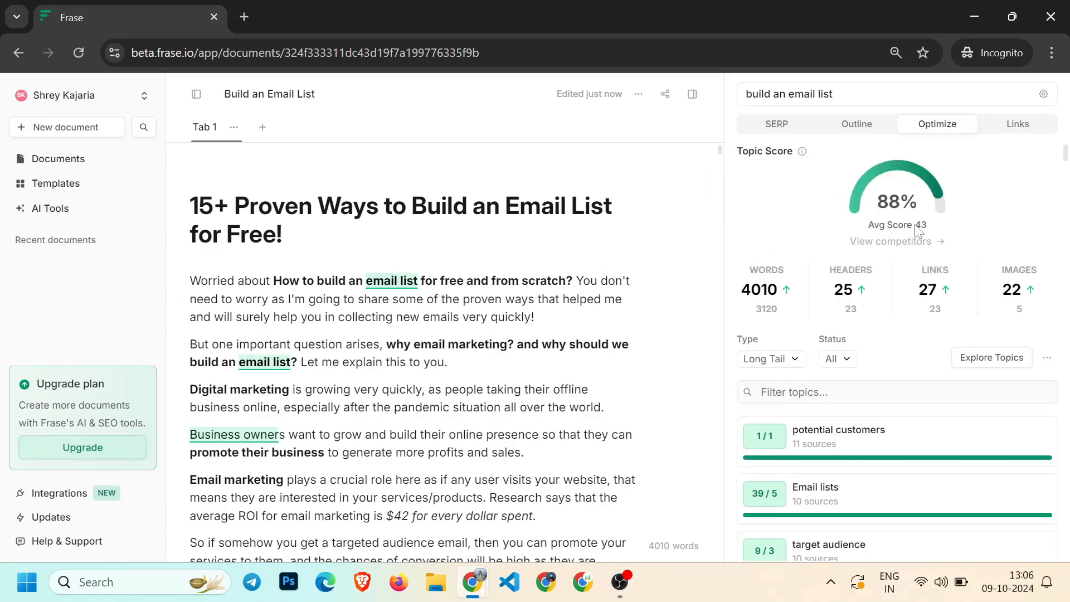
drag(868, 225, 912, 226)
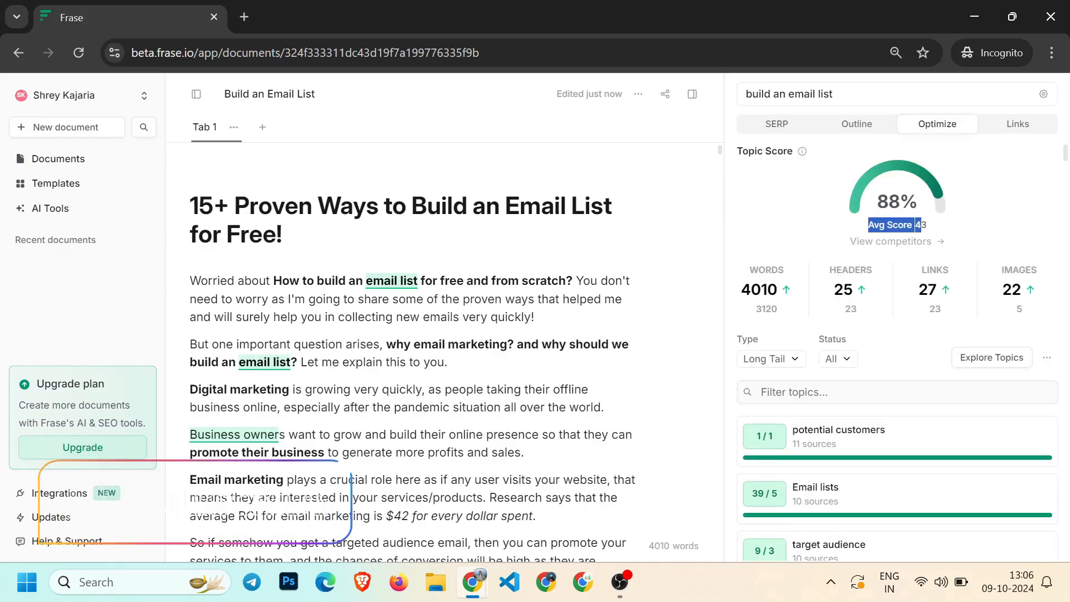
click(843, 233)
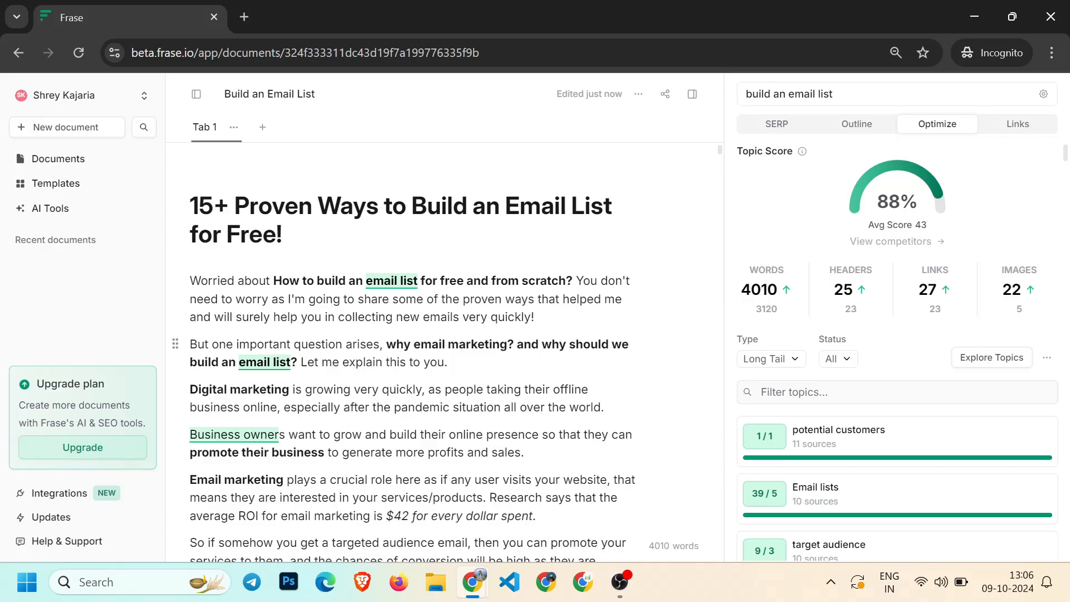
Open the AI Tools library and browse the available Frase tools, then return to Documents
click(54, 211)
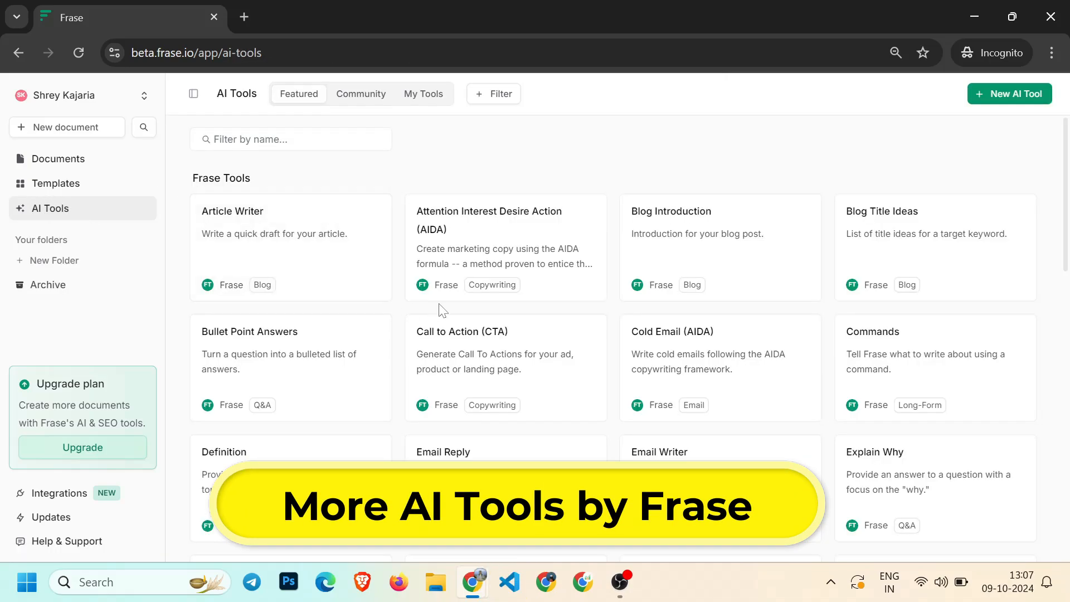
scroll(374, 315, down, 18)
scroll(440, 306, up, 6)
scroll(440, 306, up, 12)
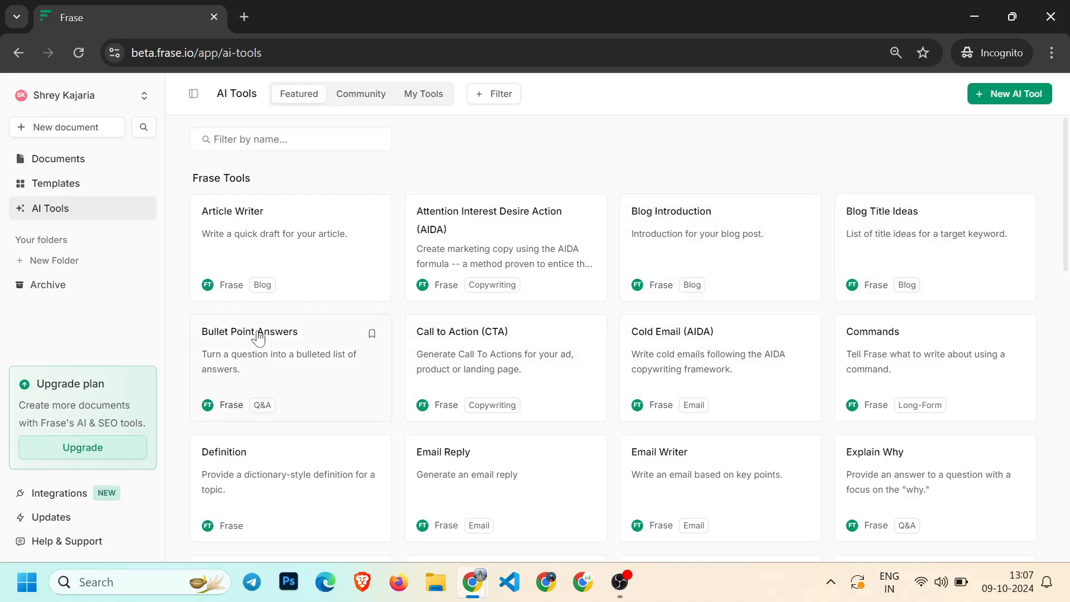
scroll(888, 312, down, 2)
scroll(888, 312, down, 2)
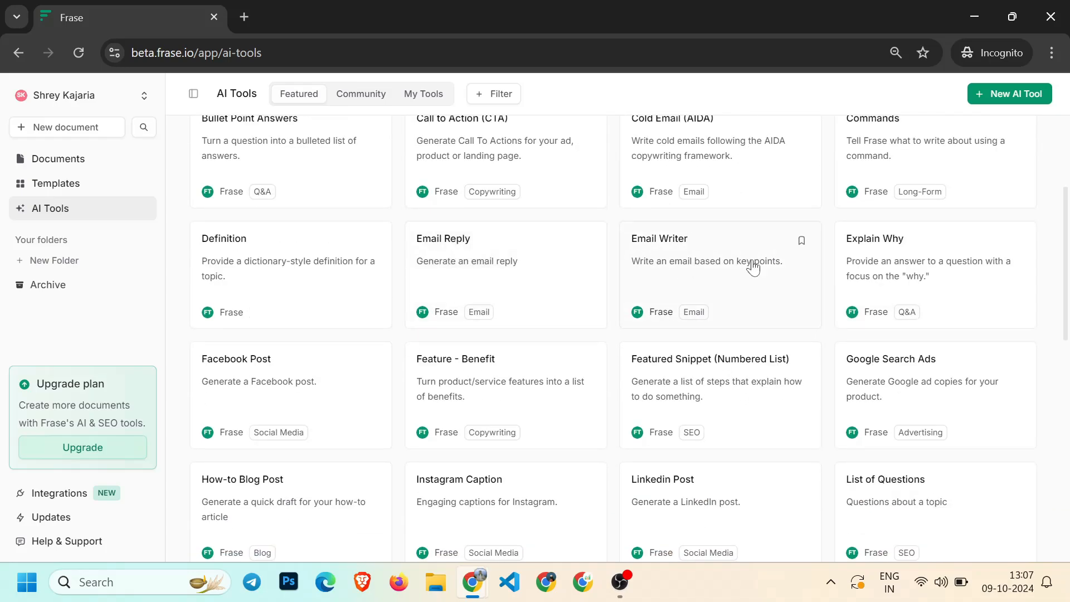
scroll(427, 293, down, 2)
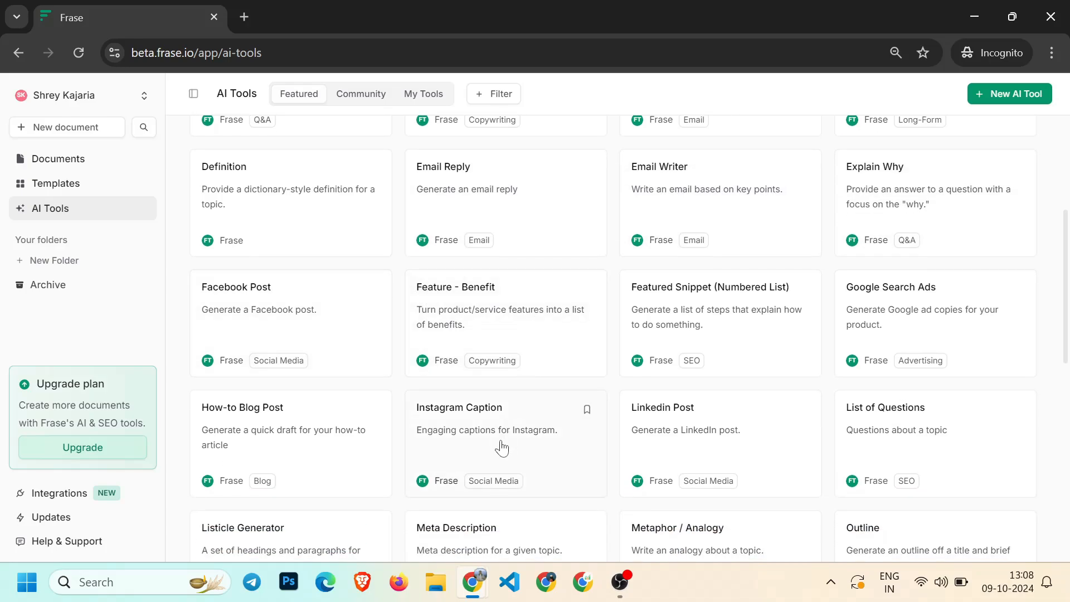
scroll(502, 445, down, 2)
scroll(720, 410, down, 10)
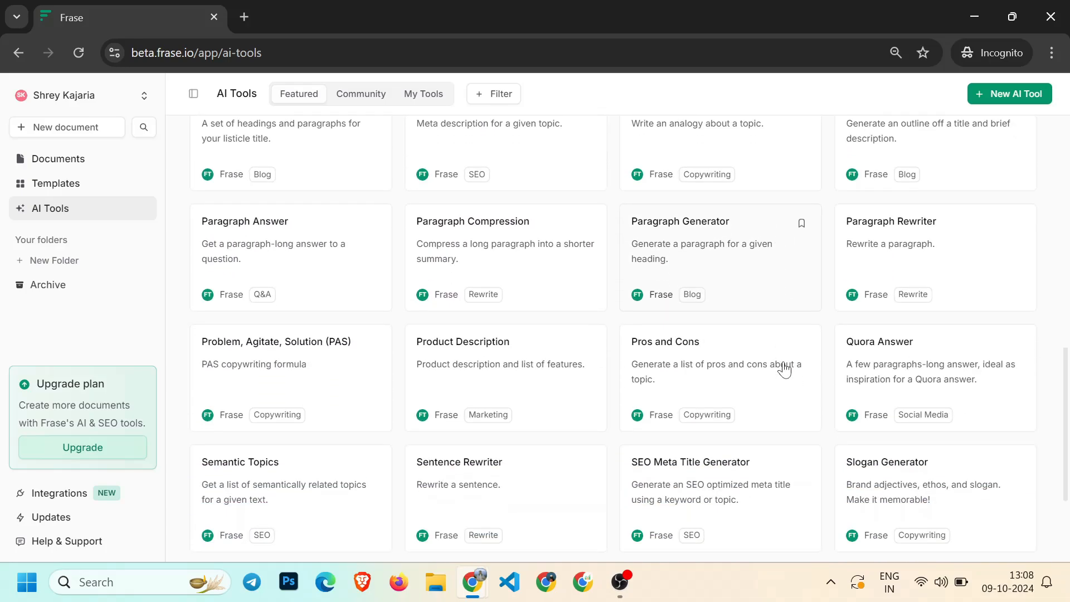
scroll(622, 397, up, 13)
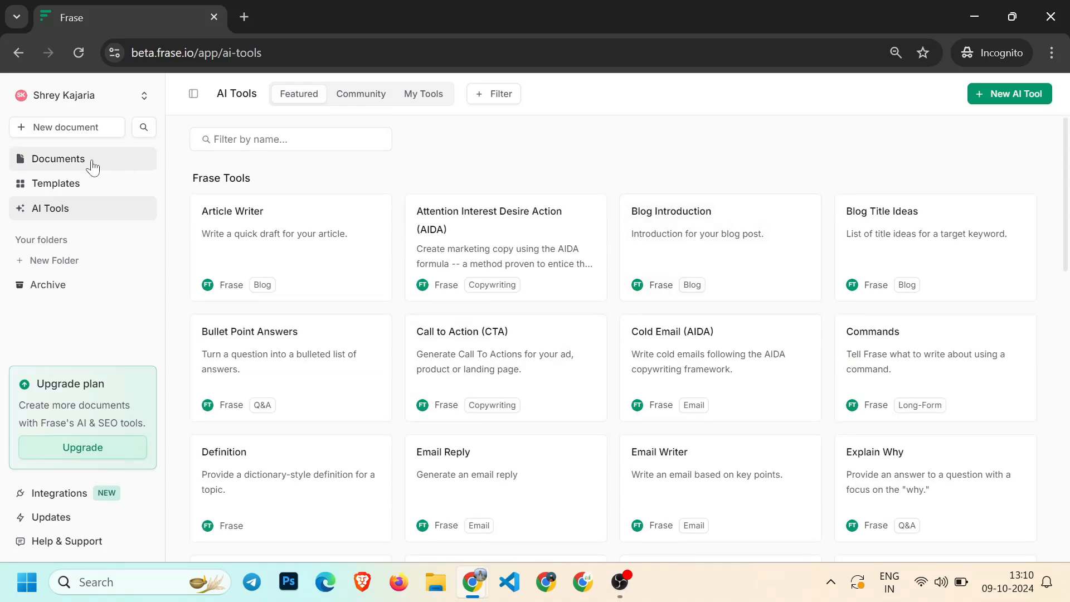
click(83, 160)
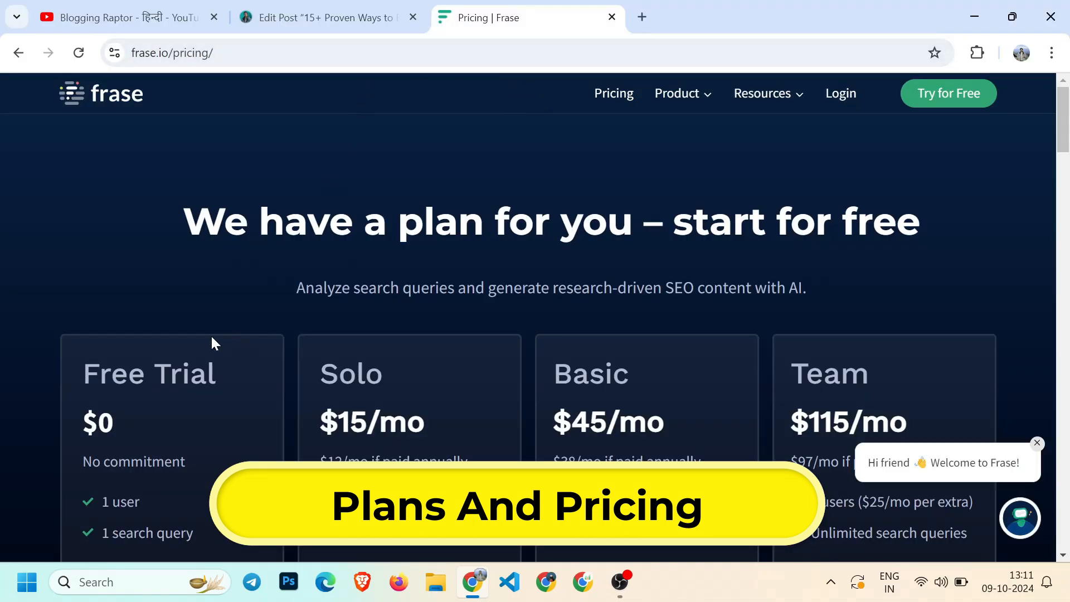
Examine the Free Trial and Solo plans' prices and search query limits on the Frase pricing page
scroll(212, 339, down, 1)
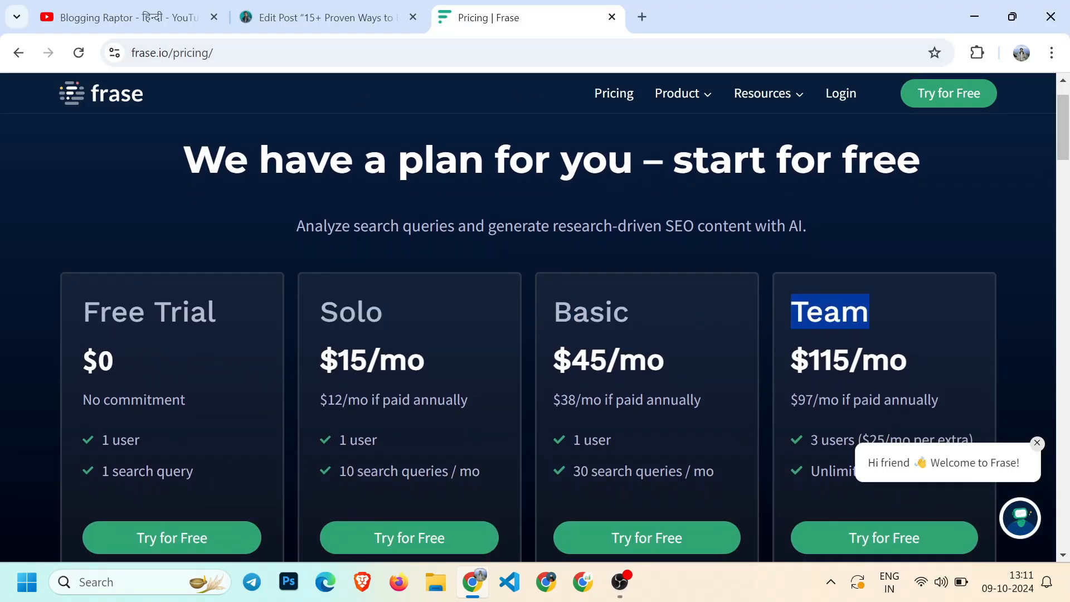
scroll(460, 265, down, 1)
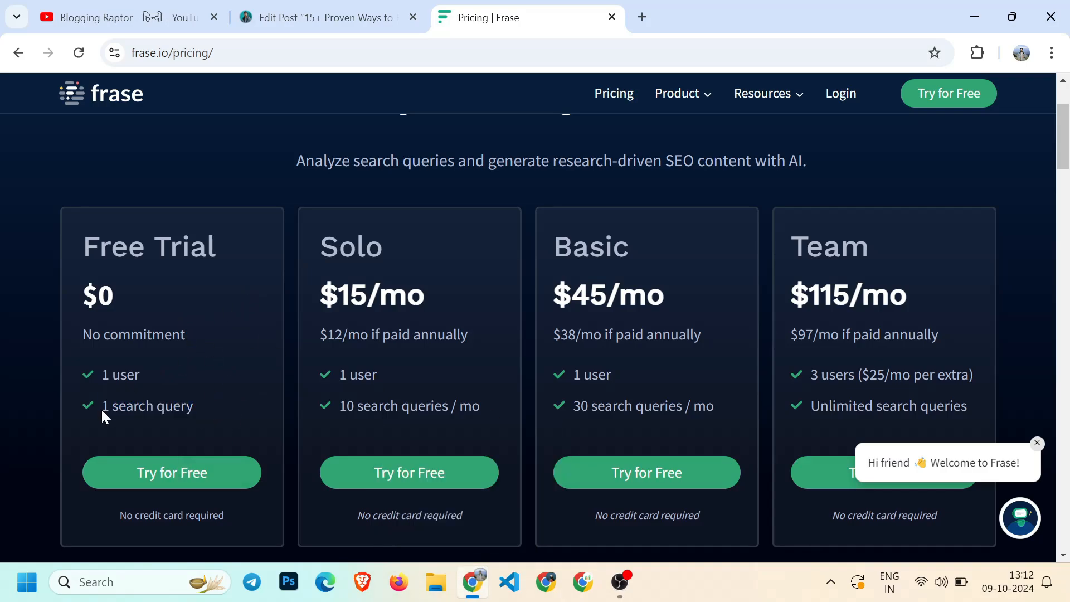
drag(103, 408, 213, 410)
click(192, 408)
click(426, 267)
drag(320, 295, 432, 306)
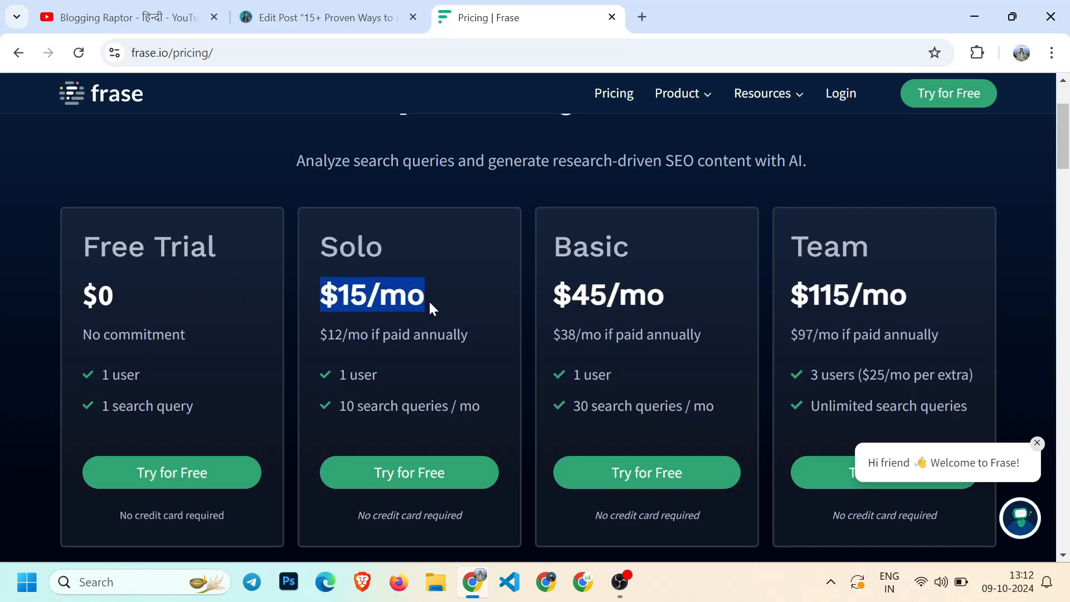
click(432, 306)
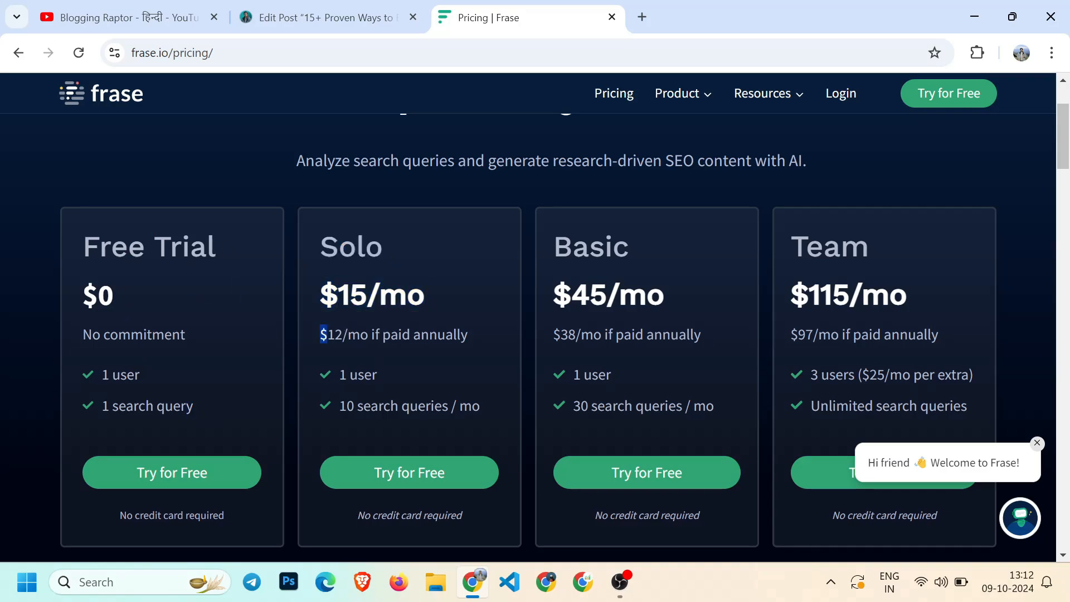
drag(328, 334, 360, 334)
click(361, 335)
scroll(368, 390, down, 1)
drag(338, 349, 448, 380)
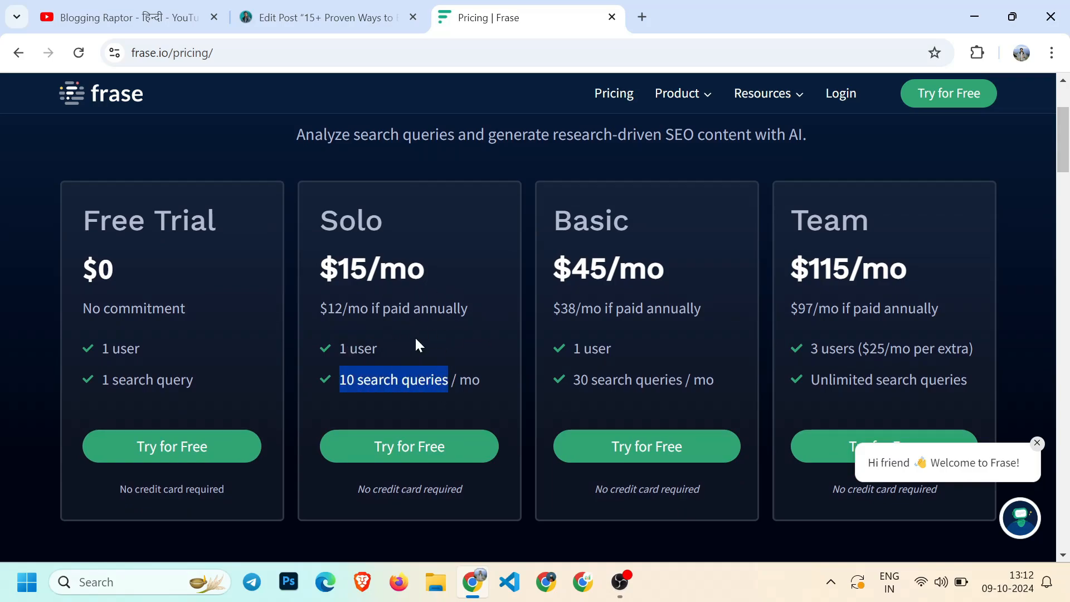
Examine the Basic and Team plans' monthly and annual prices, users and search query limits
click(362, 366)
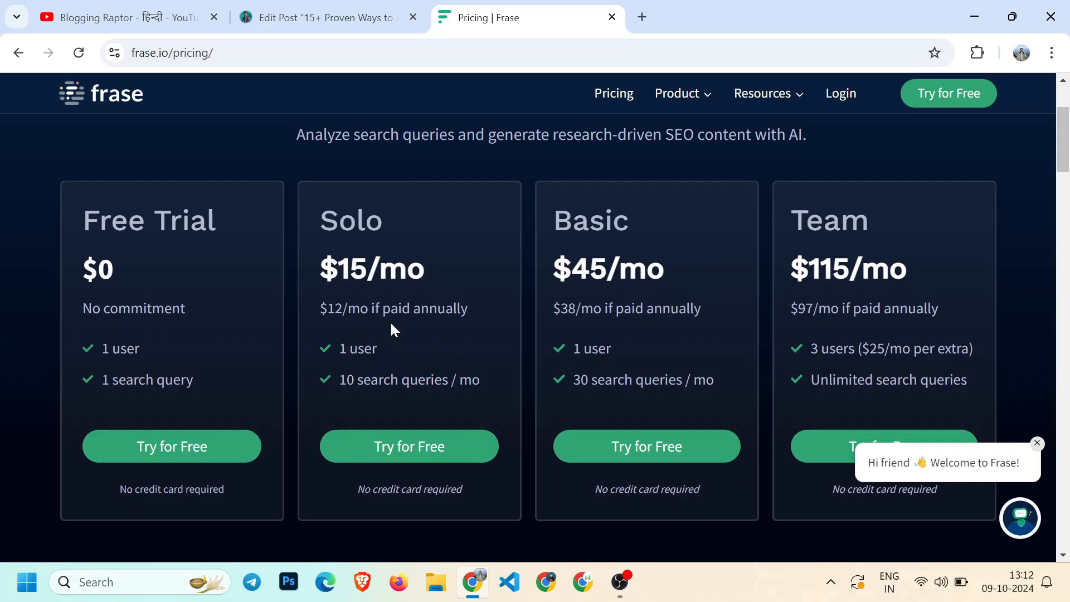
scroll(406, 377, down, 1)
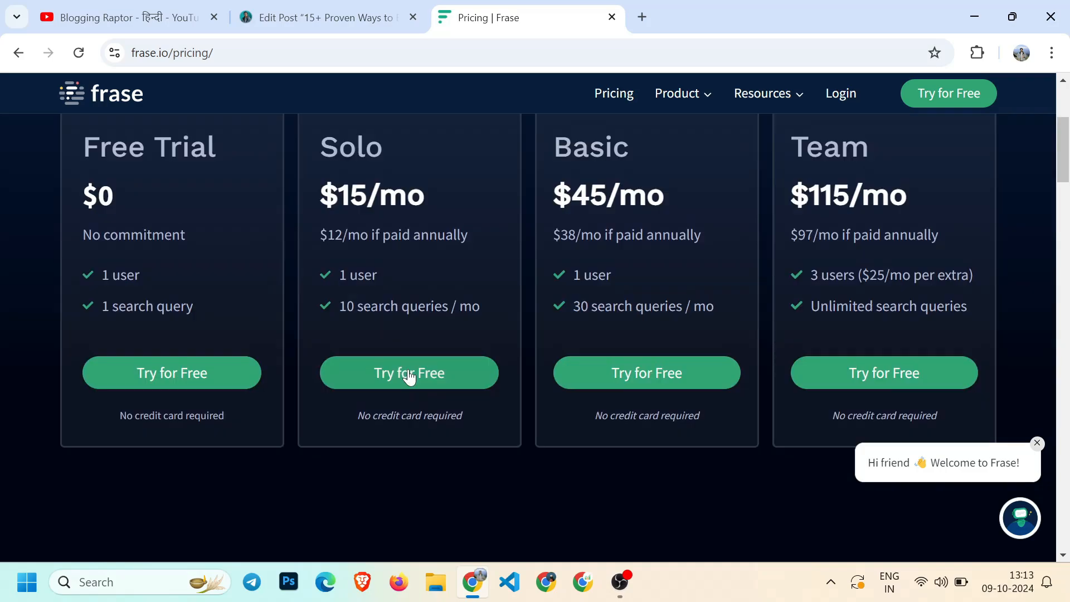
scroll(419, 381, up, 1)
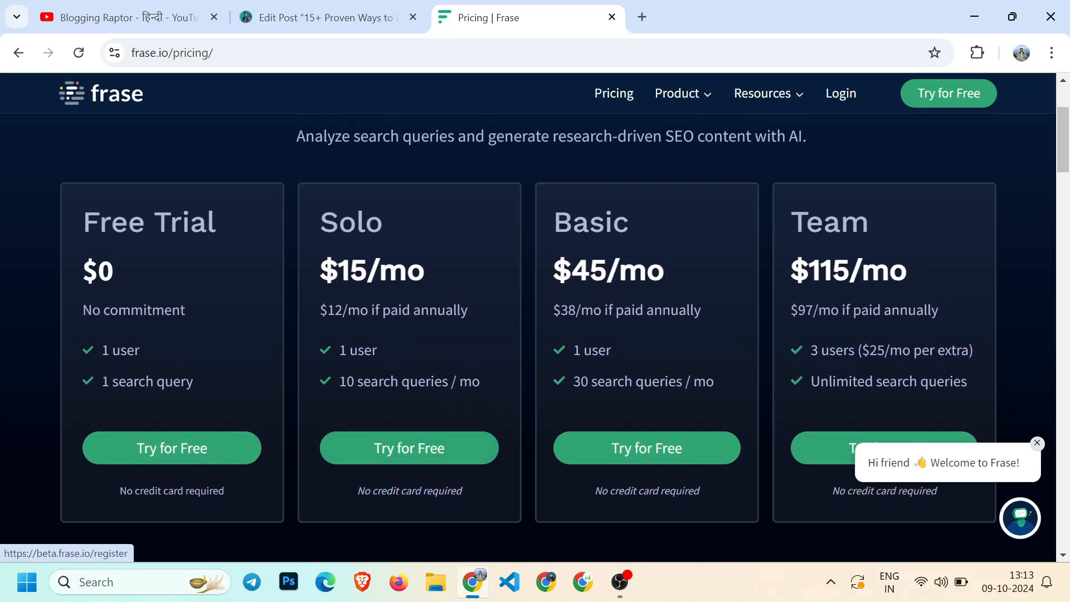
drag(554, 224, 614, 228)
click(566, 272)
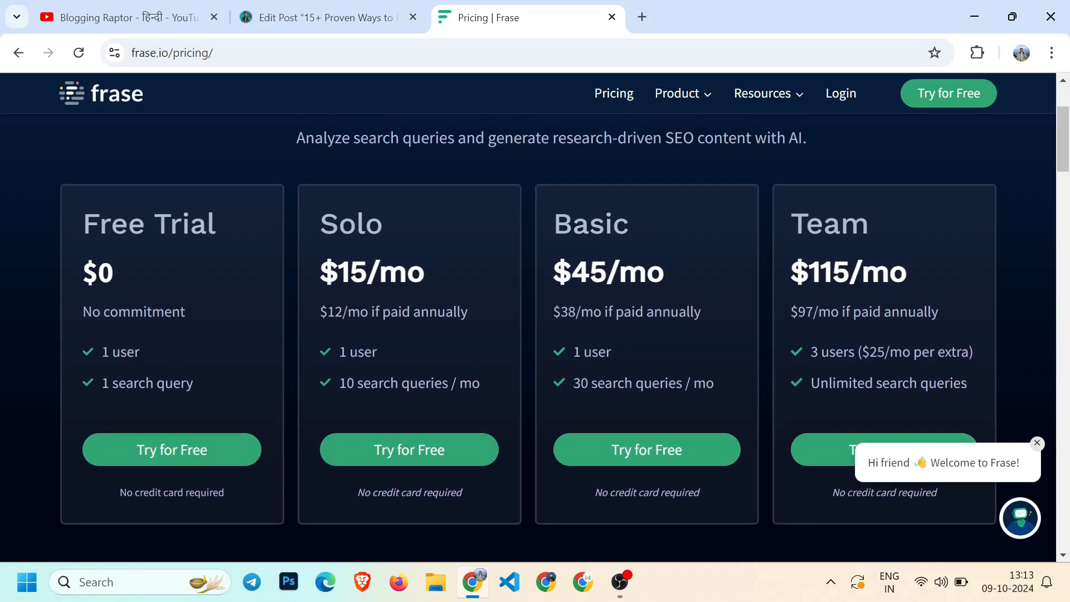
drag(554, 272, 619, 274)
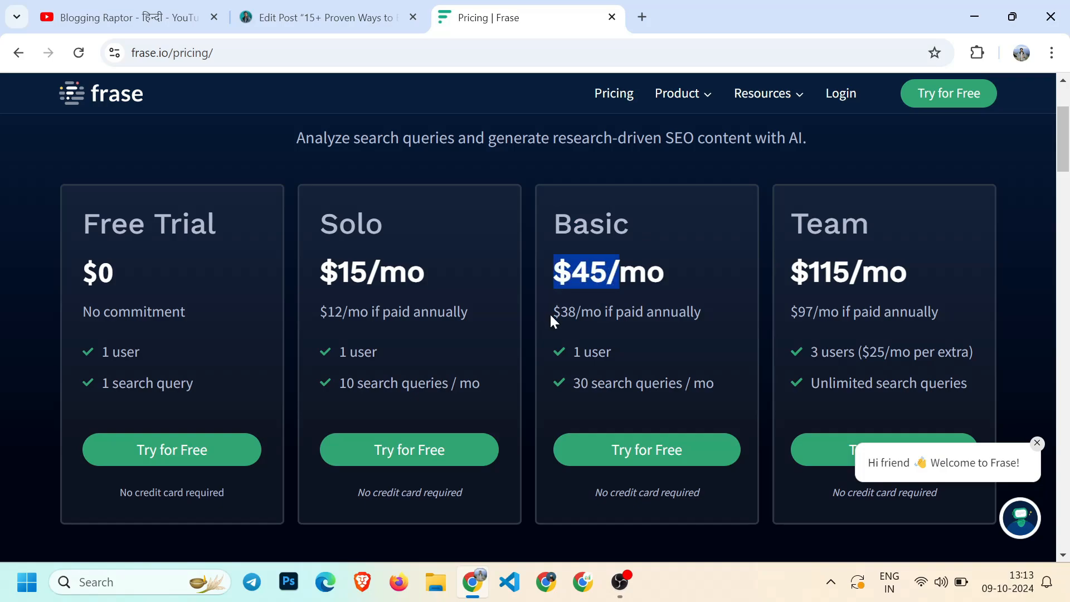
double_click(567, 312)
click(569, 312)
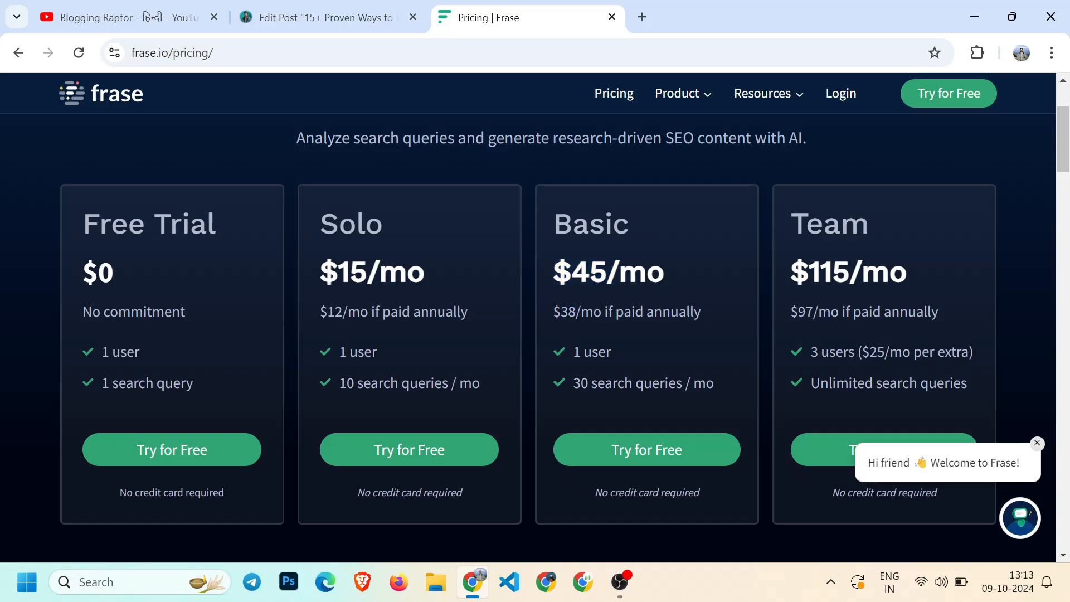
drag(565, 353, 678, 390)
click(679, 390)
drag(574, 384, 669, 383)
drag(790, 224, 869, 224)
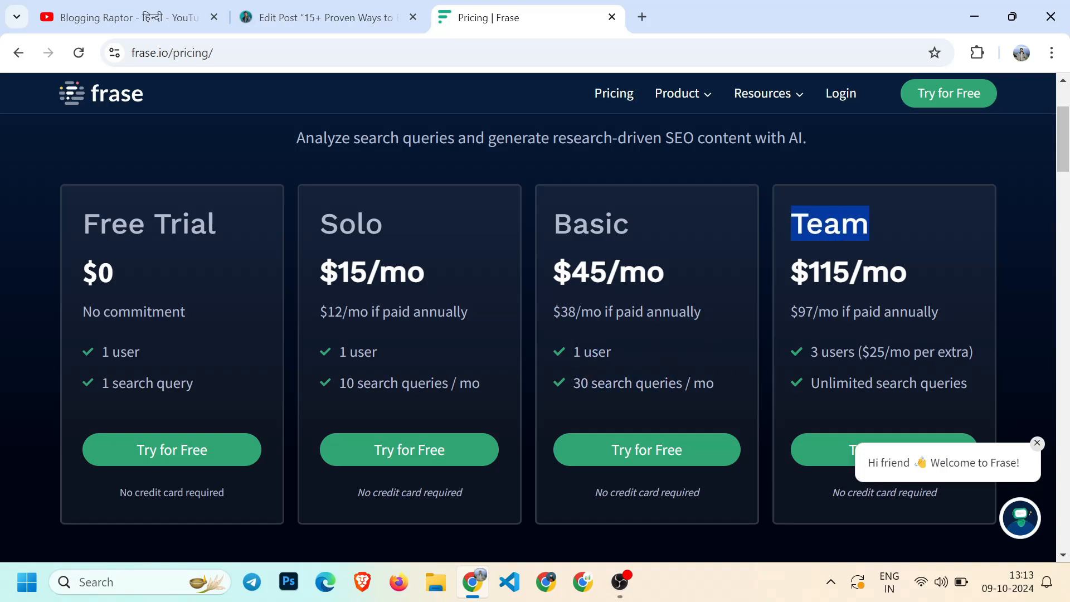
Examine the Team plan's user count, extra-user cost and unlimited search queries on the pricing page
click(789, 278)
drag(854, 352, 705, 354)
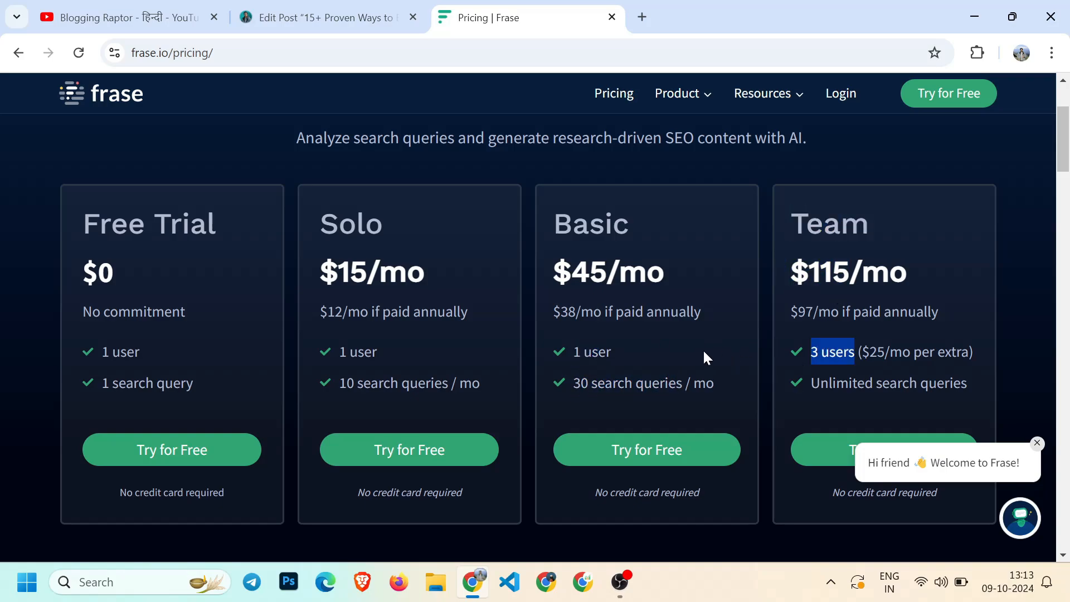
click(811, 303)
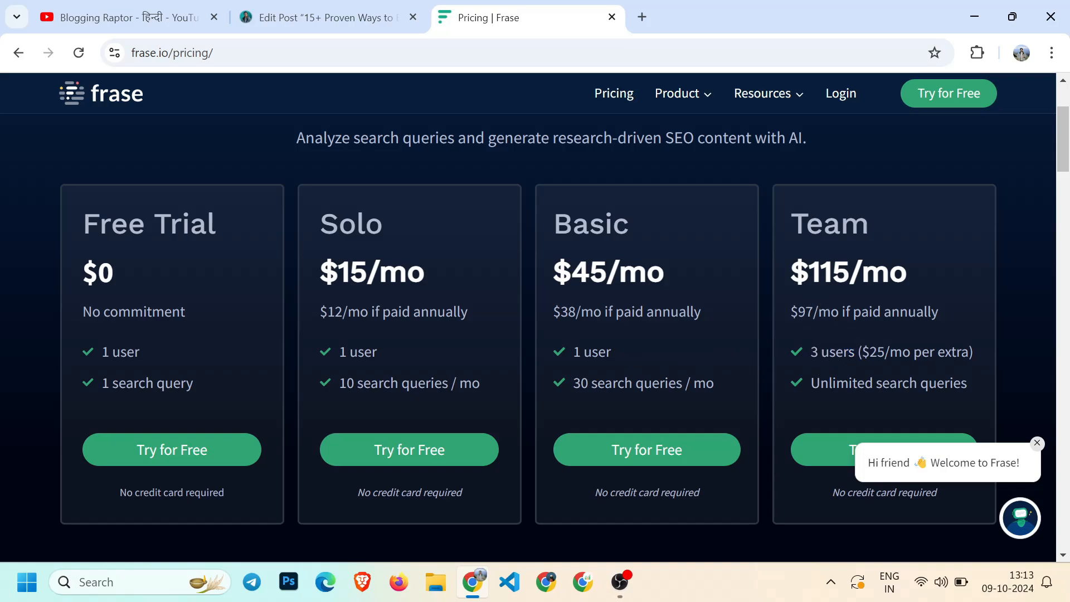
drag(811, 352, 945, 352)
click(870, 331)
scroll(871, 331, down, 1)
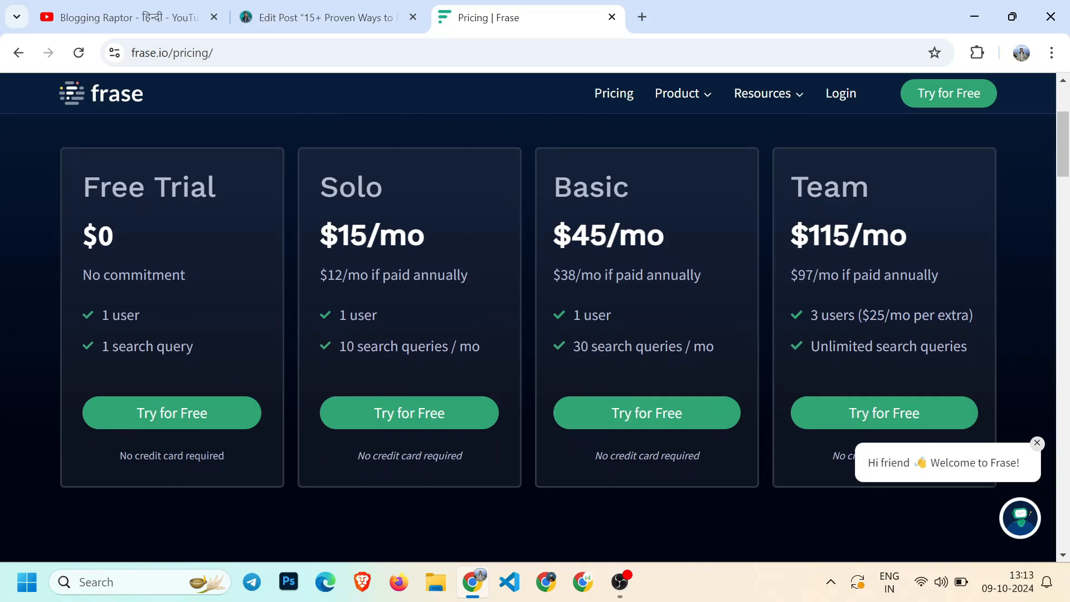
drag(810, 346, 968, 346)
click(865, 306)
drag(807, 316, 950, 346)
click(884, 315)
click(805, 314)
click(951, 346)
Dismiss the Frase welcome chat pop-up on the pricing page
scroll(862, 251, up, 1)
scroll(862, 251, down, 1)
scroll(862, 251, up, 1)
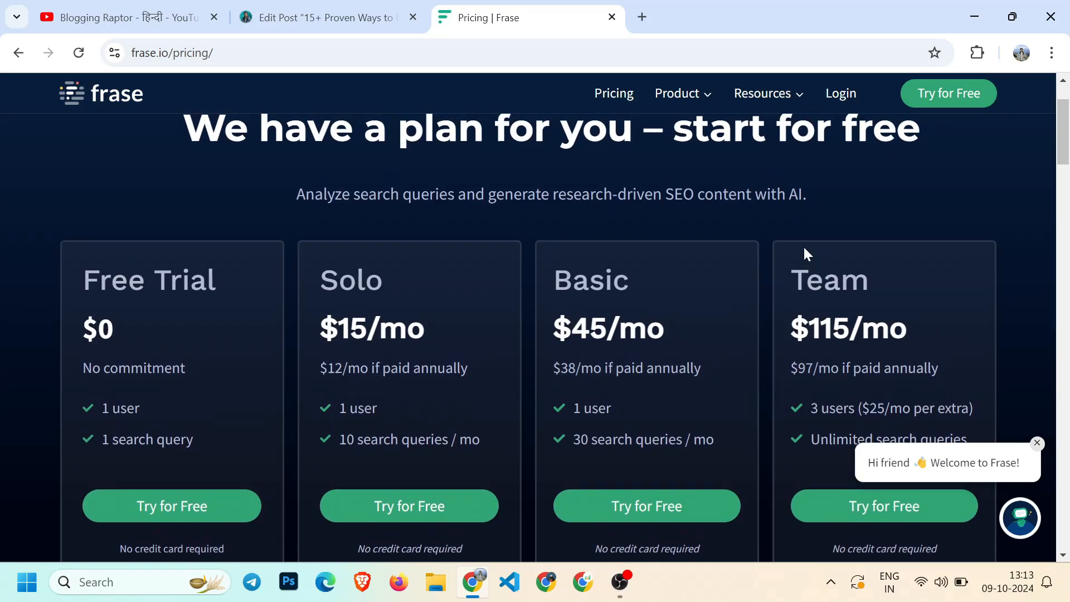
scroll(819, 289, down, 1)
scroll(820, 289, up, 1)
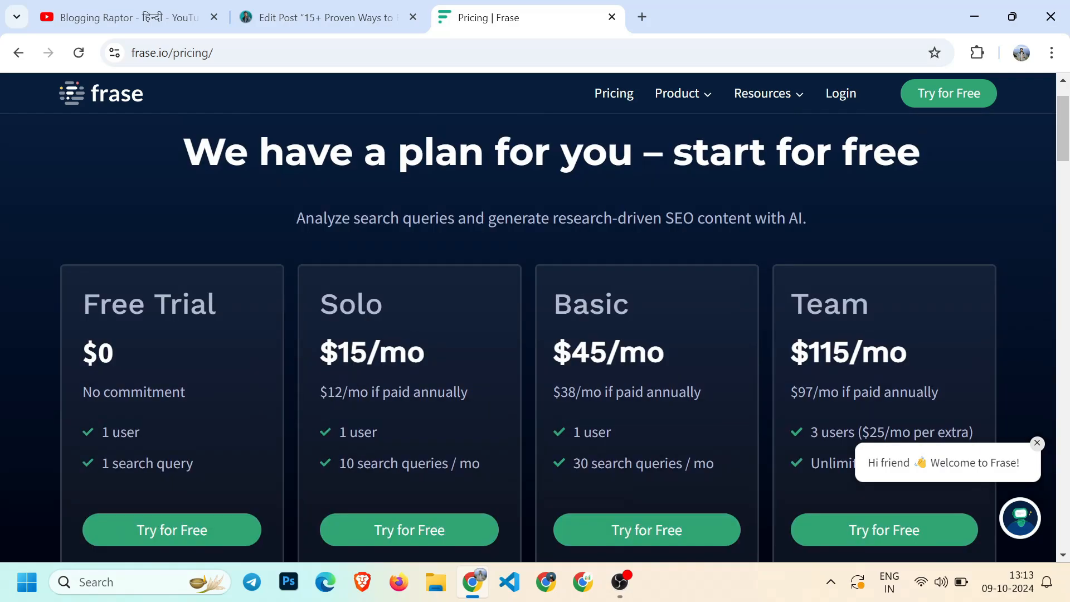
scroll(868, 345, down, 3)
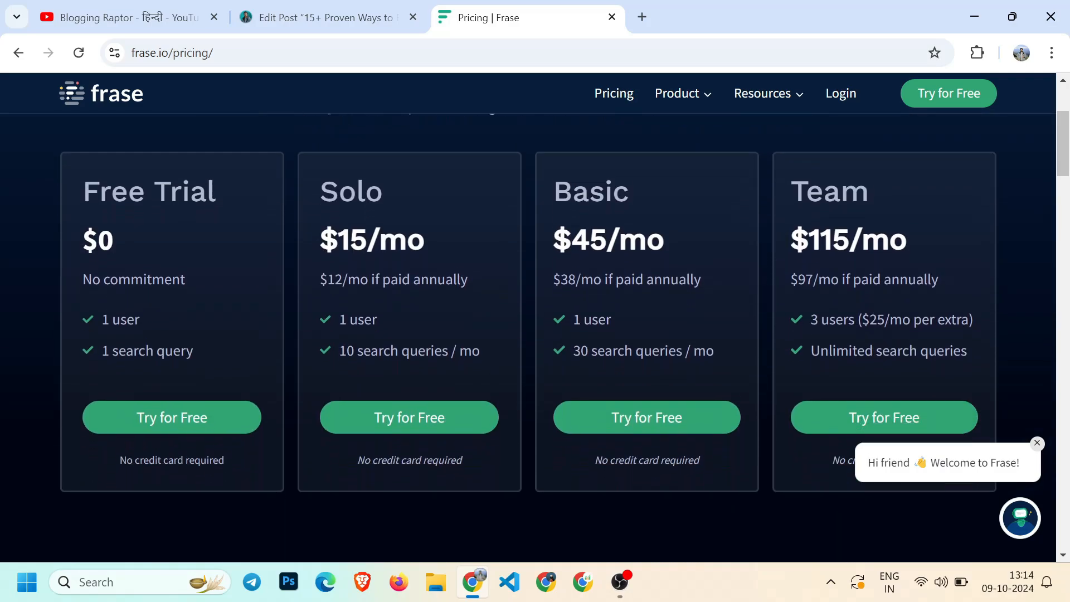
scroll(871, 346, up, 4)
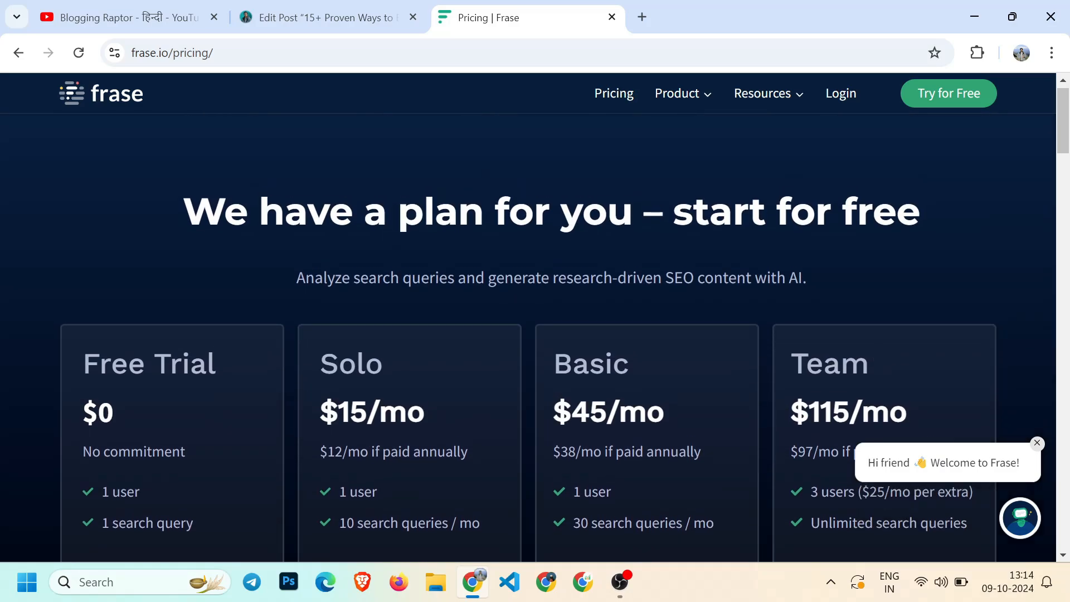
click(1038, 444)
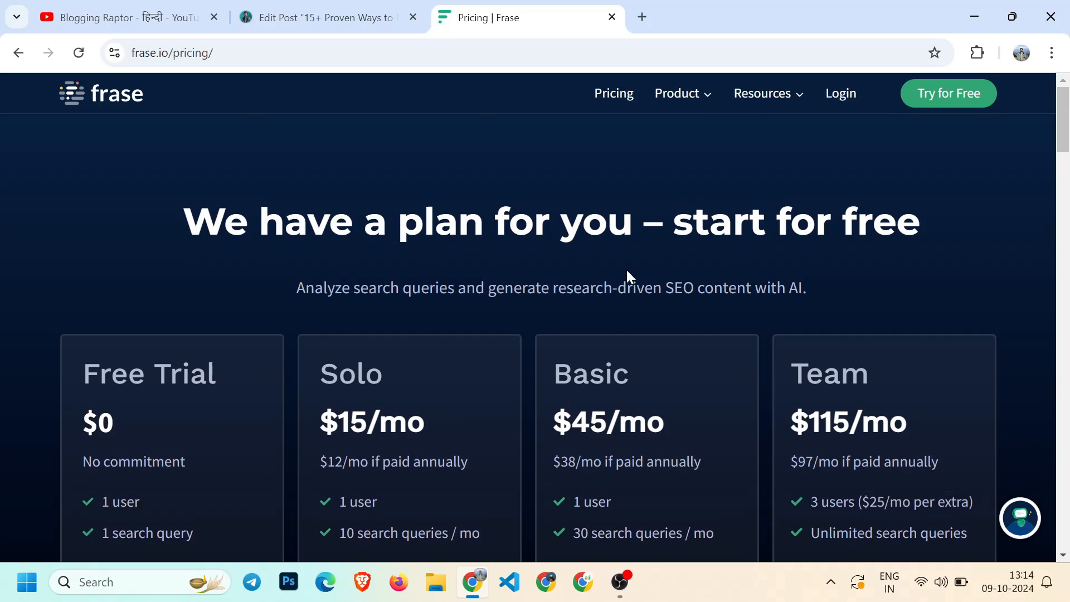
Review the plans' no-credit-card-required note and the Solo plan's monthly price
scroll(627, 277, down, 5)
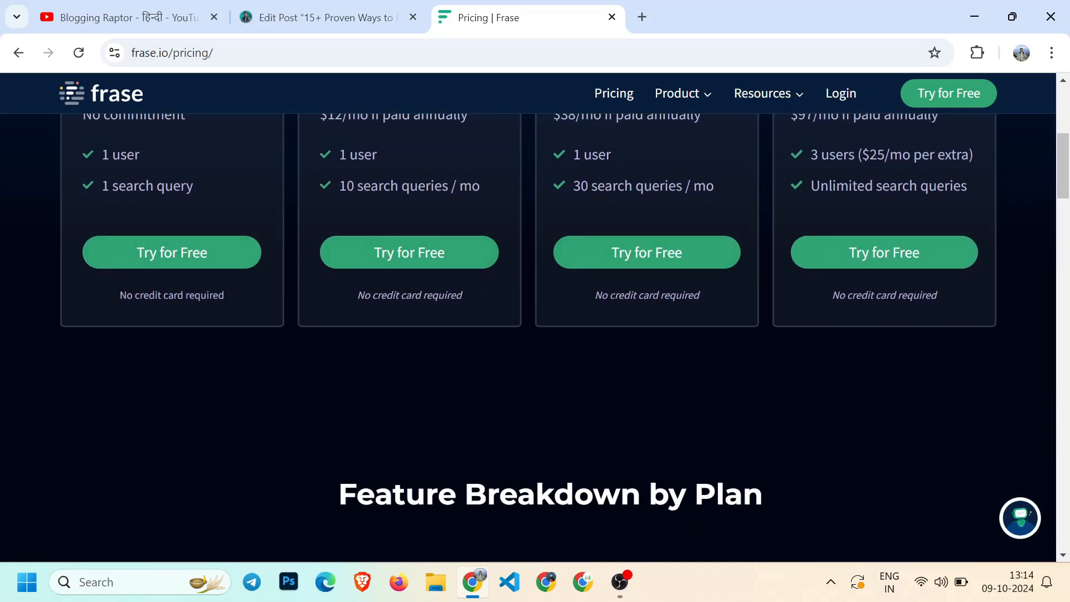
drag(594, 295, 685, 308)
scroll(705, 304, up, 3)
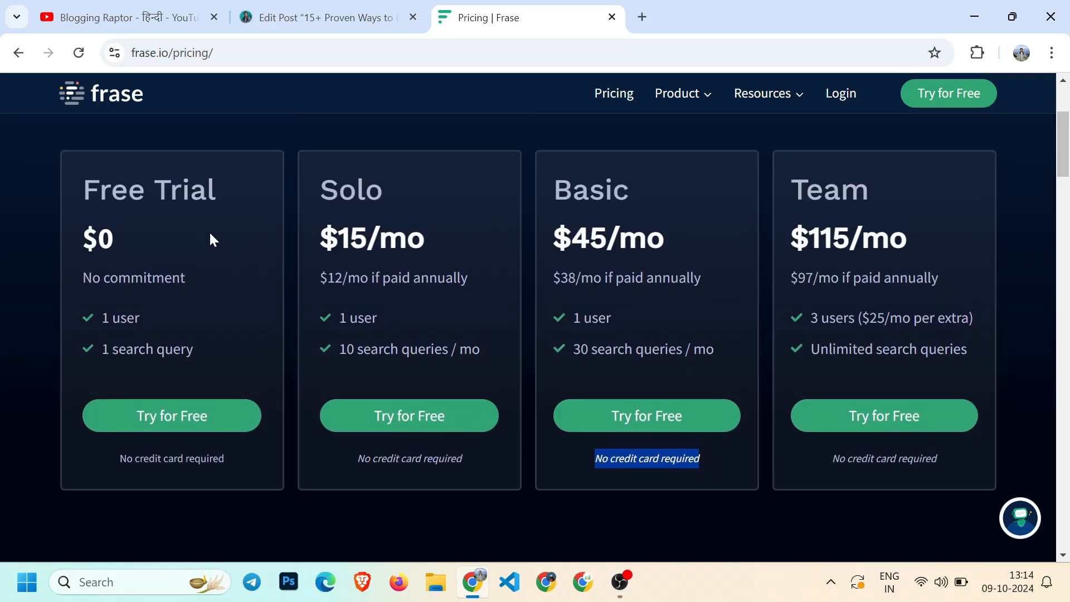
click(284, 163)
scroll(454, 321, up, 1)
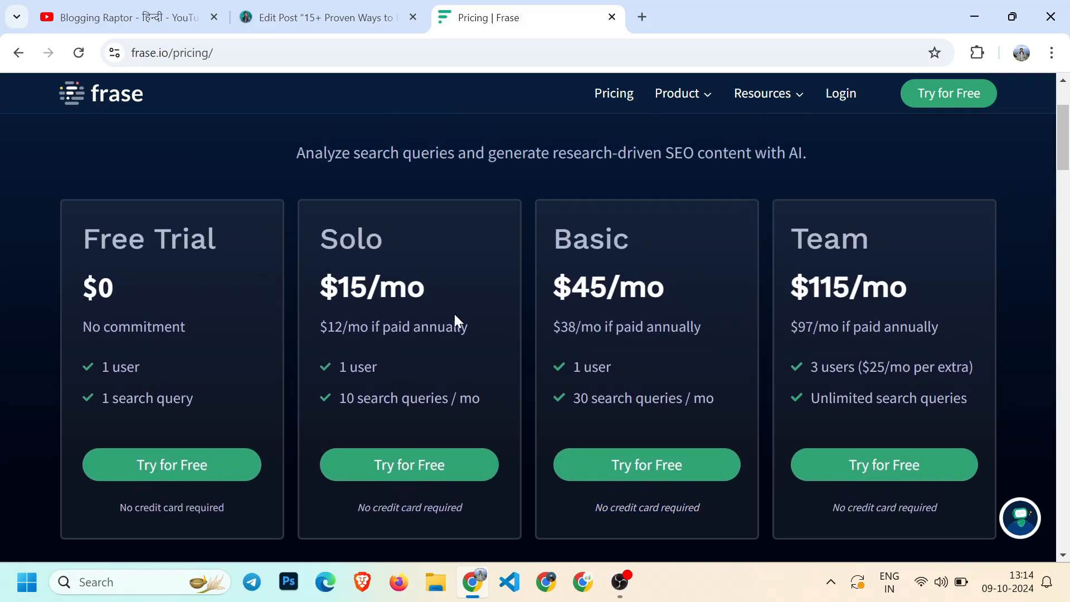
scroll(428, 290, down, 2)
scroll(390, 234, up, 1)
drag(337, 244, 479, 241)
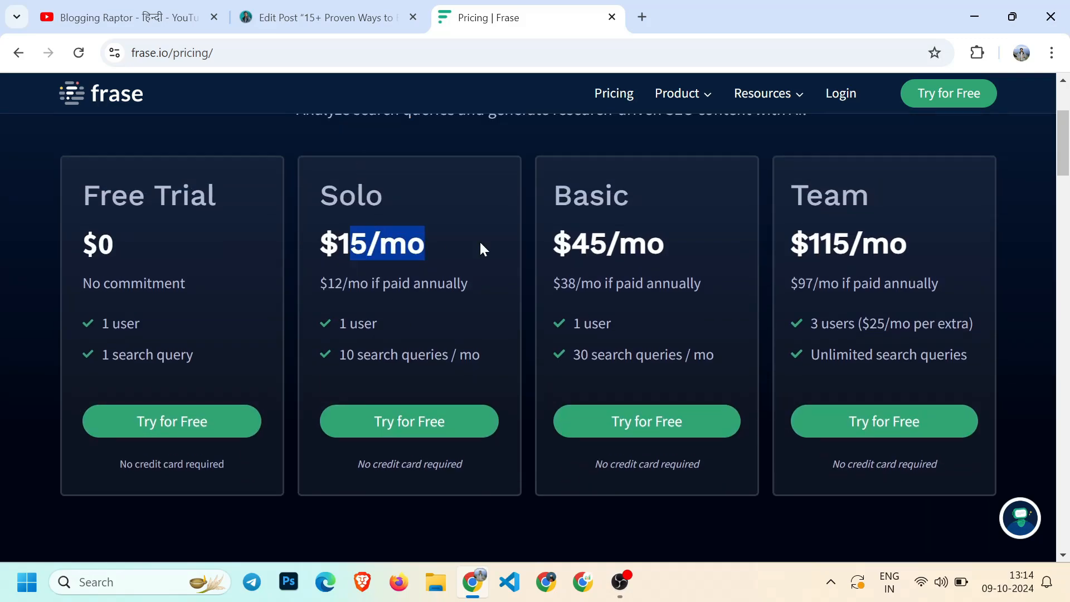
click(480, 245)
drag(319, 244, 424, 244)
click(427, 245)
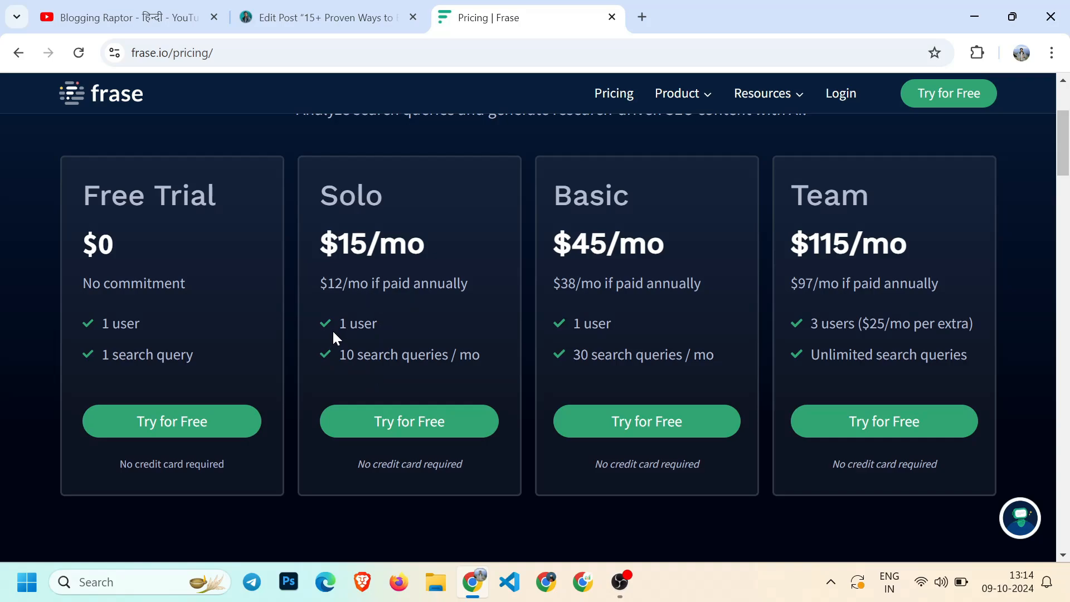
Switch to the Blogging Raptor YouTube channel tab
scroll(393, 285, up, 1)
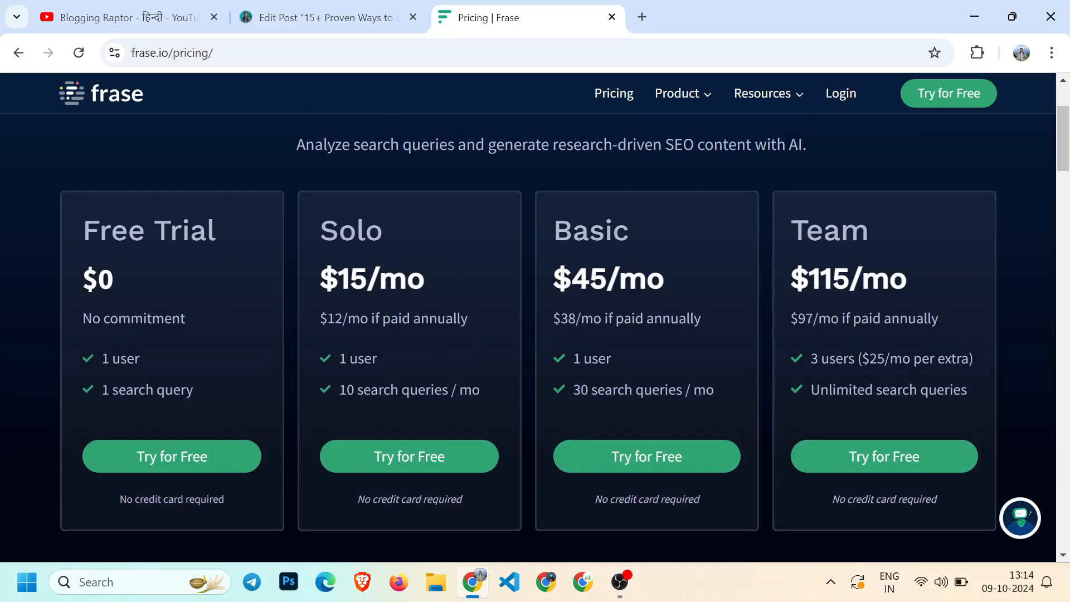
scroll(424, 309, down, 2)
scroll(383, 267, up, 3)
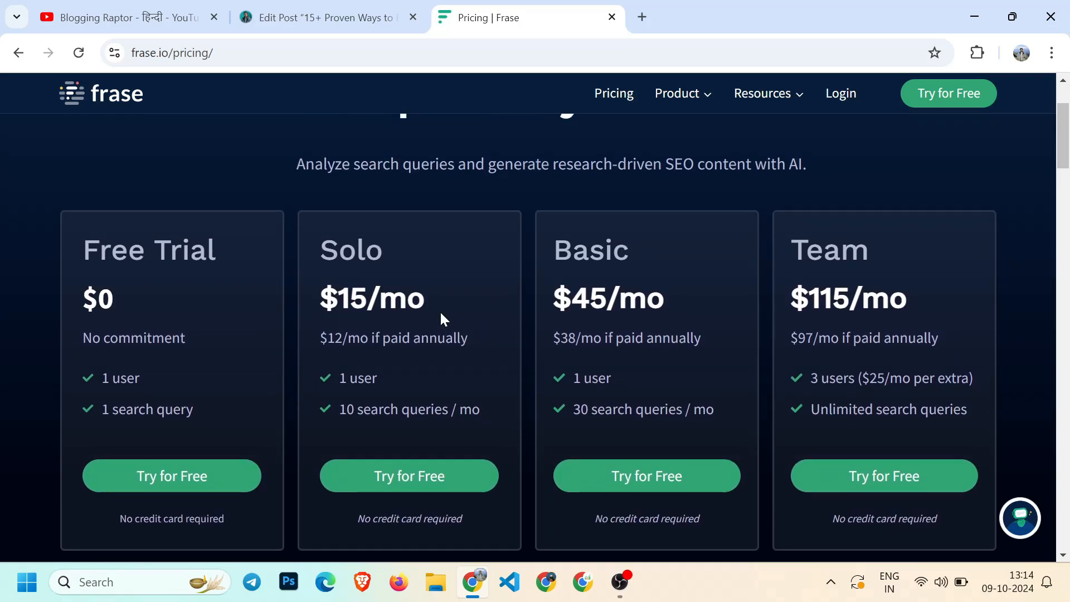
scroll(440, 314, down, 2)
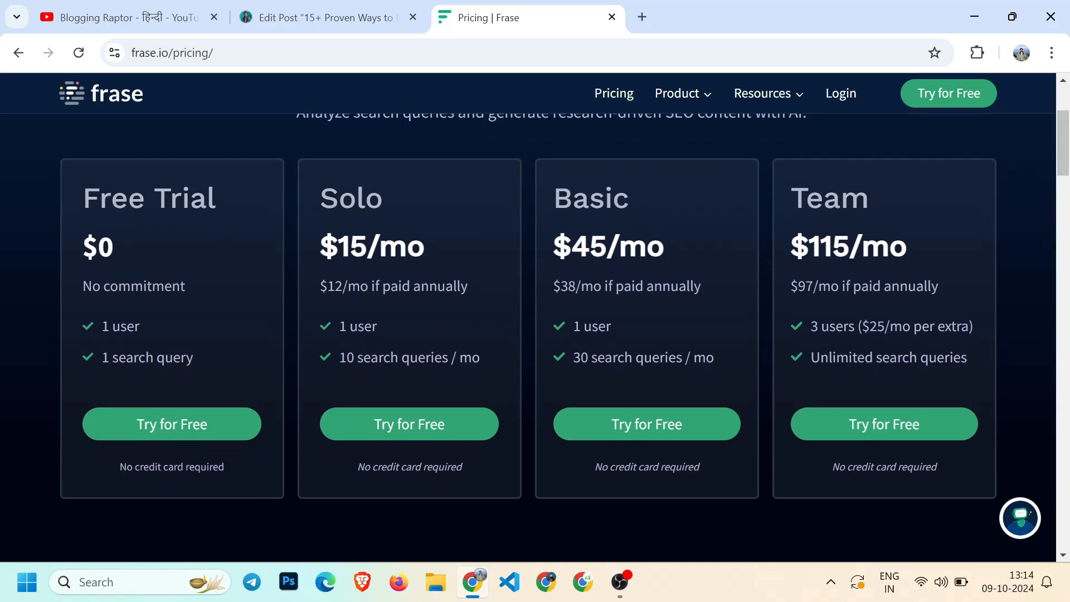
scroll(457, 346, up, 5)
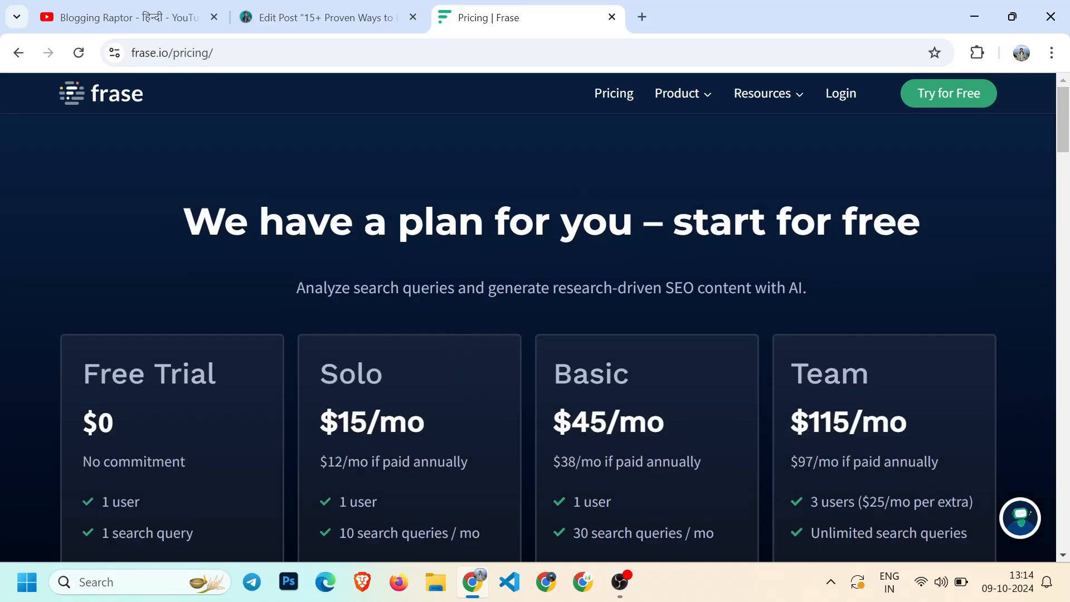
scroll(510, 269, down, 1)
scroll(111, 156, up, 1)
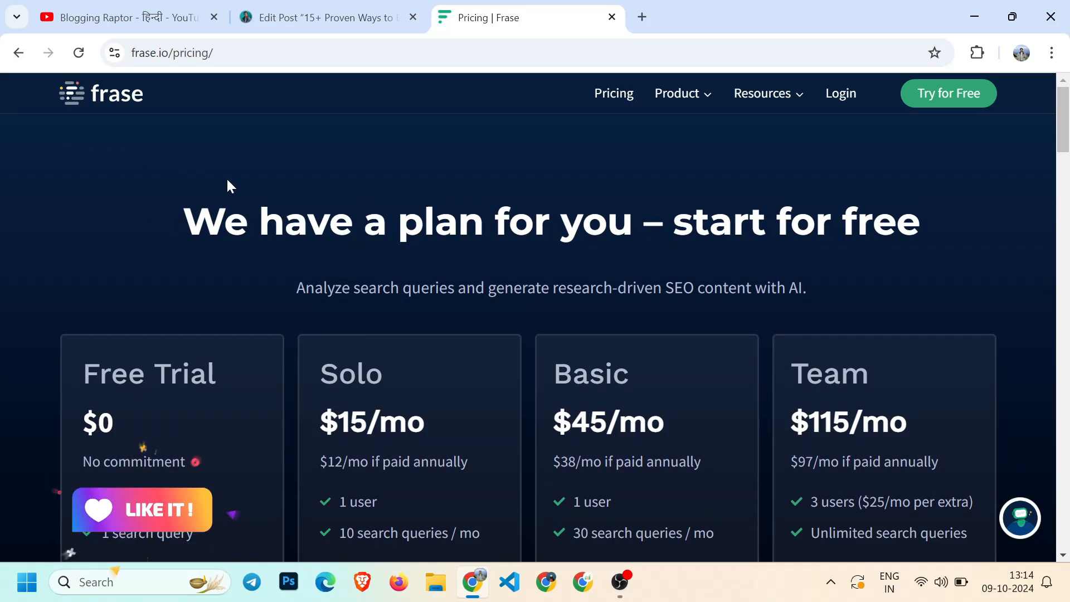
scroll(226, 176, down, 1)
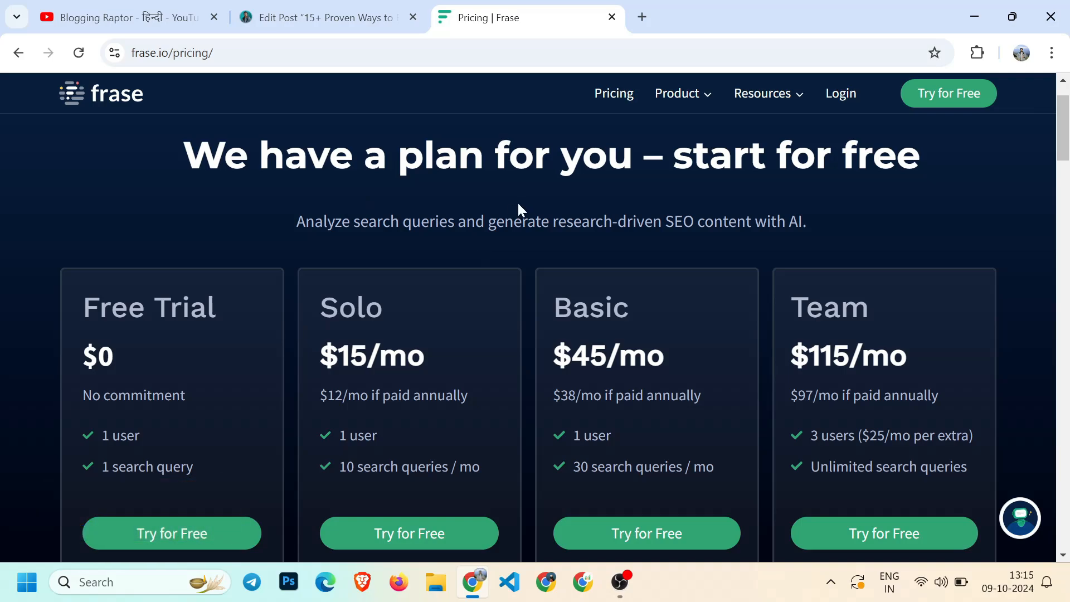
scroll(583, 275, down, 2)
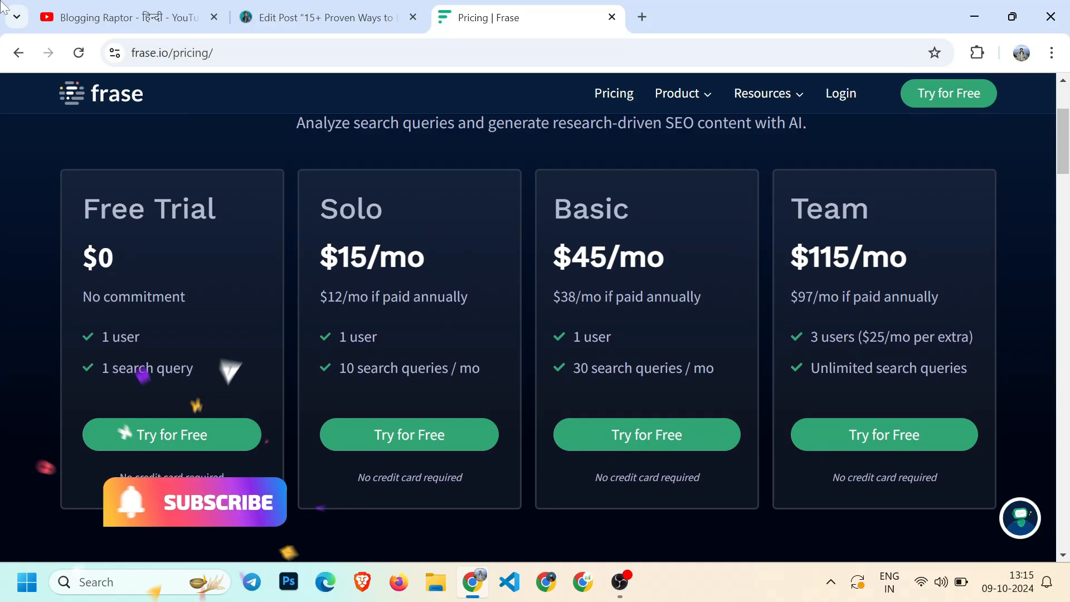
click(128, 17)
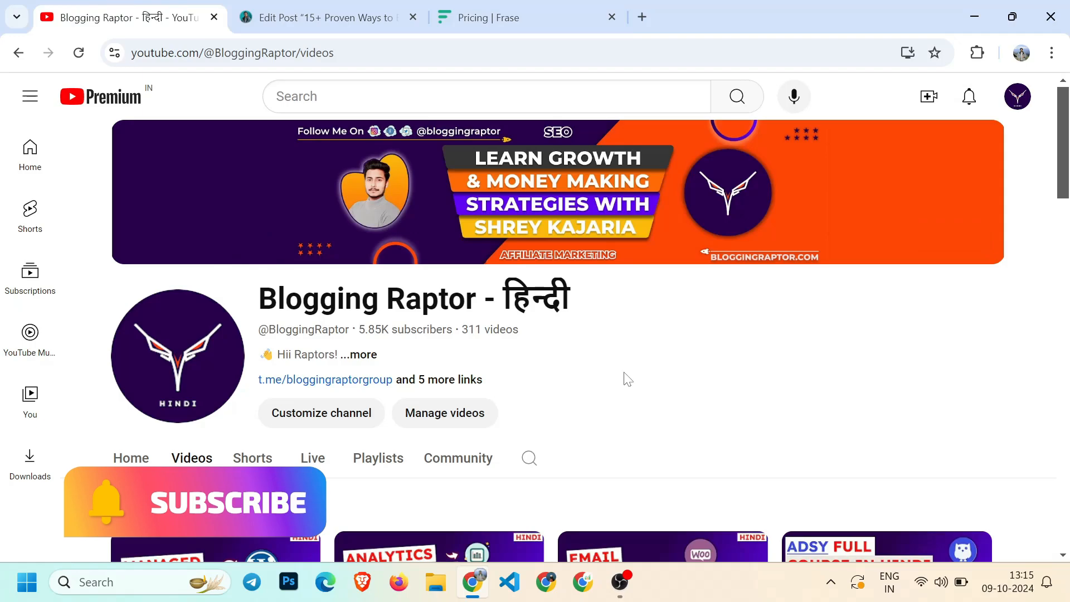